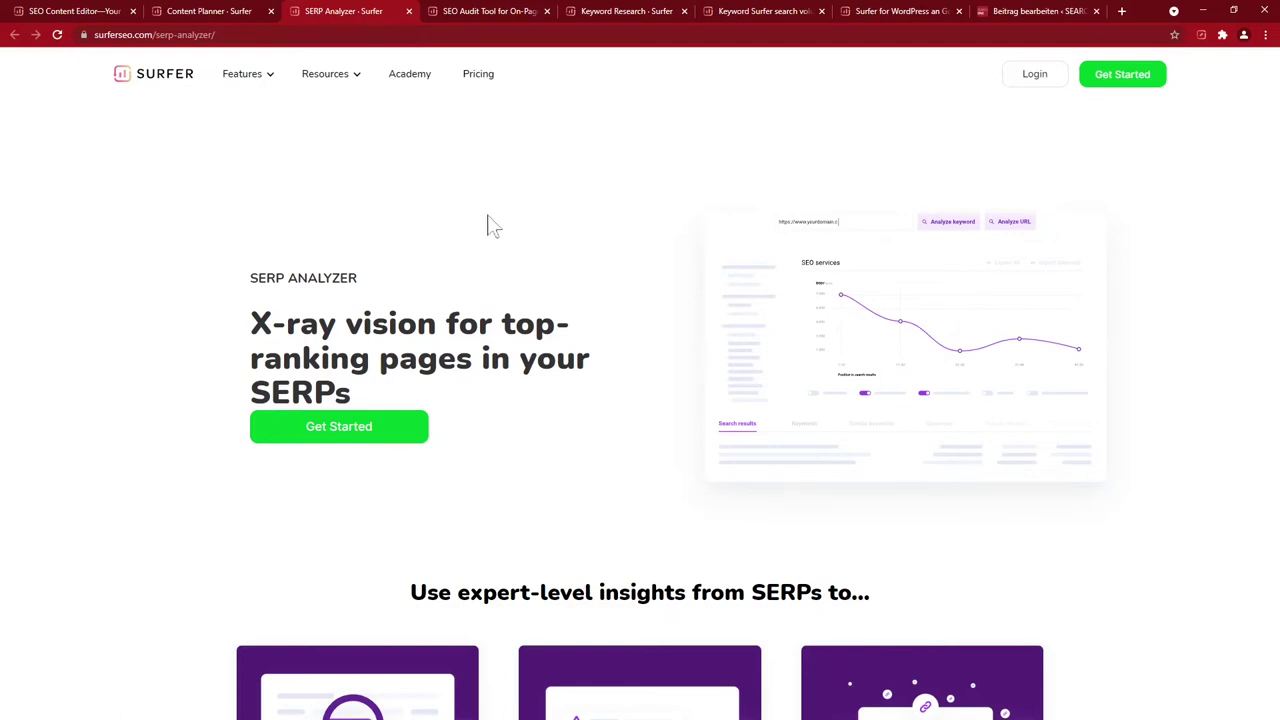
Look through Surfer's SEO Audit Tool and Keyword Research feature pages
left_click(528, 11)
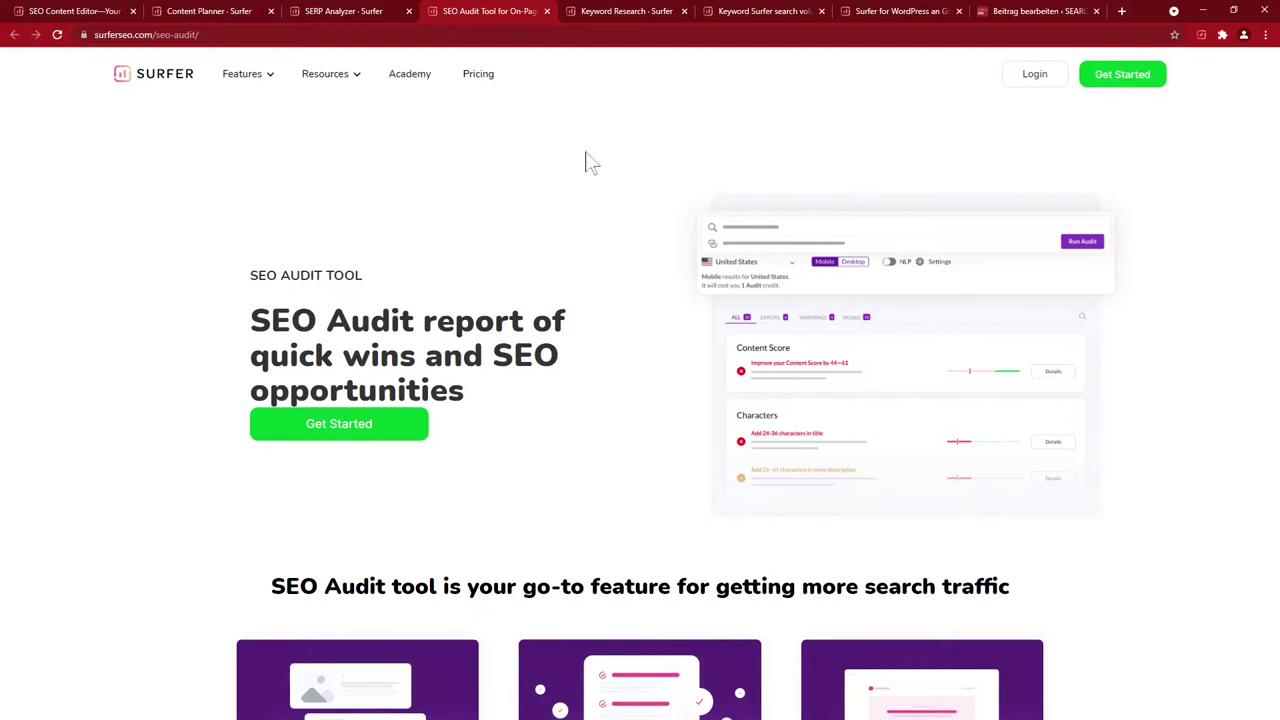
left_click(624, 14)
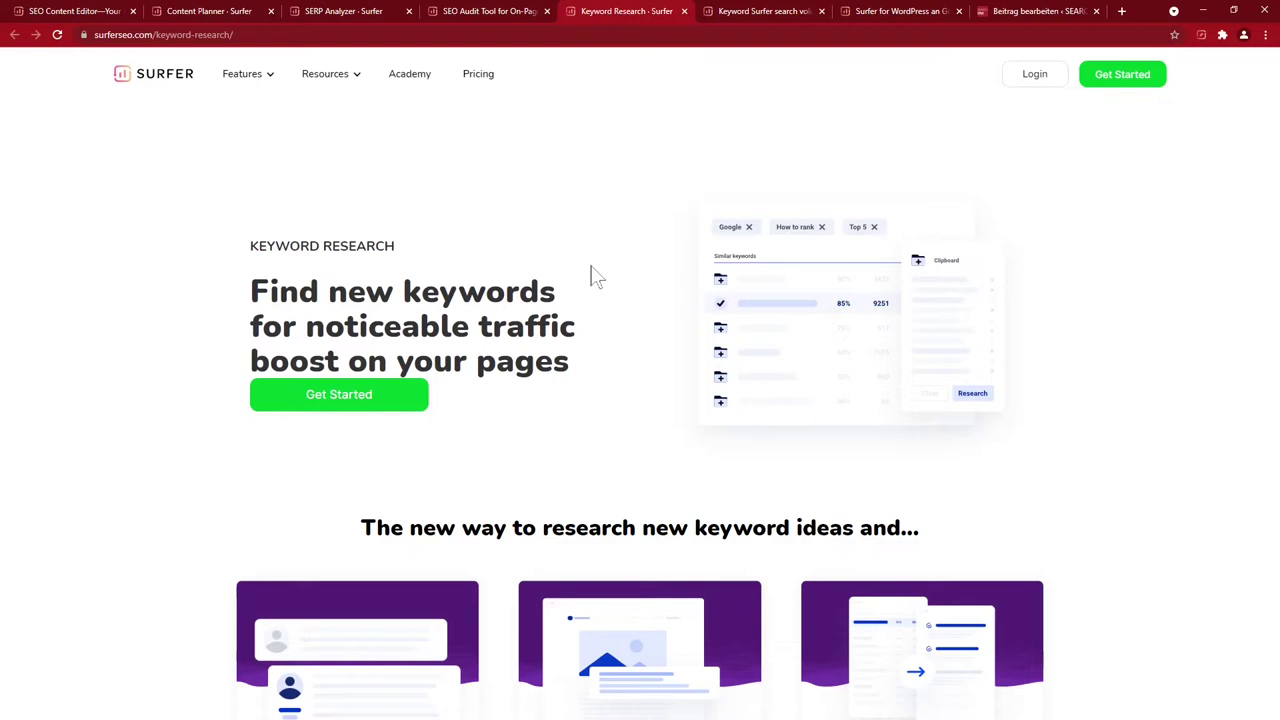
scroll(1151, 506, "down", 3)
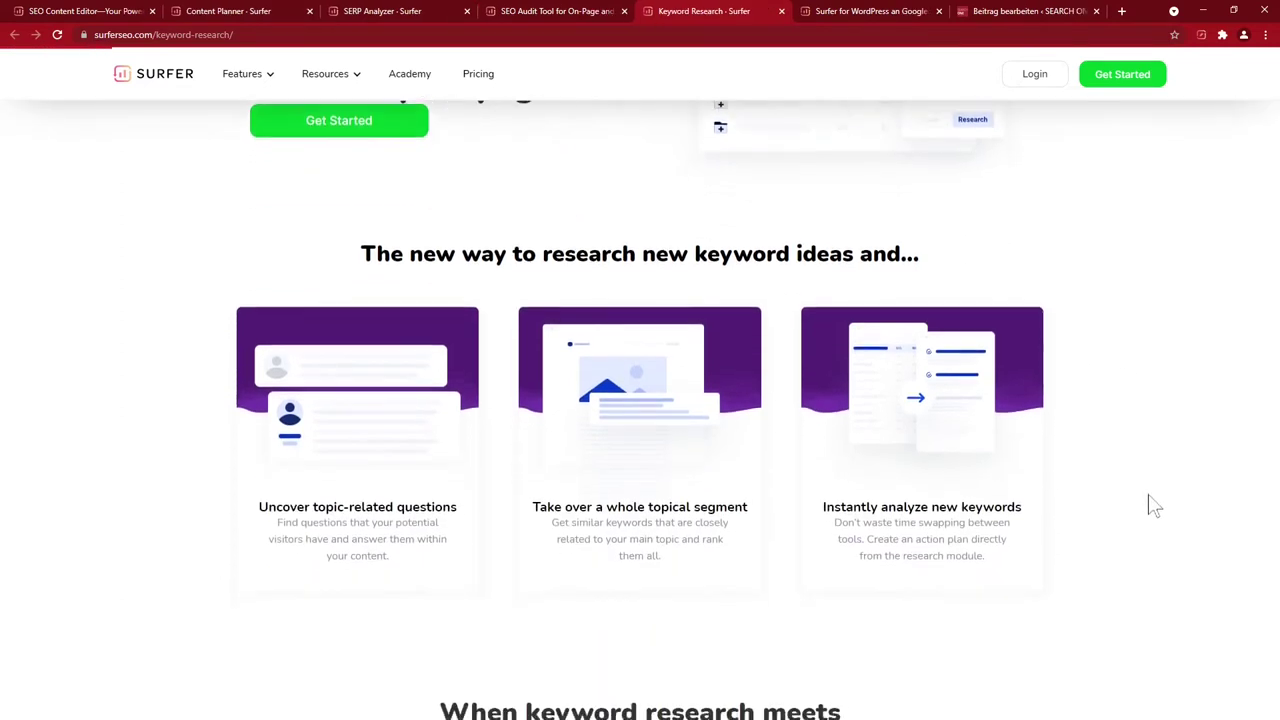
scroll(1151, 506, "down", 3)
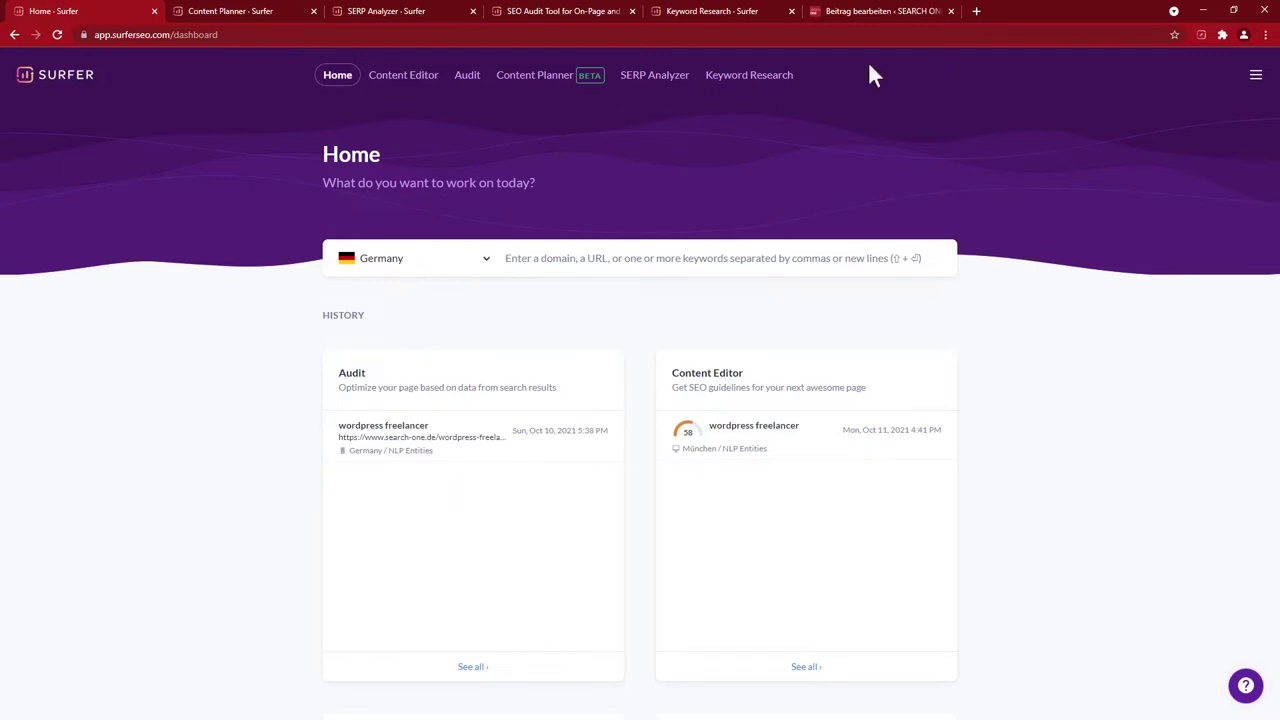
View the article in the WordPress editor and copy the web address of its published page
left_click(872, 11)
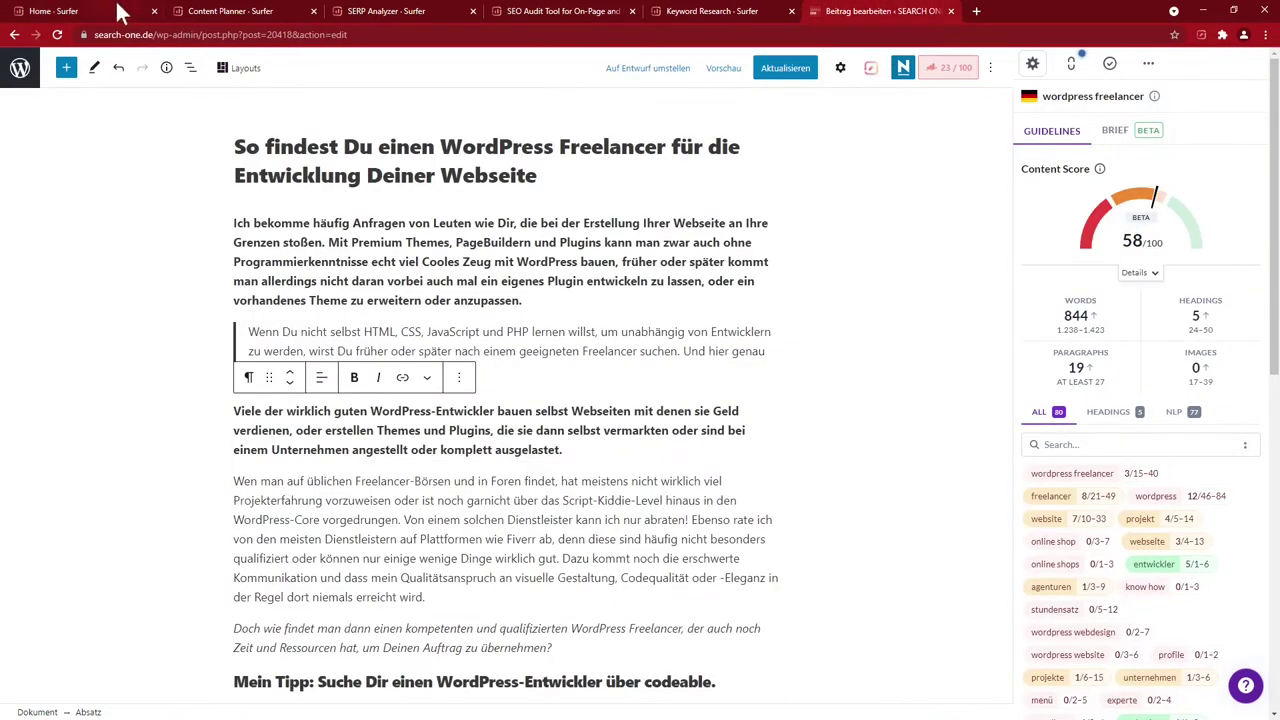
left_click(117, 8)
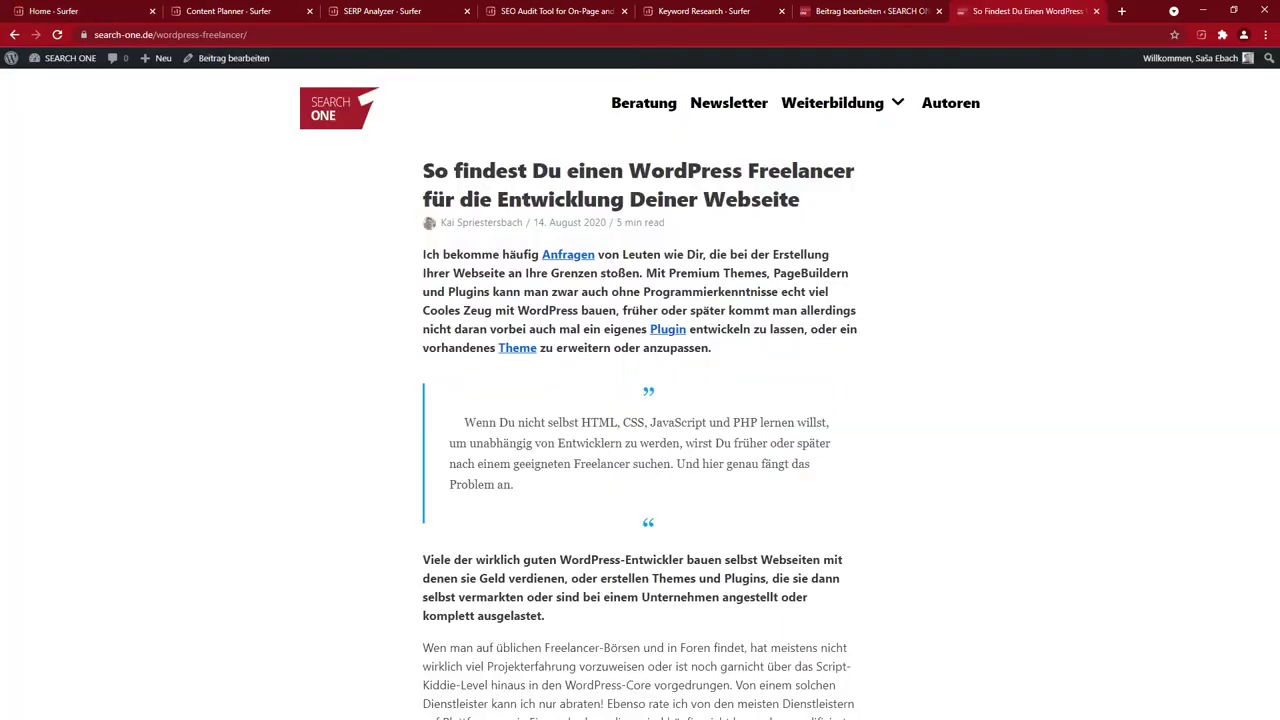
left_click(288, 34)
key("ctrl+c")
left_click(345, 72)
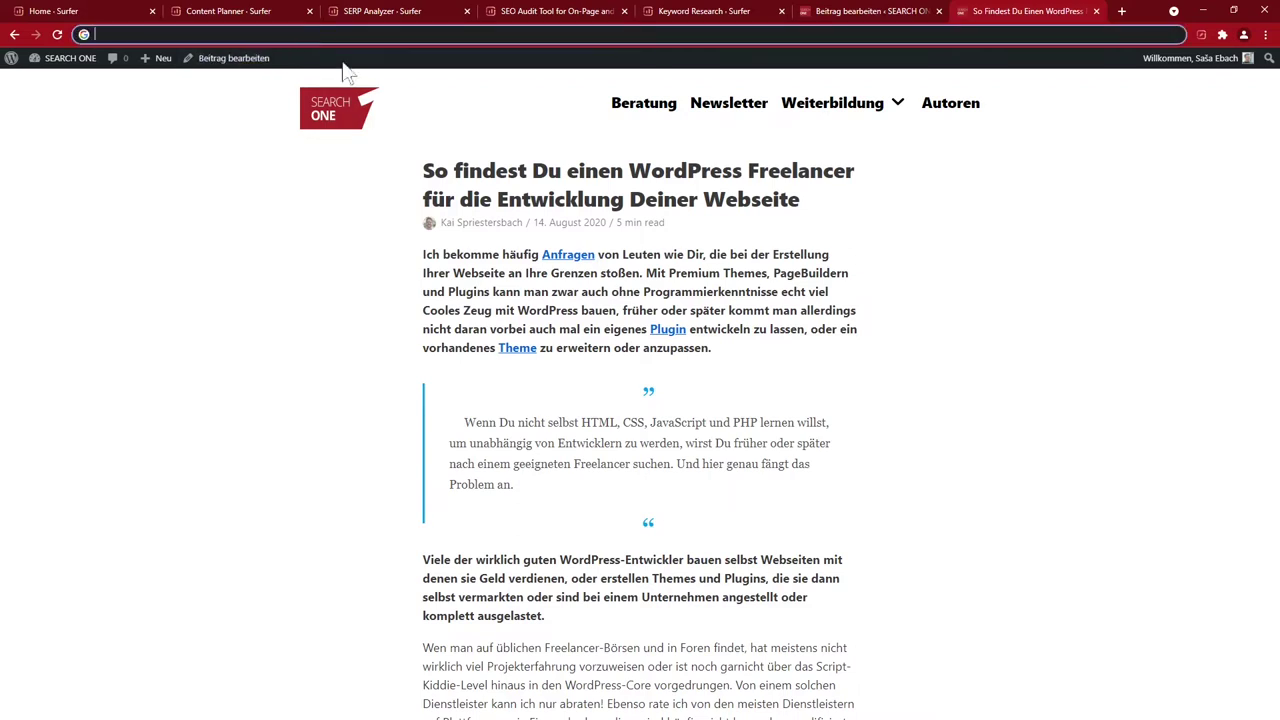
left_click(87, 10)
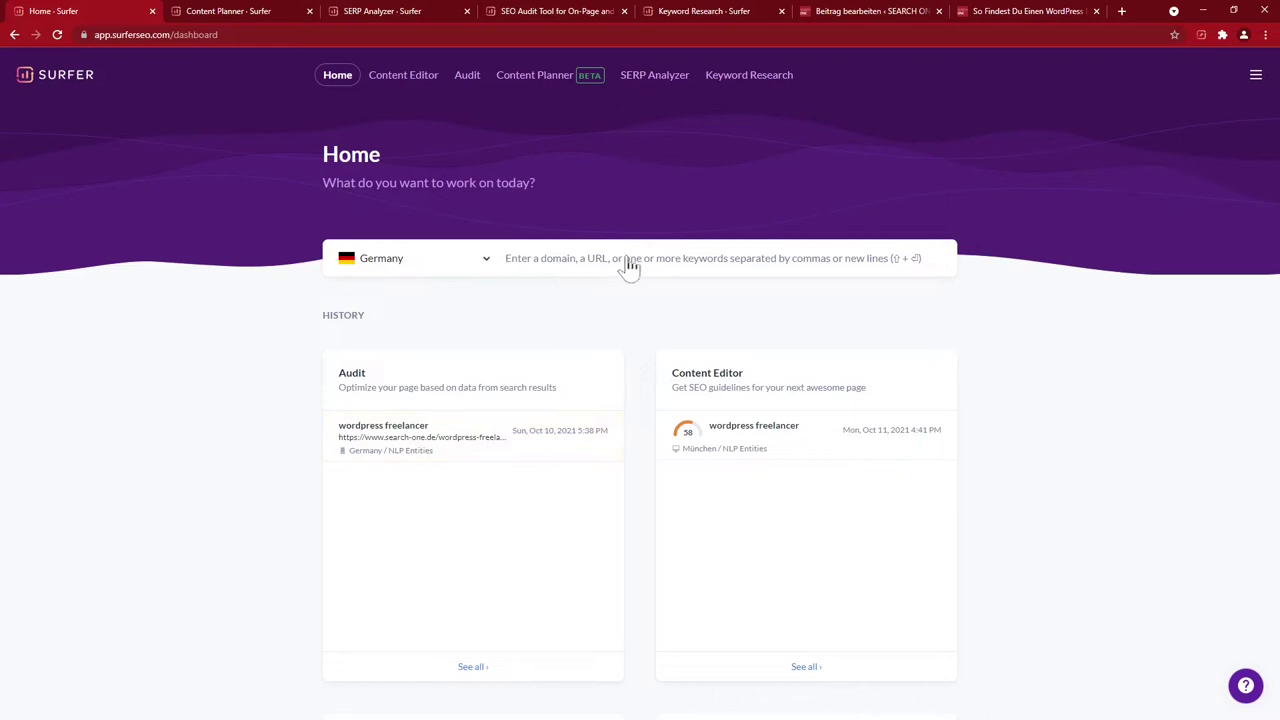
key("ctrl+v")
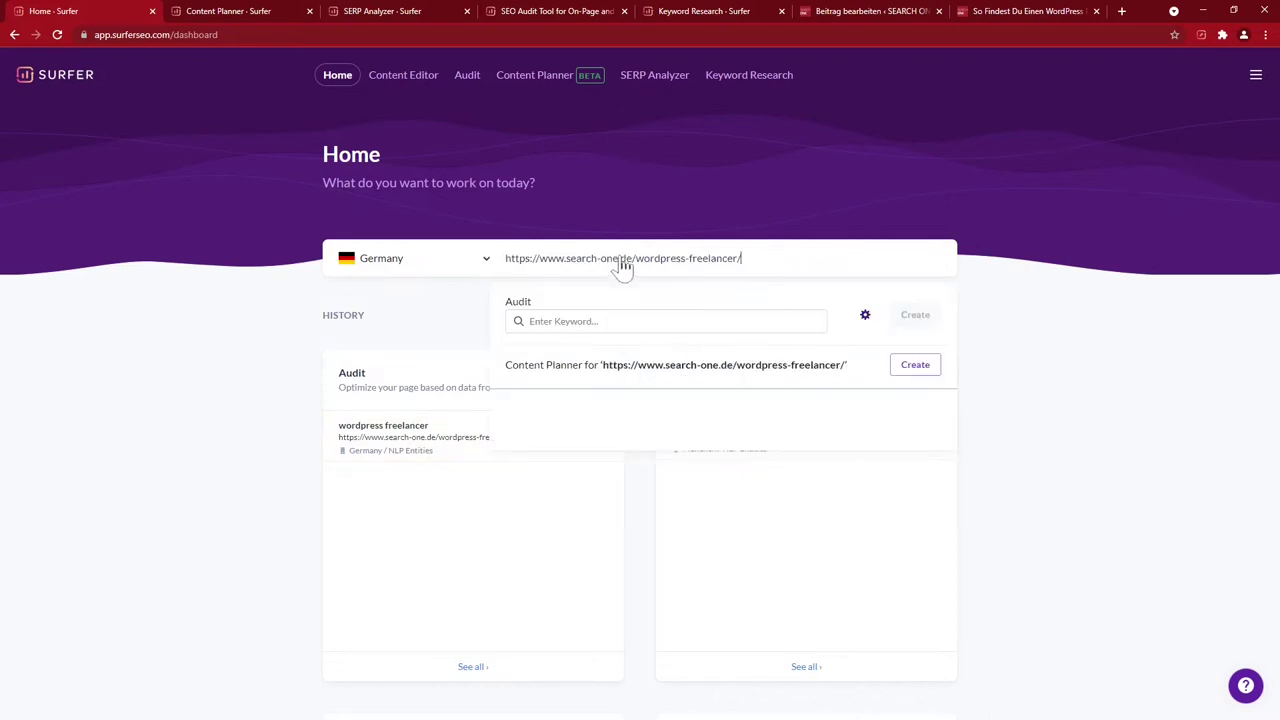
key("Return")
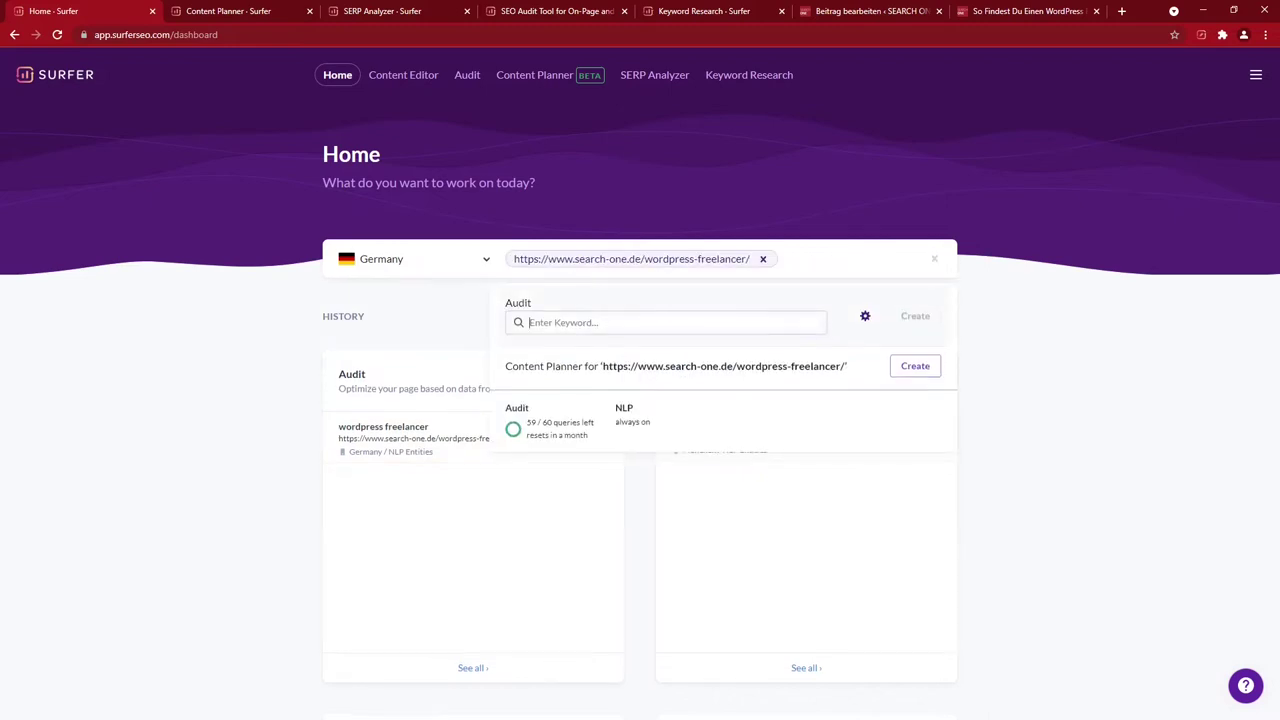
type("wordpress freelancer")
left_click(930, 320)
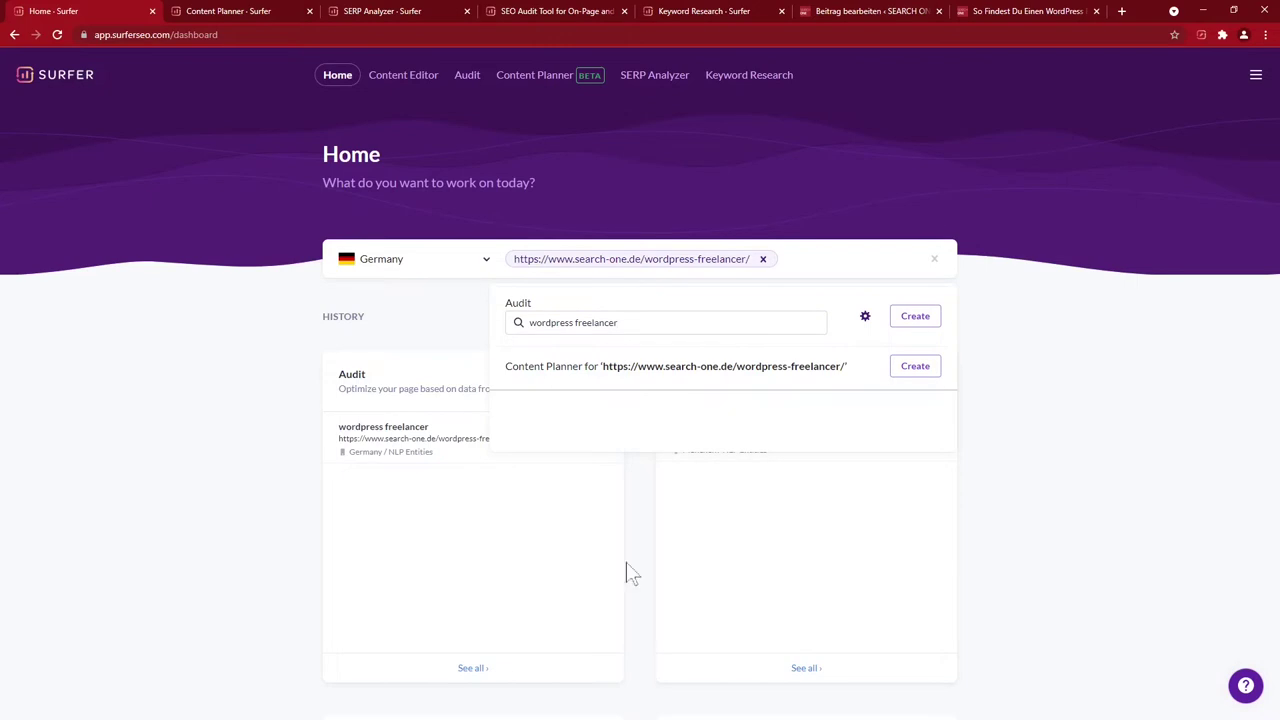
left_click(936, 260)
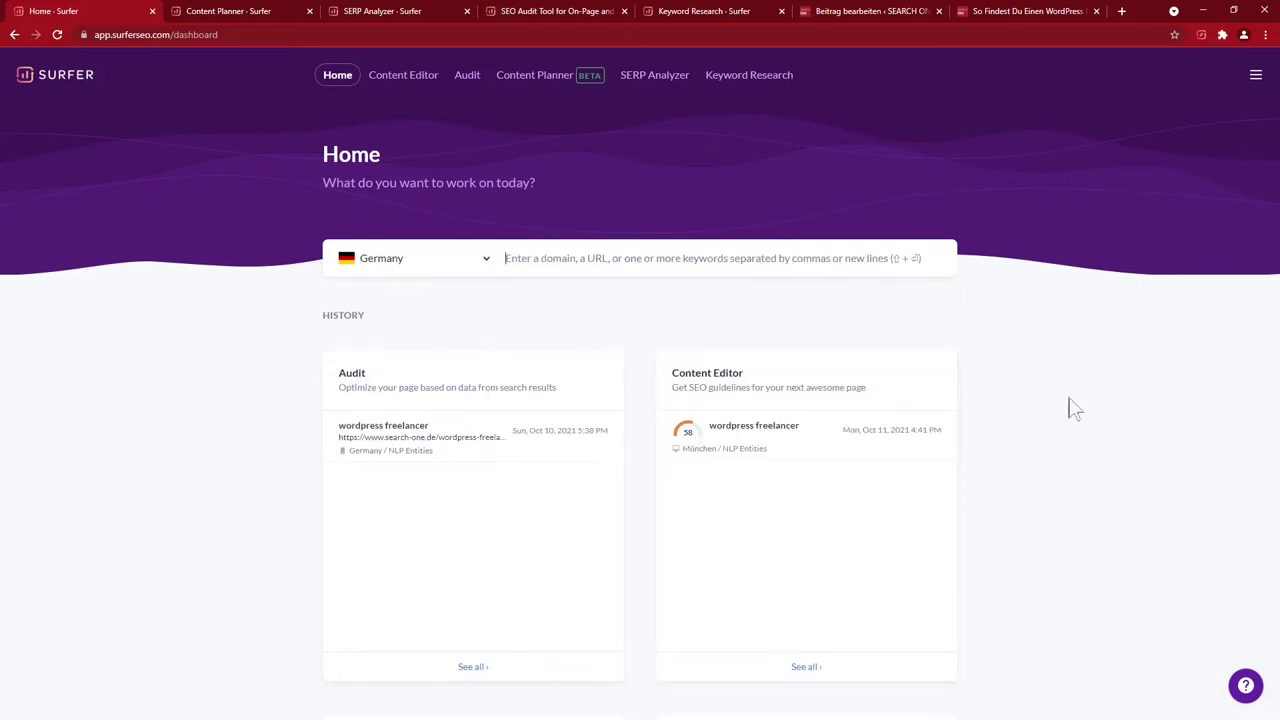
Open the saved "wordpress freelancer" audit and examine its backlinks, internal links, terms to use and word count recommendations
left_click(428, 448)
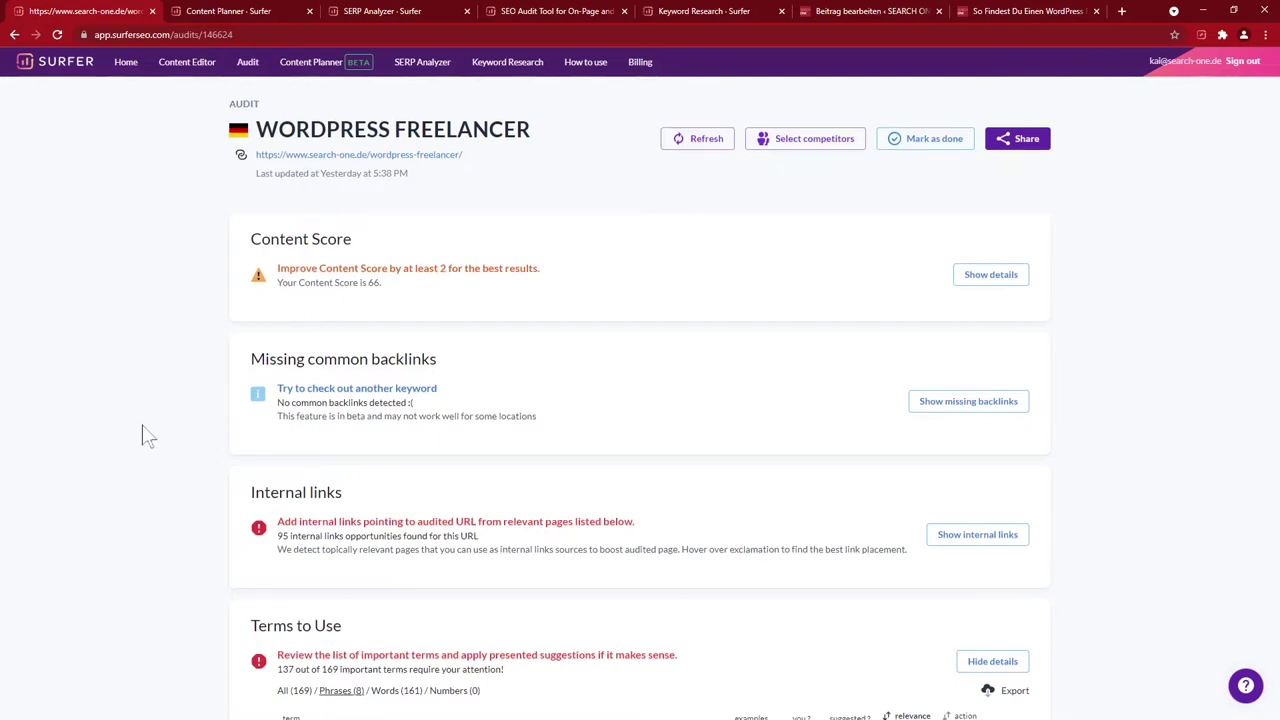
scroll(160, 433, "down", 3)
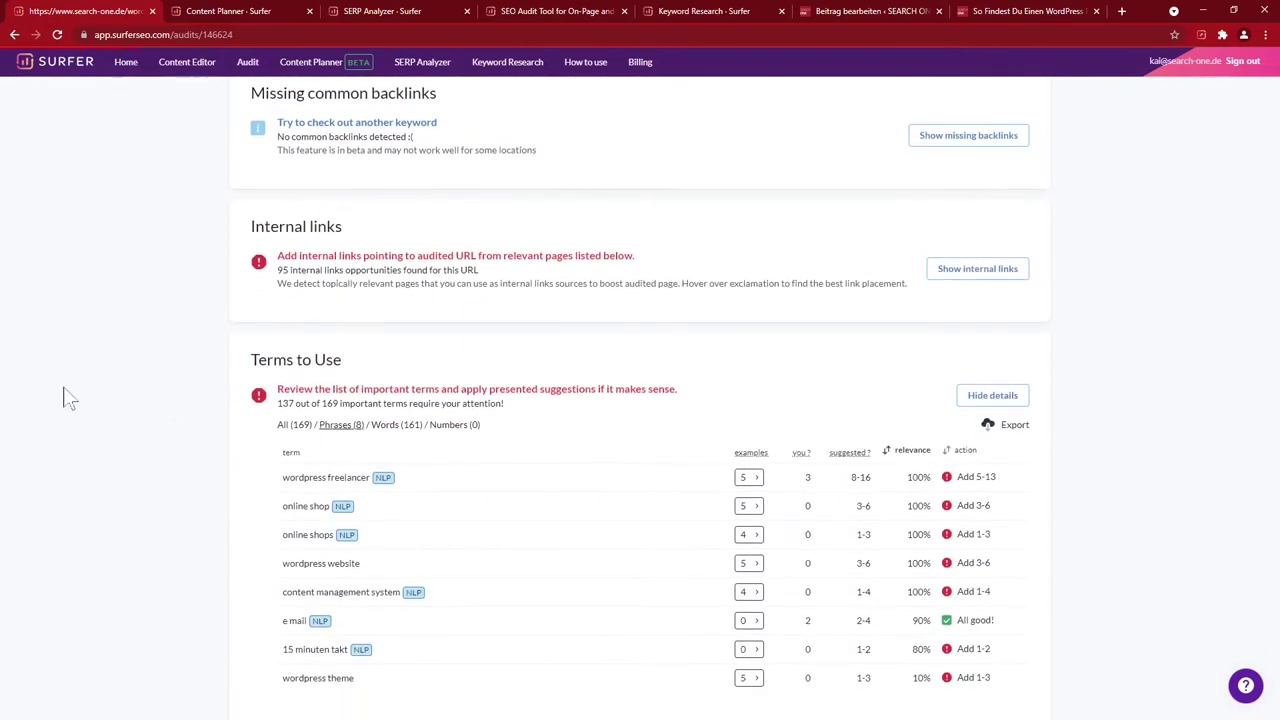
scroll(120, 440, "down", 3)
scroll(124, 445, "up", 1)
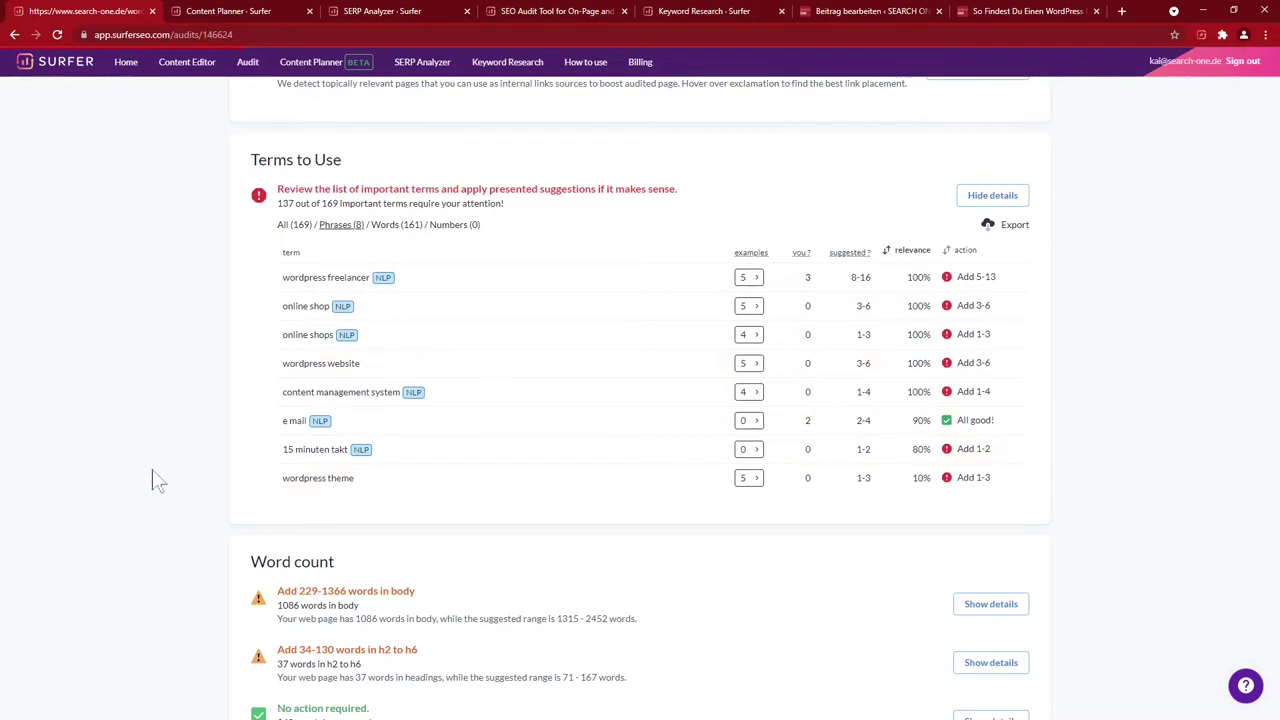
scroll(152, 469, "down", 3)
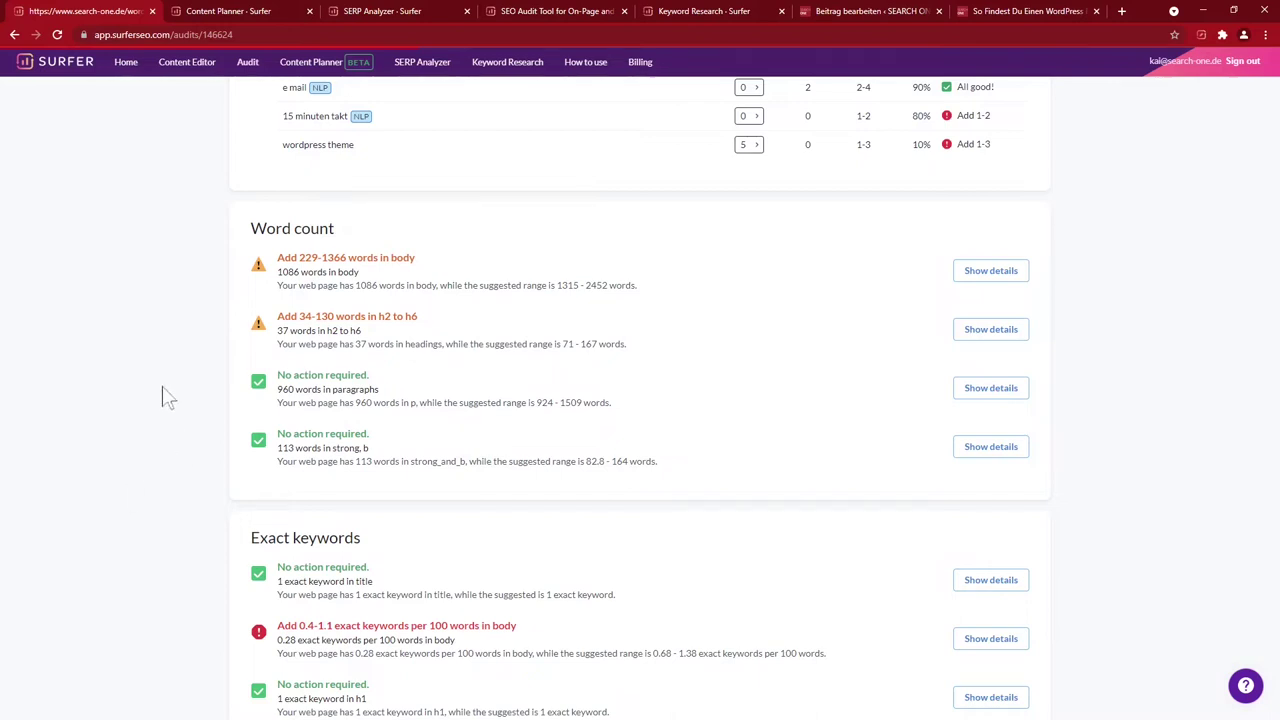
Examine the audit's exact keyword recommendations for headings, paragraphs and image alt texts
scroll(154, 440, "down", 3)
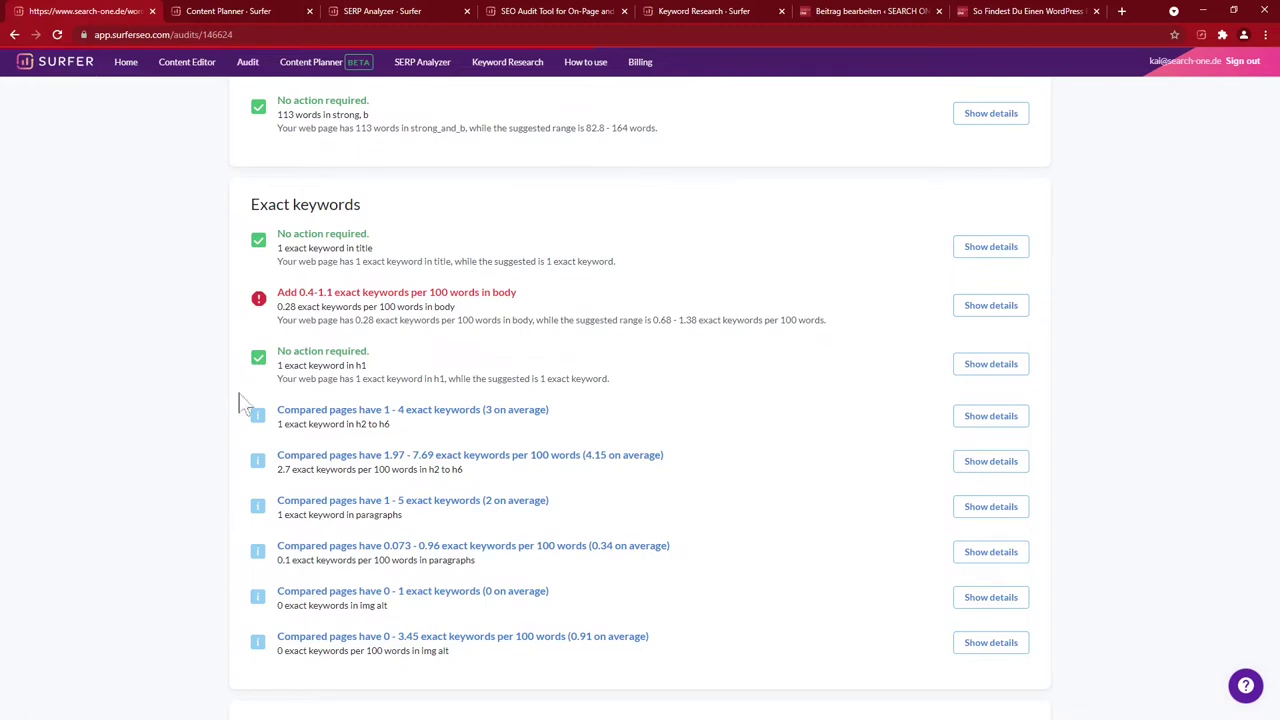
scroll(209, 363, "down", 1)
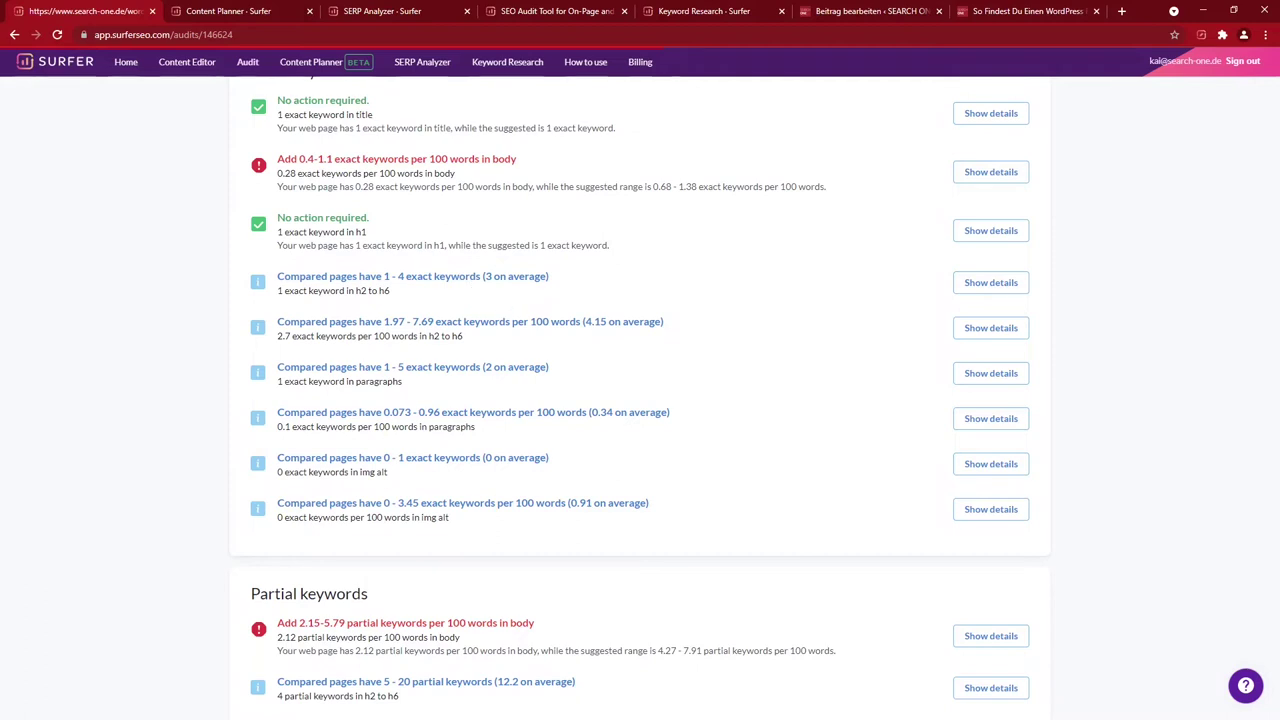
left_click_drag(485, 277, 587, 290)
left_click(587, 290)
left_click_drag(372, 427, 475, 427)
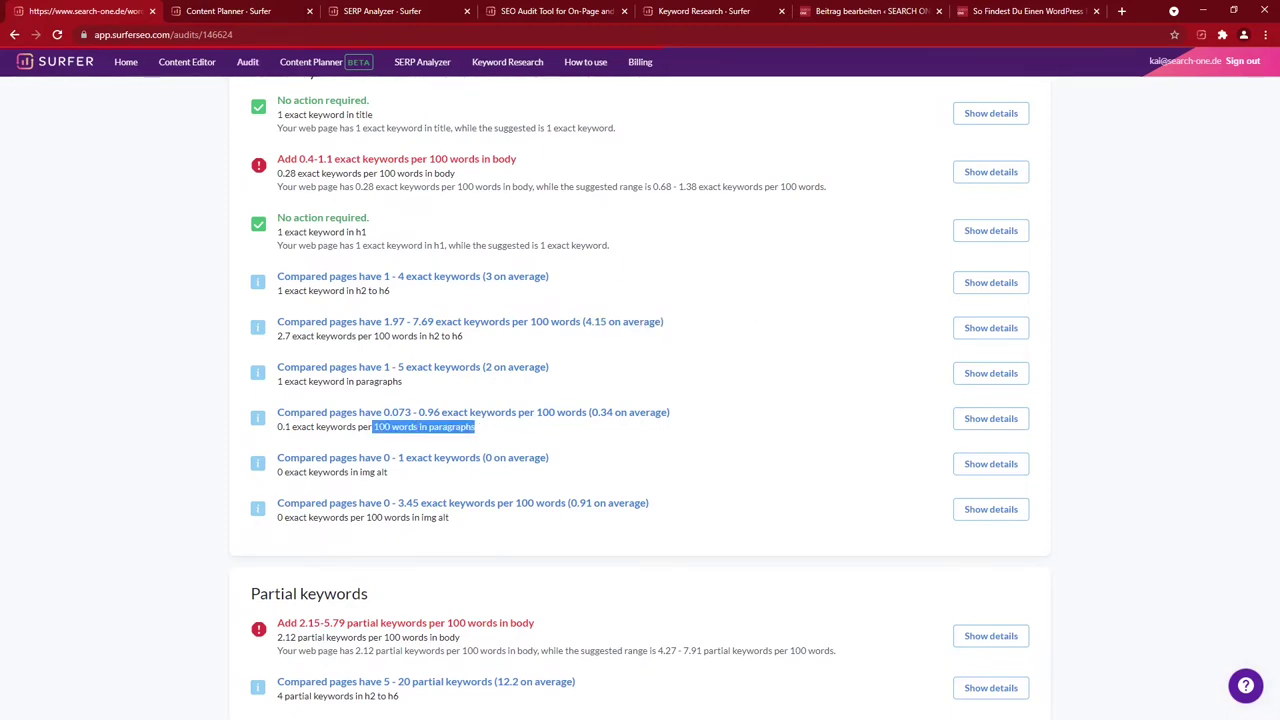
left_click_drag(360, 472, 388, 472)
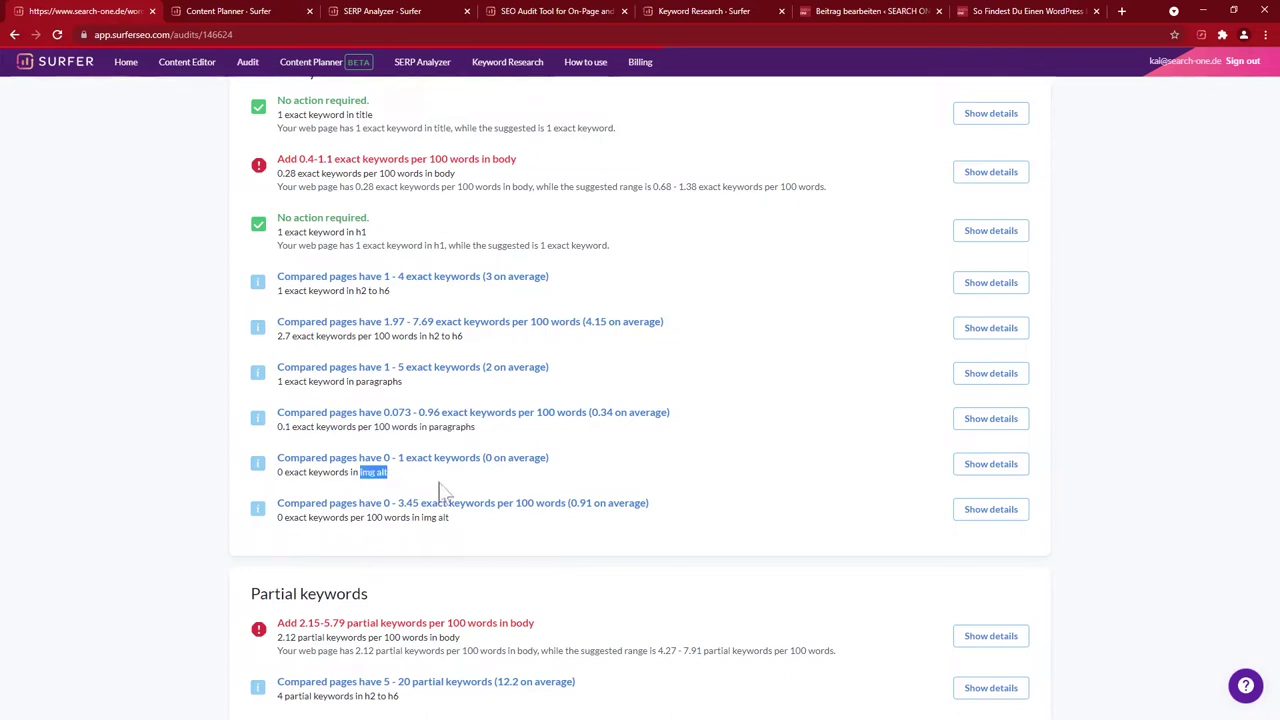
left_click(521, 536)
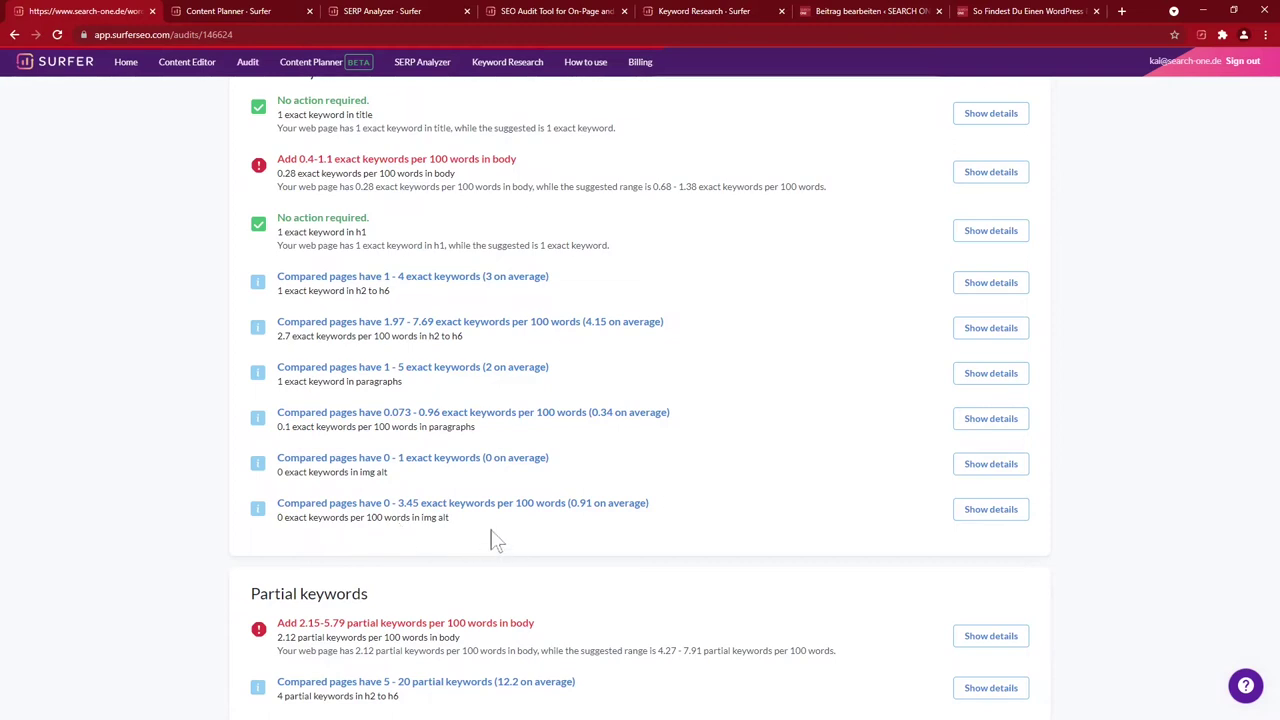
Examine the audit's partial keywords, page structure, title and meta description length, time to first byte and load time
scroll(1110, 462, "down", 4)
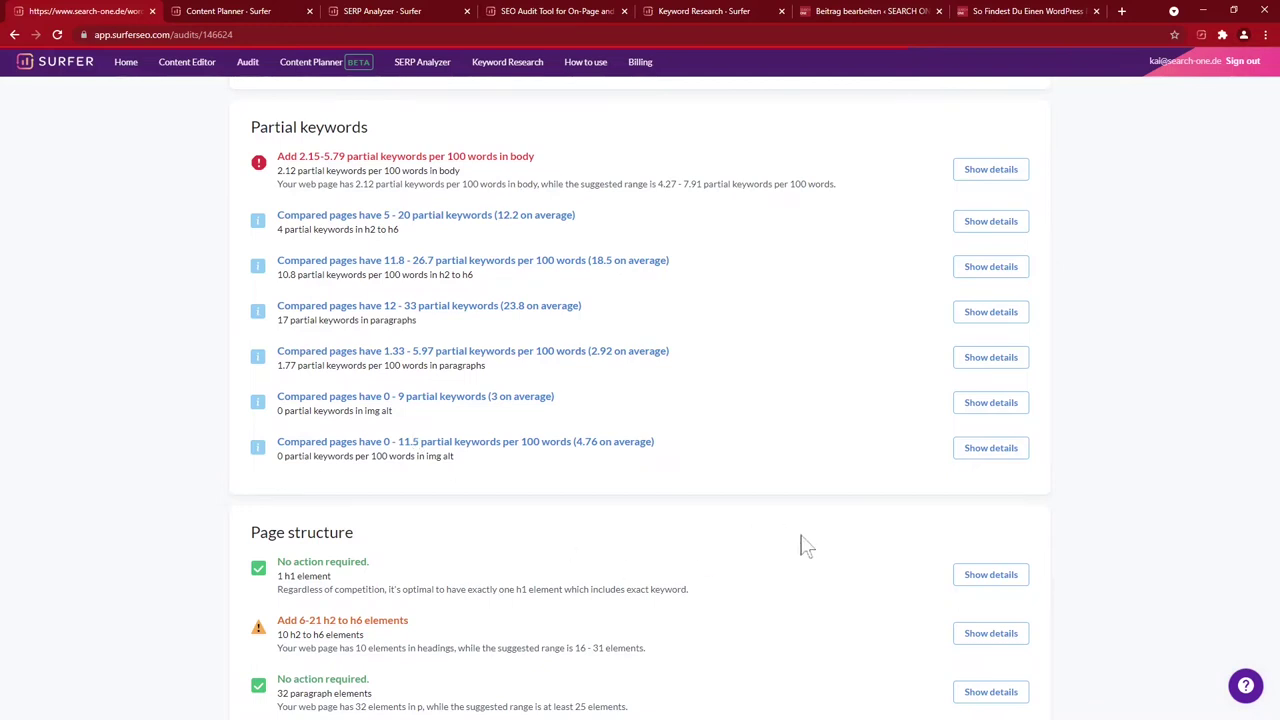
scroll(766, 560, "down", 3)
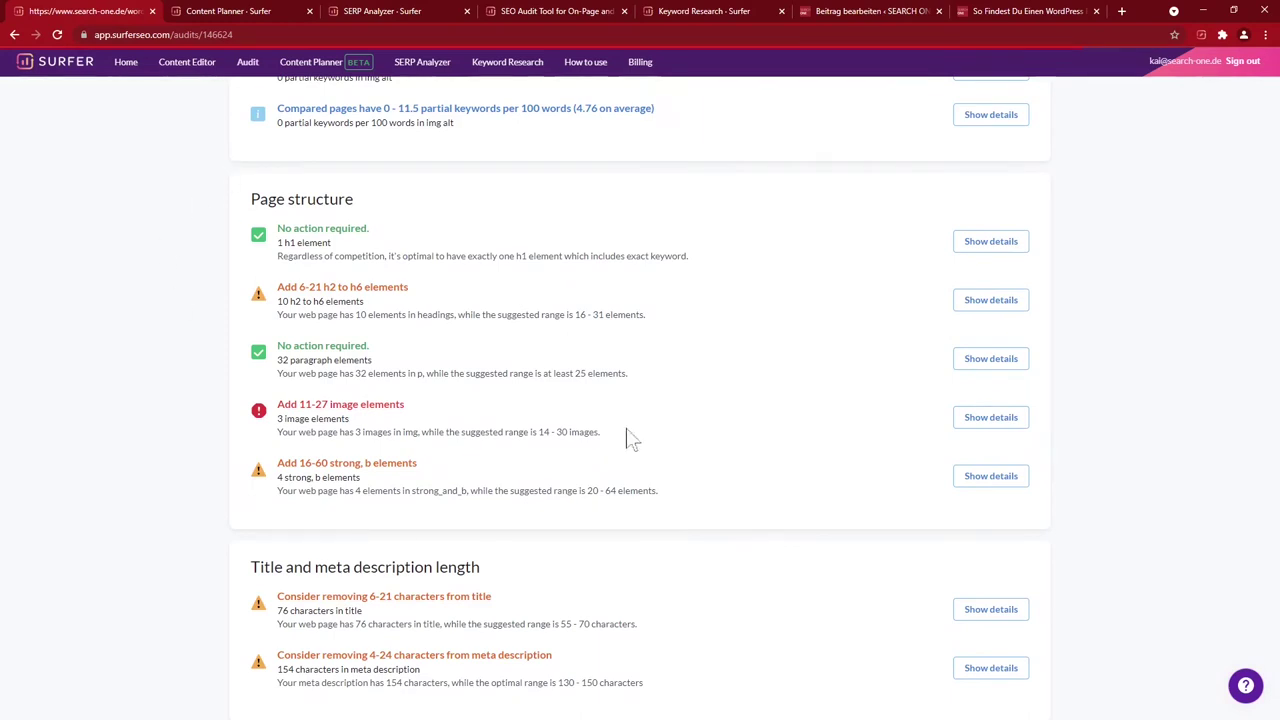
scroll(788, 450, "down", 3)
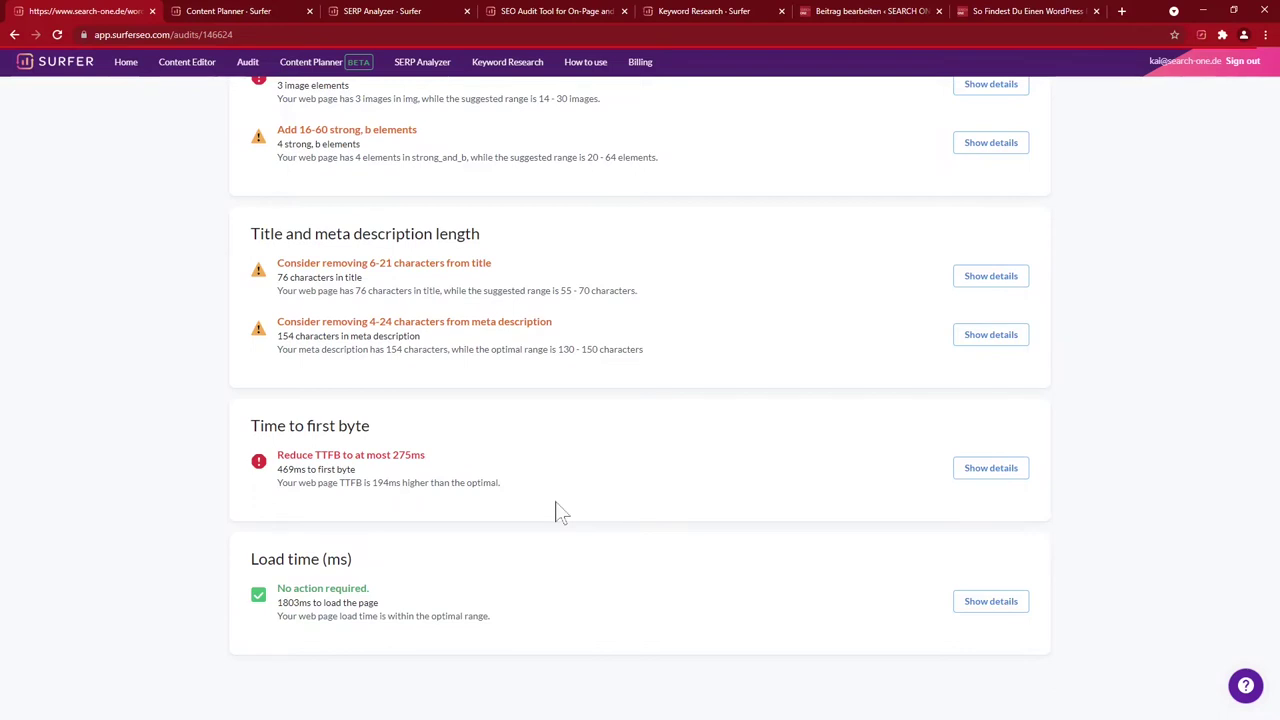
key("Home")
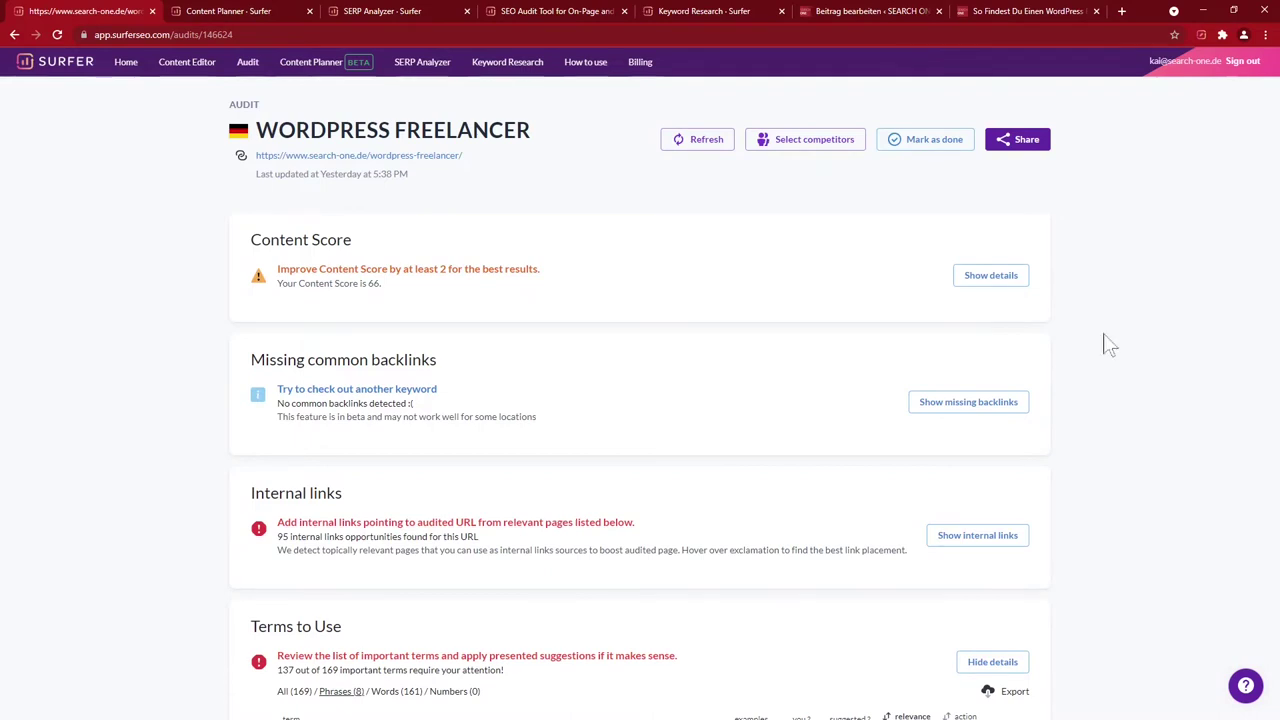
Review the organic competitors selected for the audit, and close the list without changing the selection
left_click(814, 141)
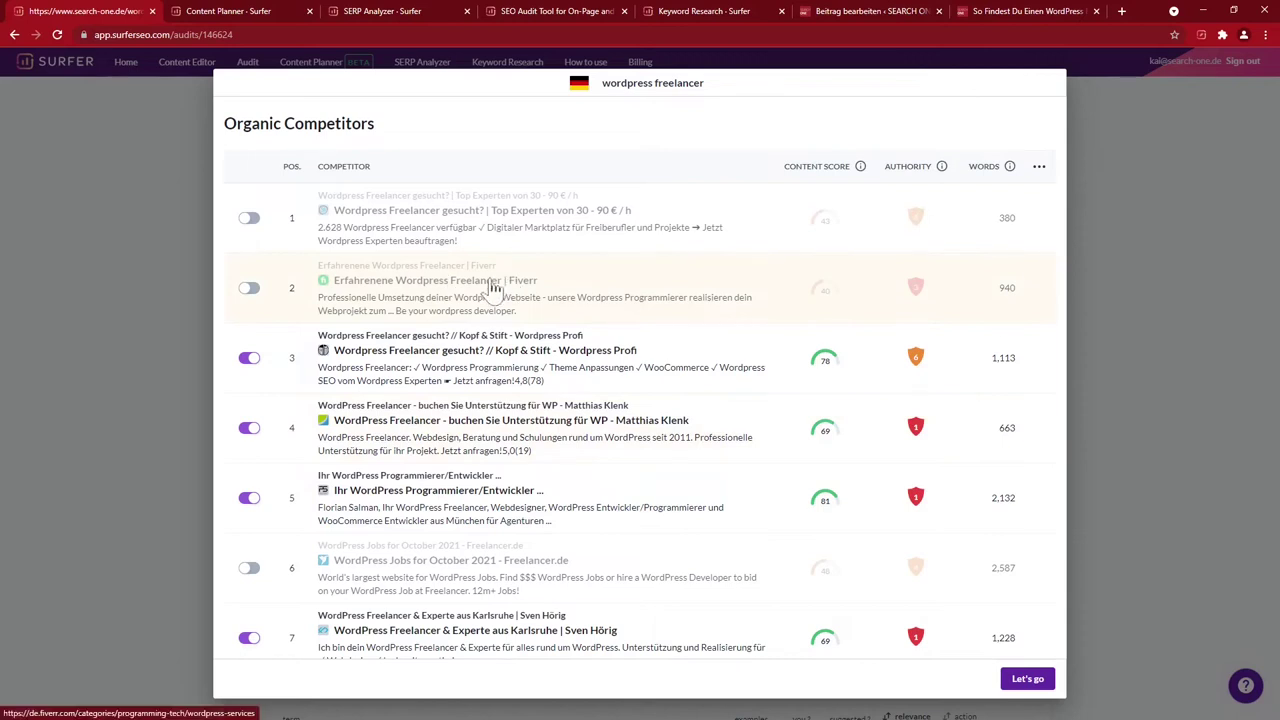
scroll(550, 520, "down", 3)
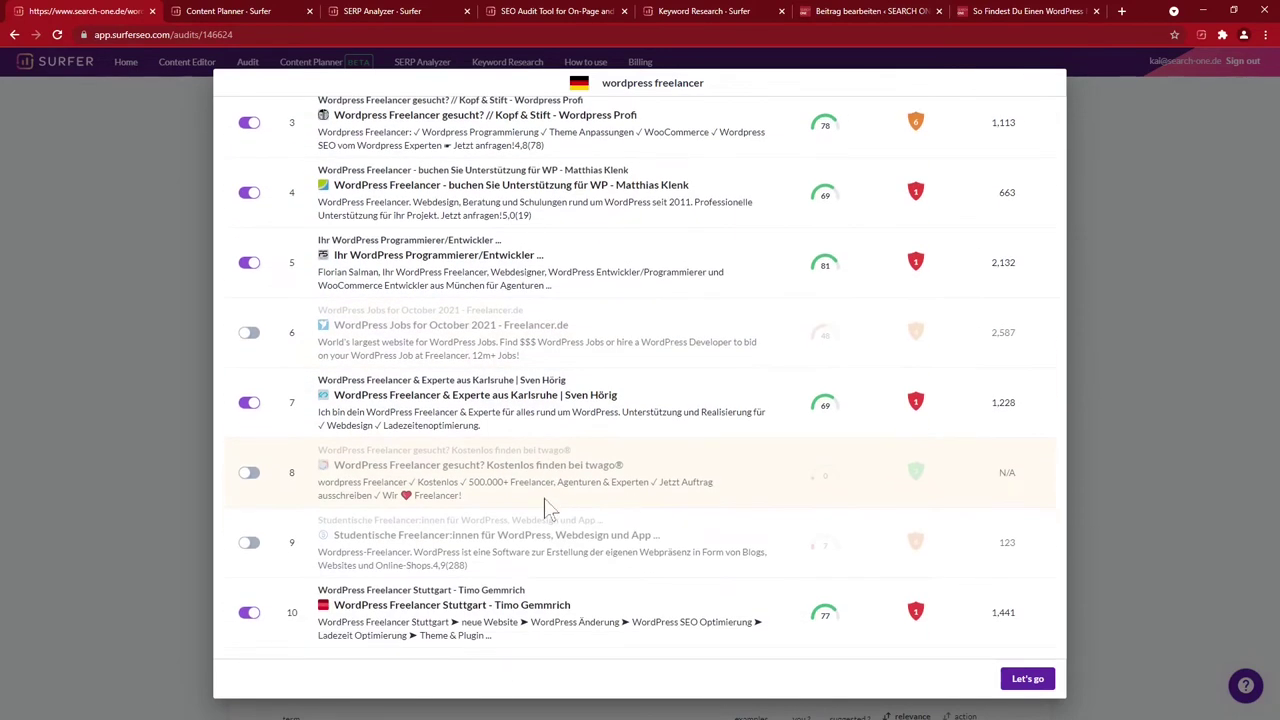
scroll(548, 510, "up", 3)
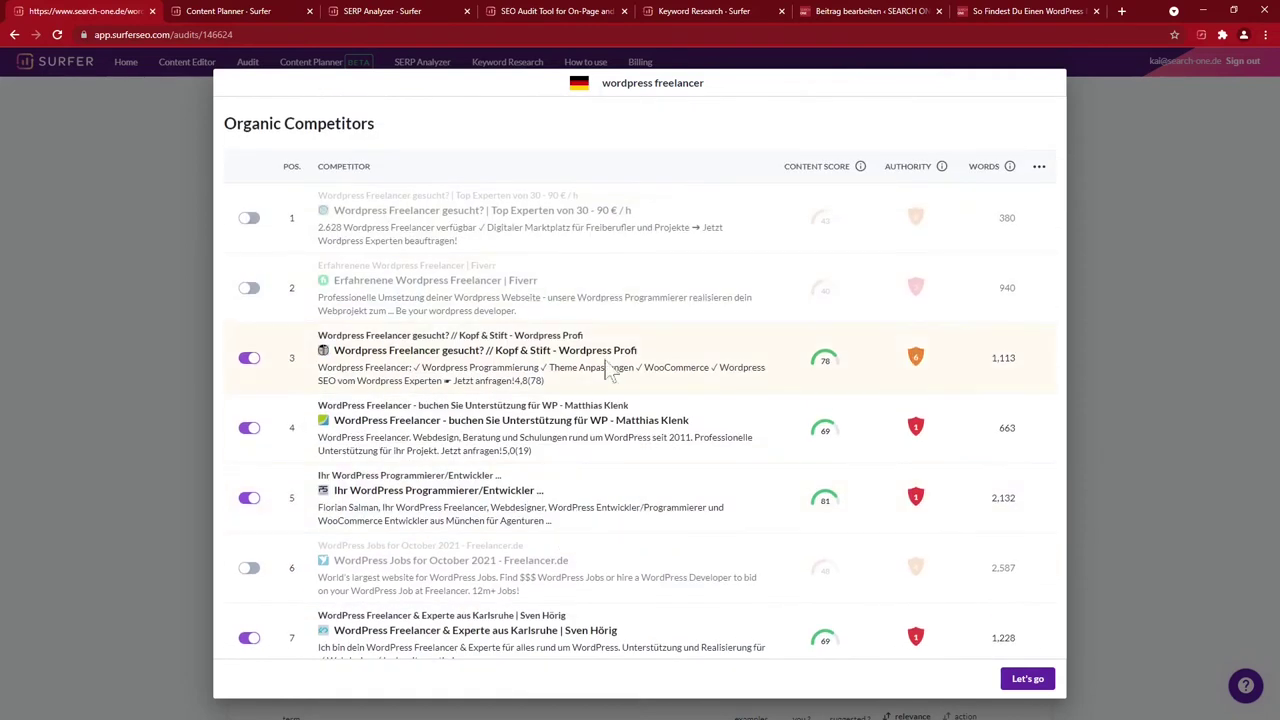
left_click(1146, 354)
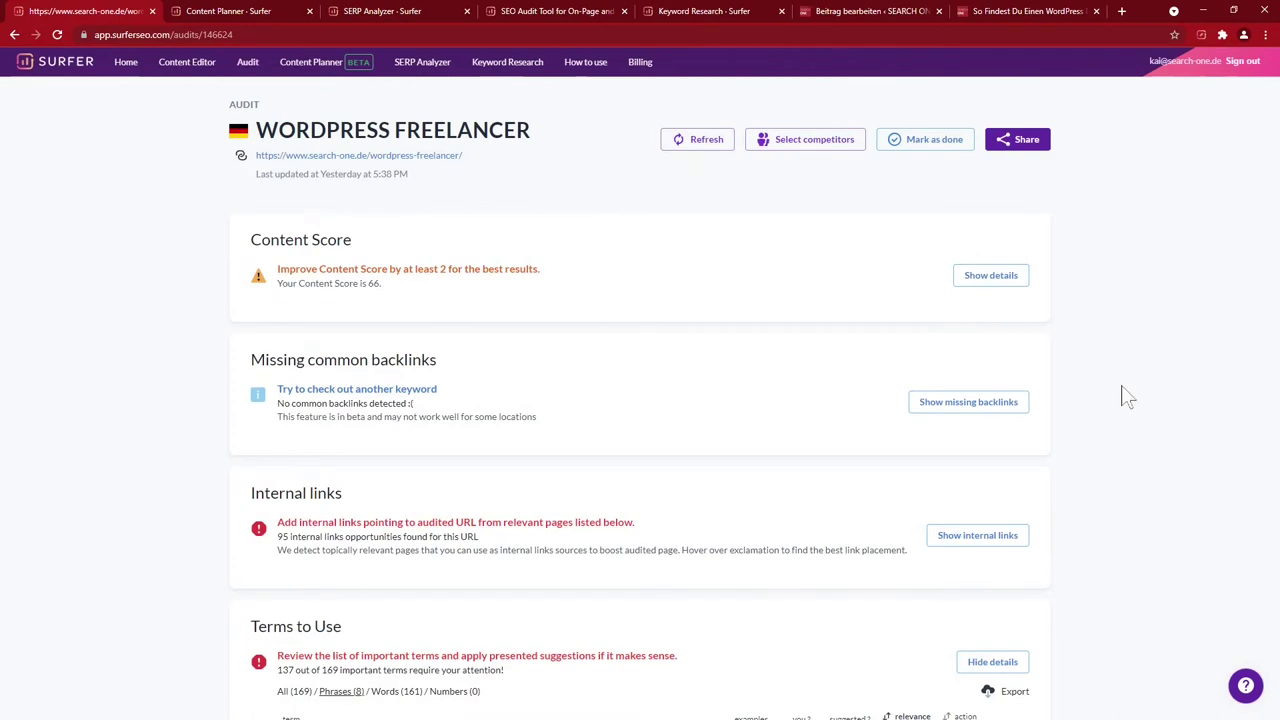
Copy the audit's share link and open it in an incognito window to view the shared report
left_click(1020, 148)
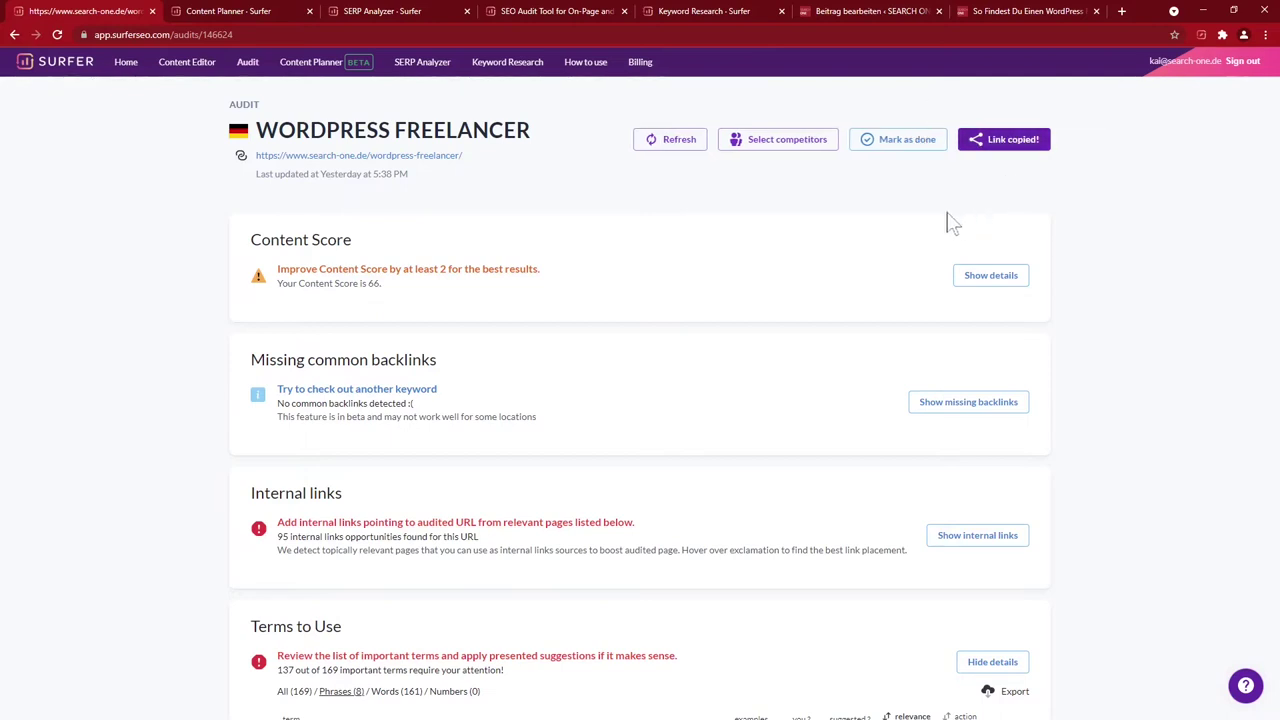
key("ctrl+shift+n")
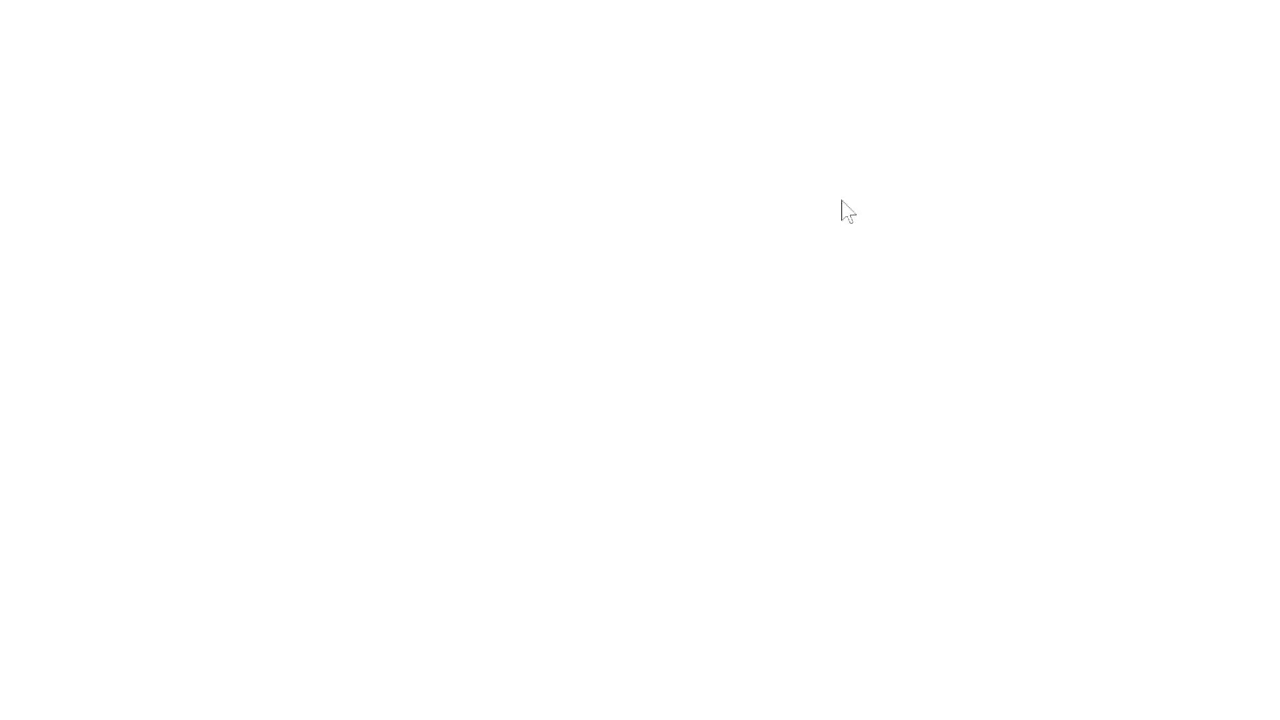
key("ctrl+v")
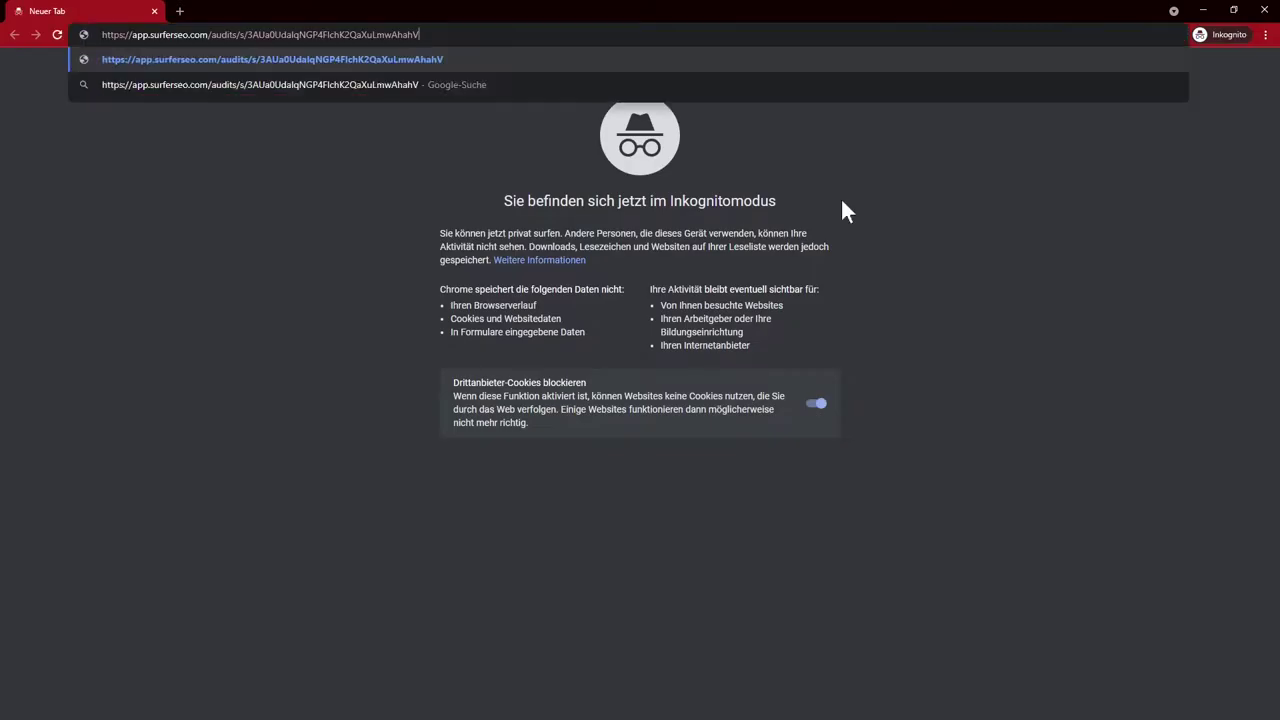
key("Return")
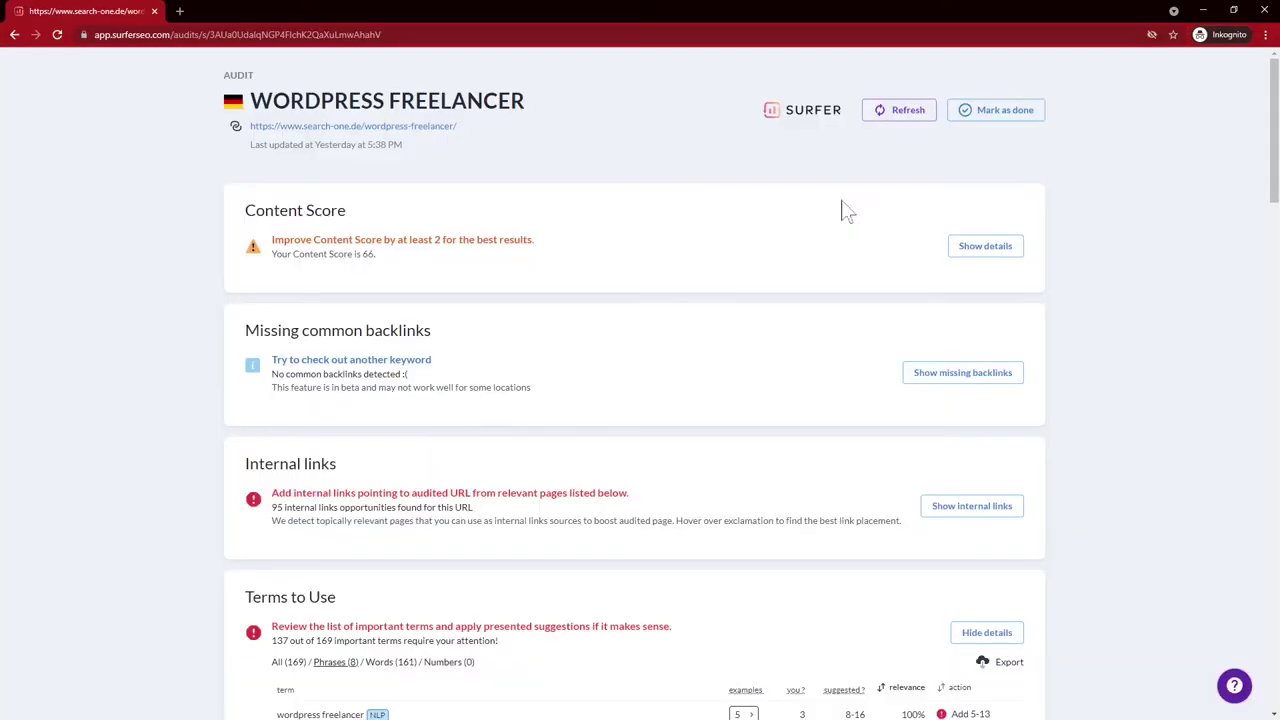
mouse_move(1274, 168)
left_mouse_down()
mouse_move(1271, 651)
mouse_move(1274, 160)
left_mouse_up()
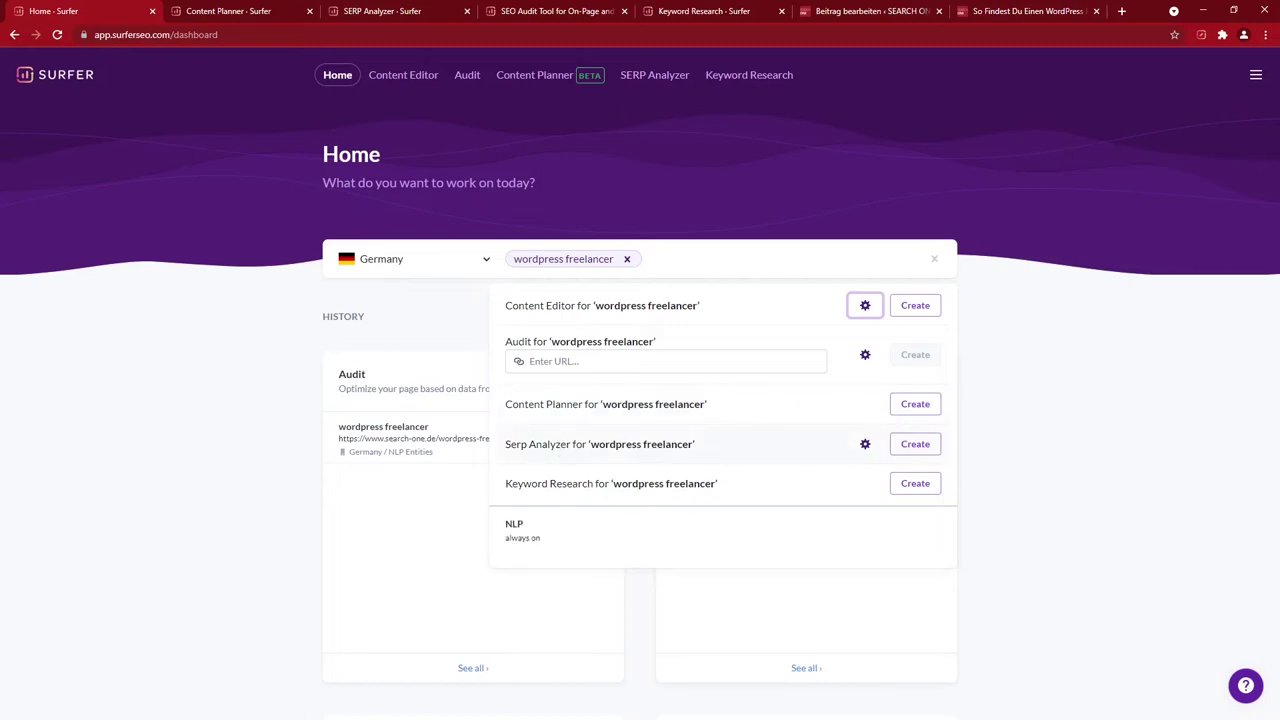
left_click(1036, 484)
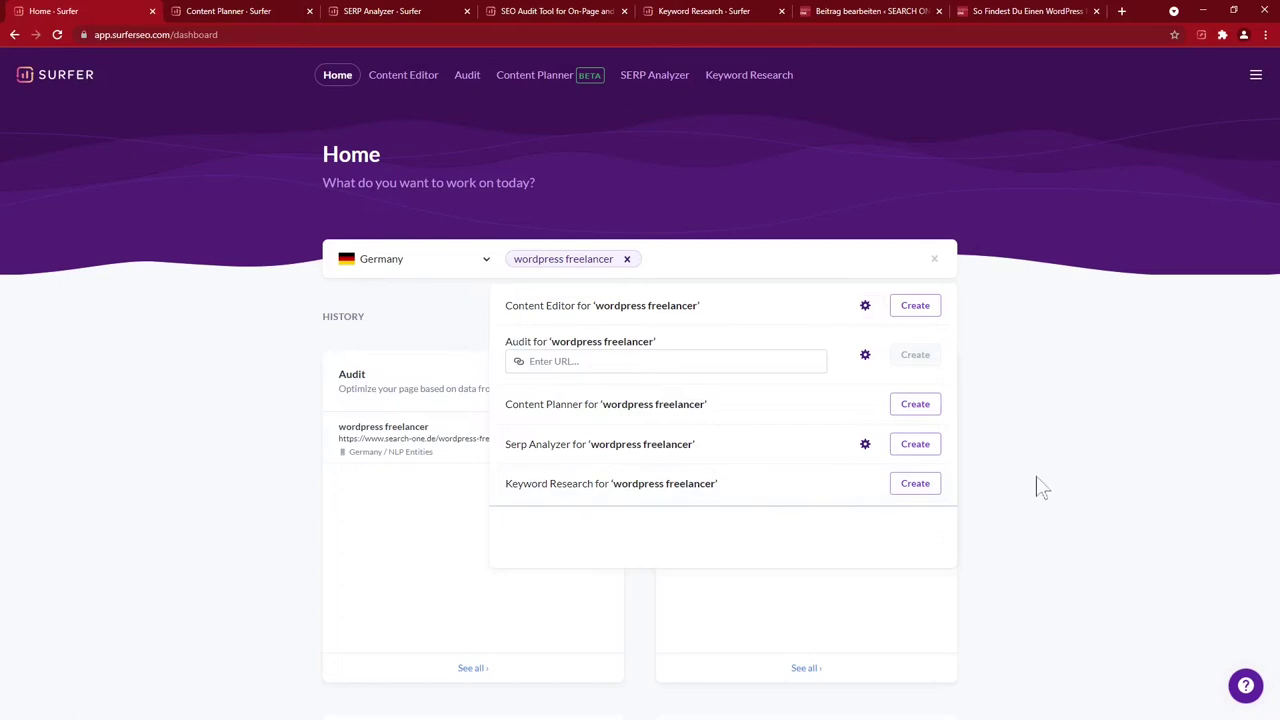
Dismiss the wordpress freelancer suggestions on the home page and open its existing SERP Analyzer report
left_click(986, 337)
scroll(963, 497, "down", 4)
scroll(980, 495, "down", 2)
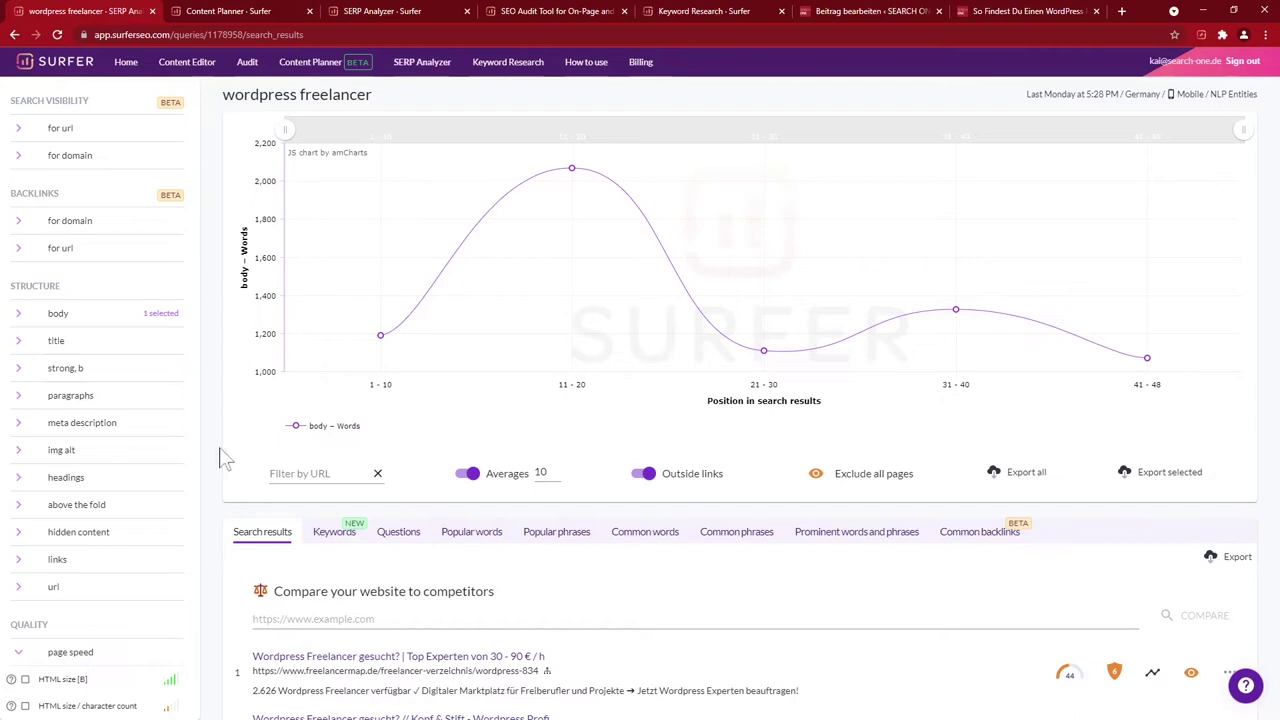
Expand the body structure factors and examine the average body word count across the search result positions
left_click(17, 320)
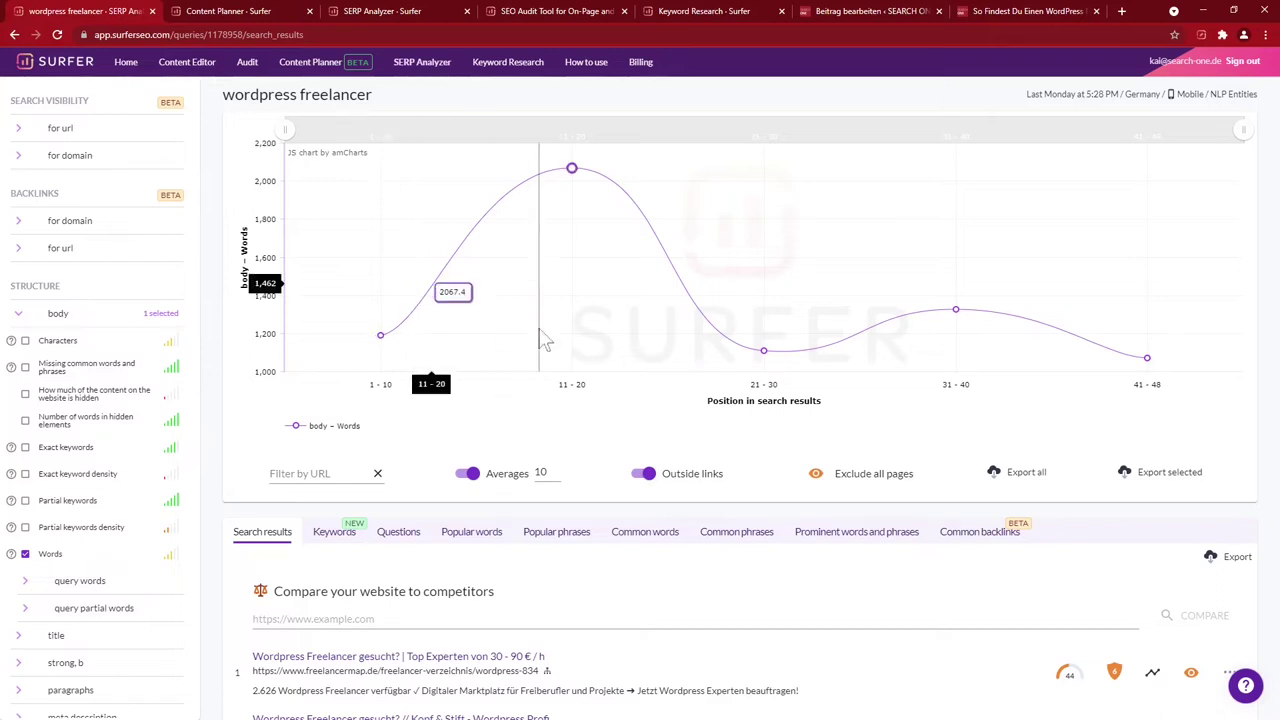
mouse_move(389, 356)
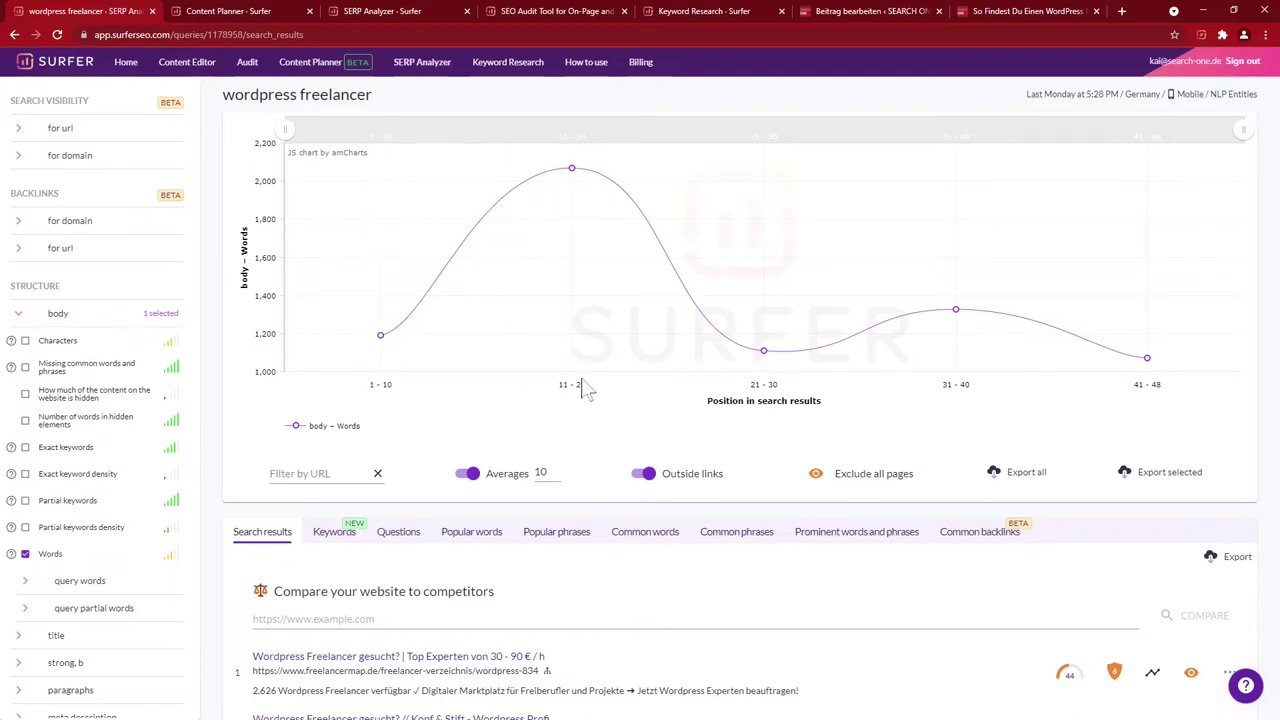
mouse_move(598, 177)
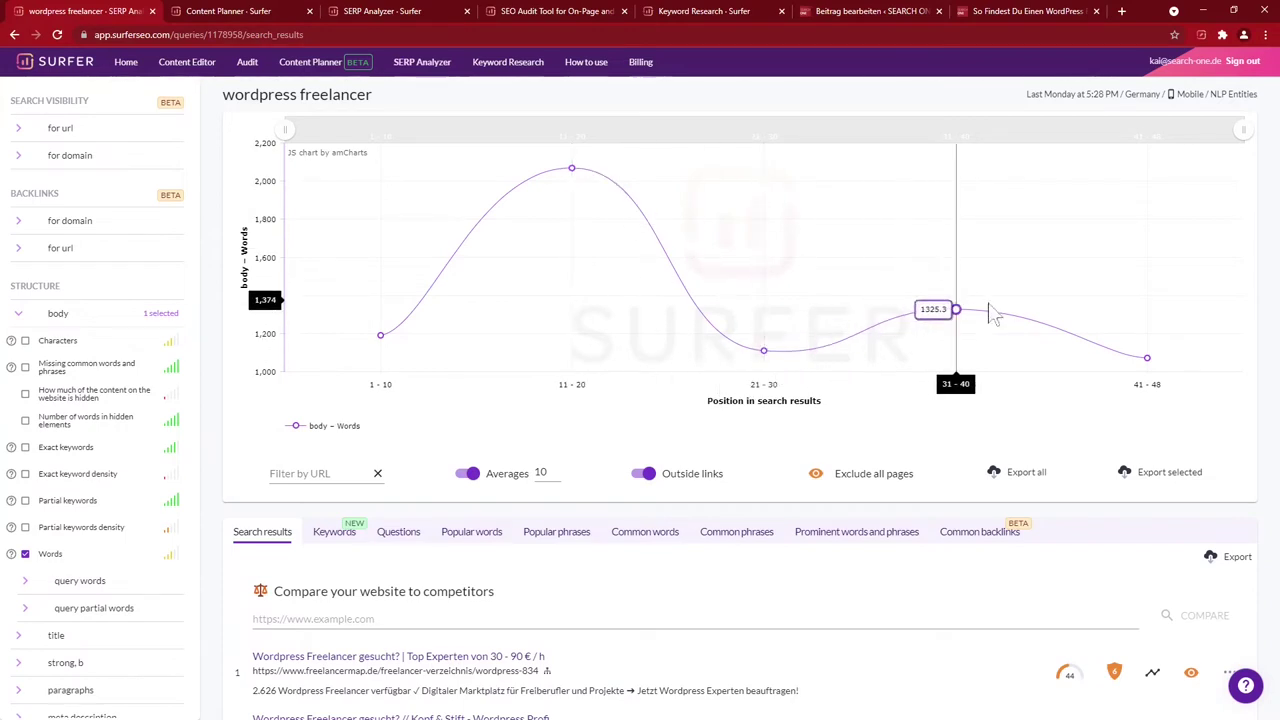
mouse_move(285, 129)
left_mouse_down()
mouse_move(593, 126)
mouse_move(285, 129)
left_mouse_up()
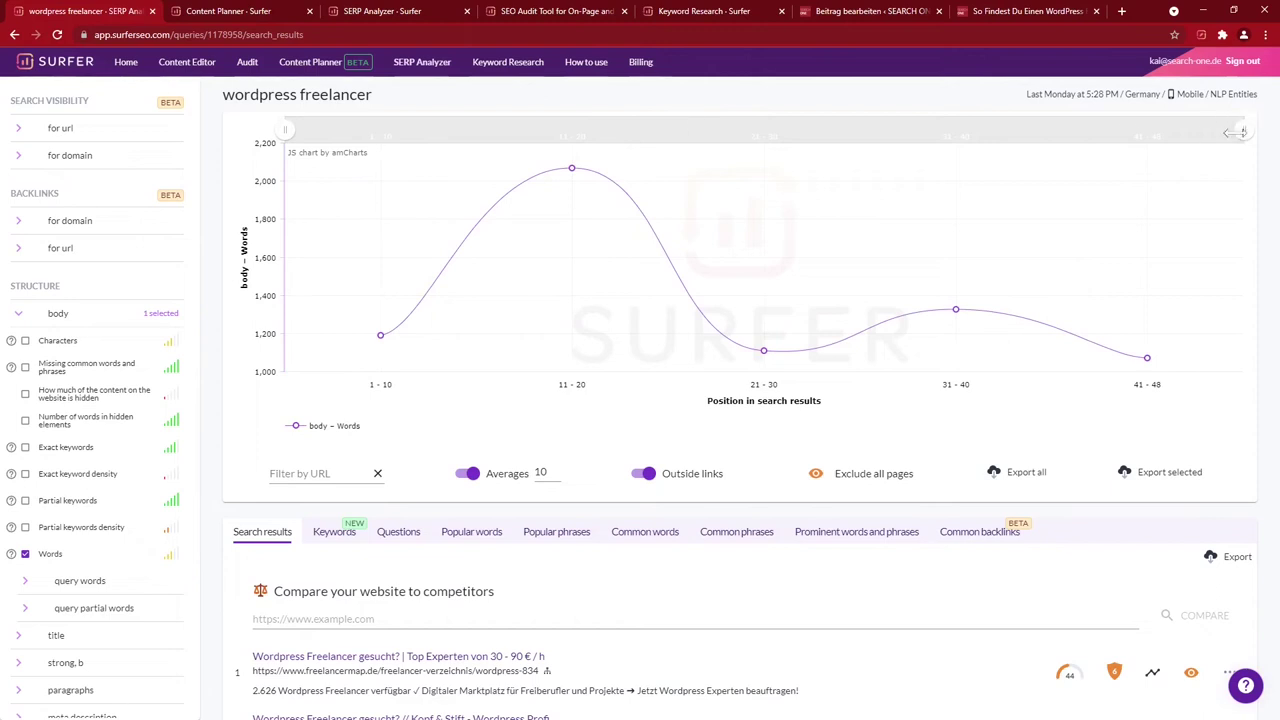
left_click_drag(1245, 132, 775, 133)
left_click(1215, 155)
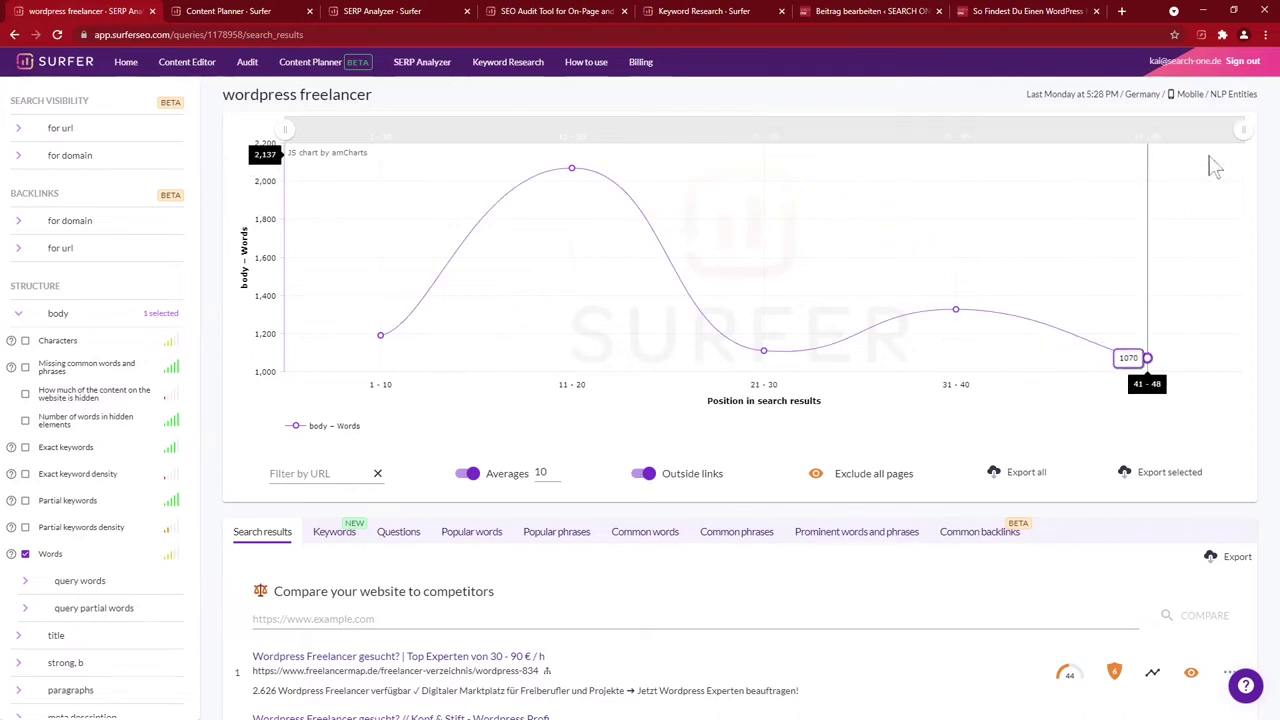
Expand the query words, check the correlation of [freelancer] Ratio, and plot it temporarily alongside the body word count
left_click(79, 580)
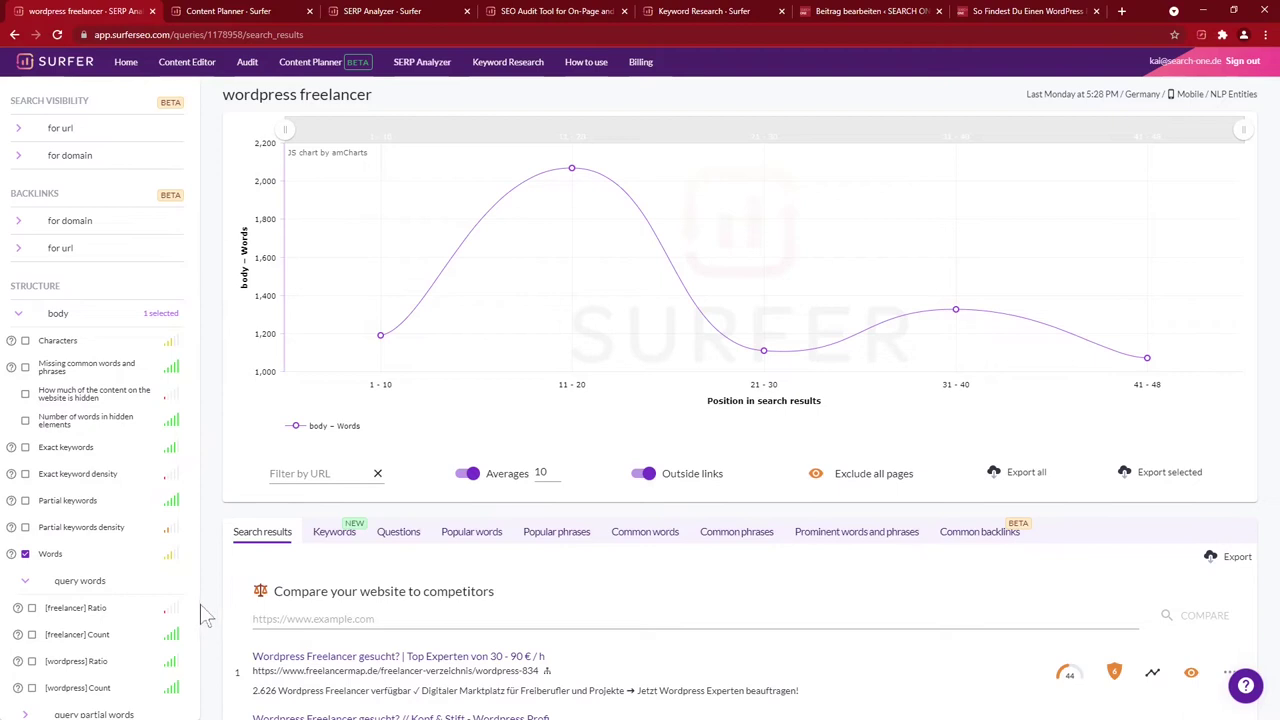
mouse_move(171, 617)
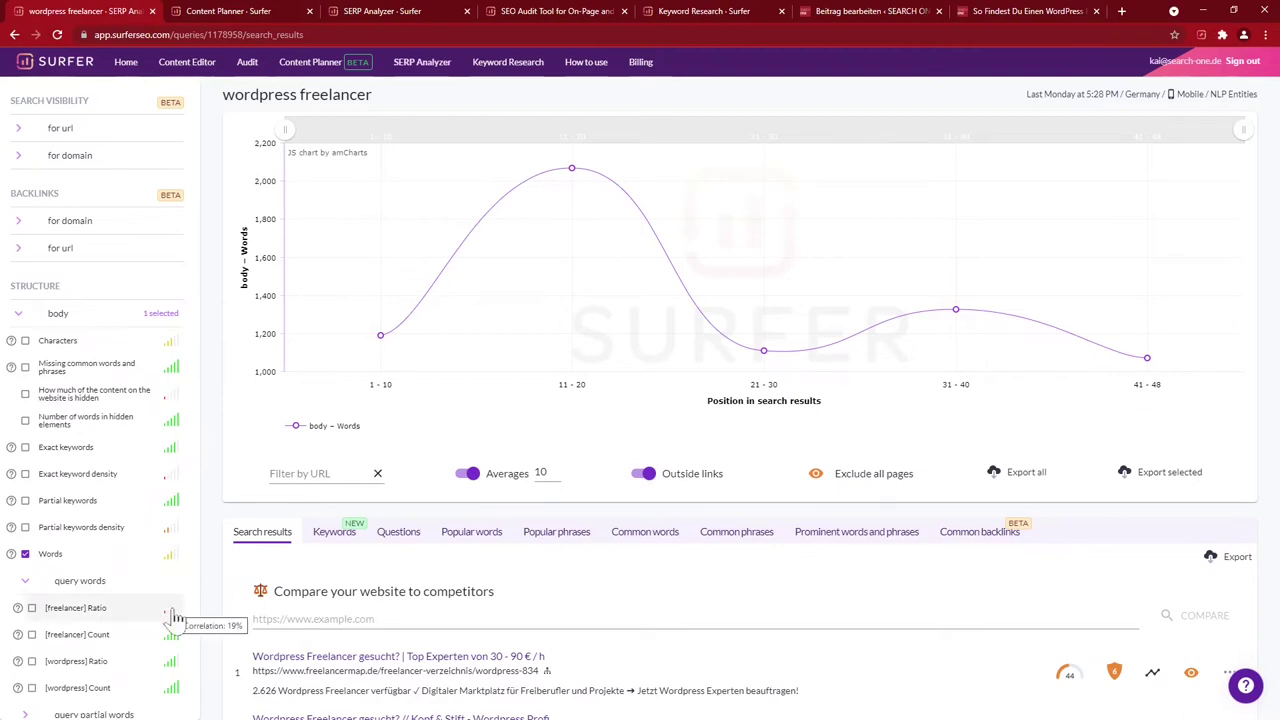
left_click(32, 610)
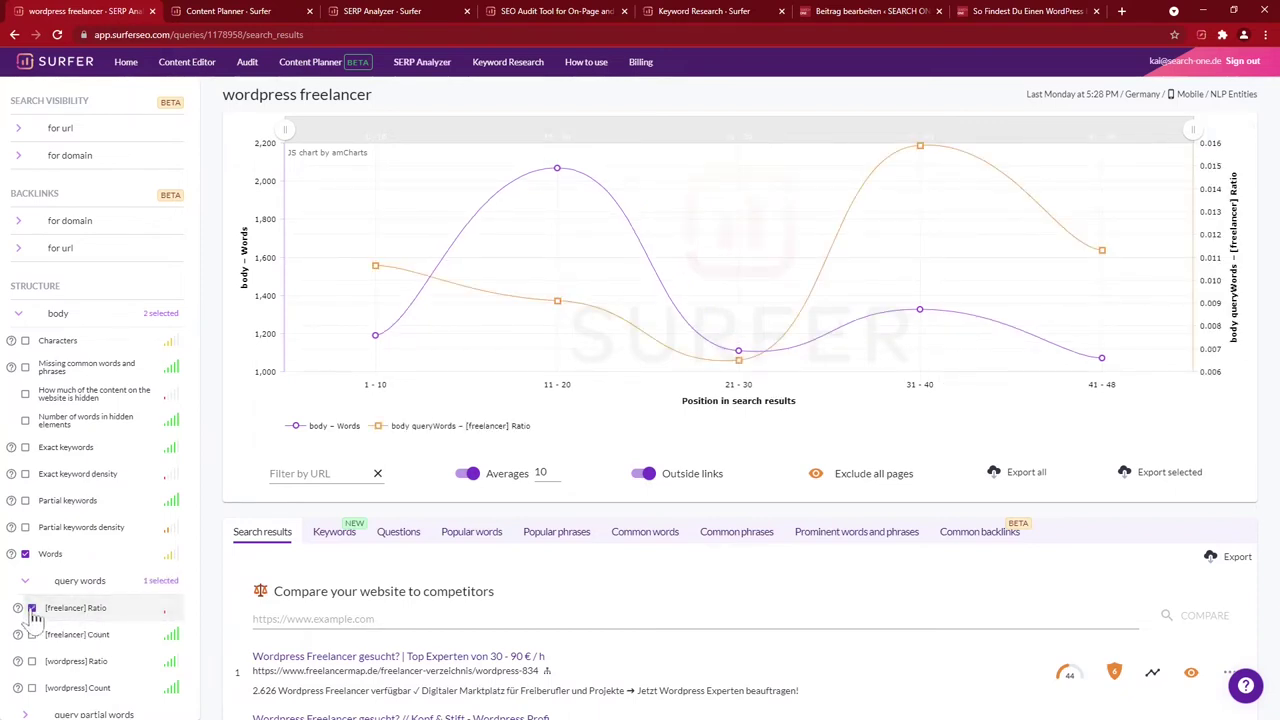
left_click(31, 609)
Compare [freelancer] Count with the body word count in the chart, and clear both factors and collapse the body group
left_click(32, 635)
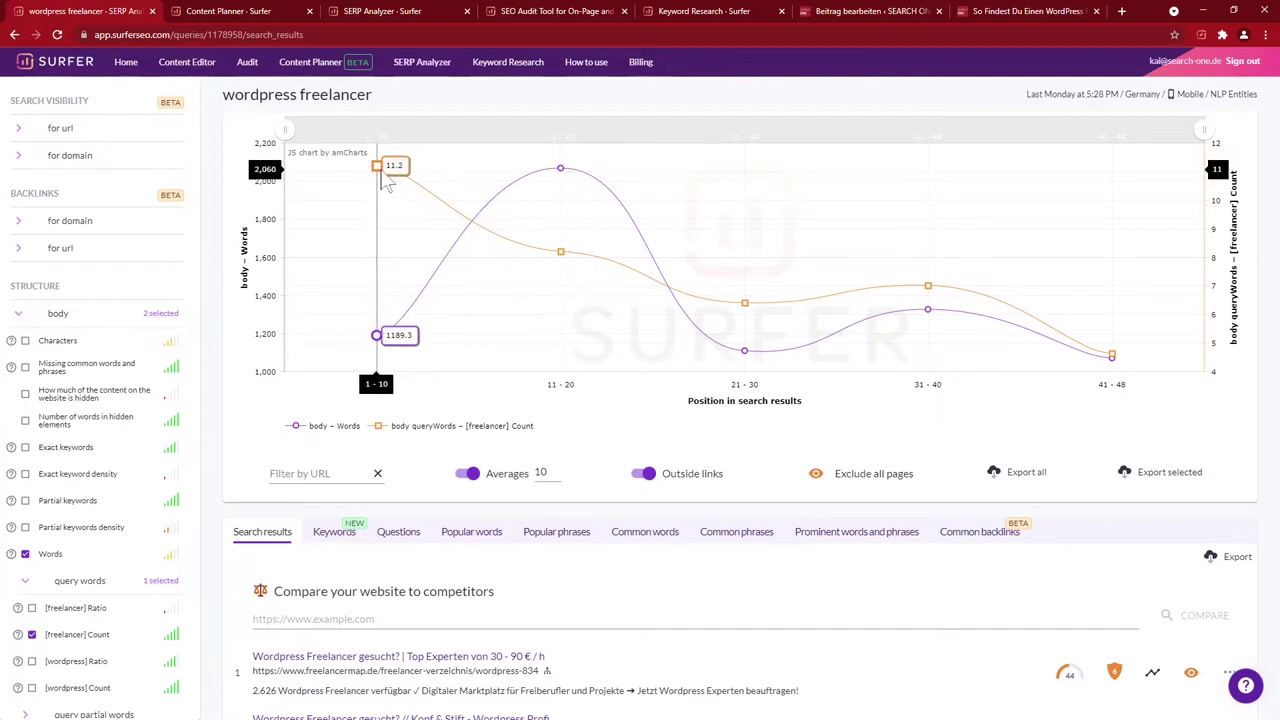
left_click(26, 555)
left_click(31, 634)
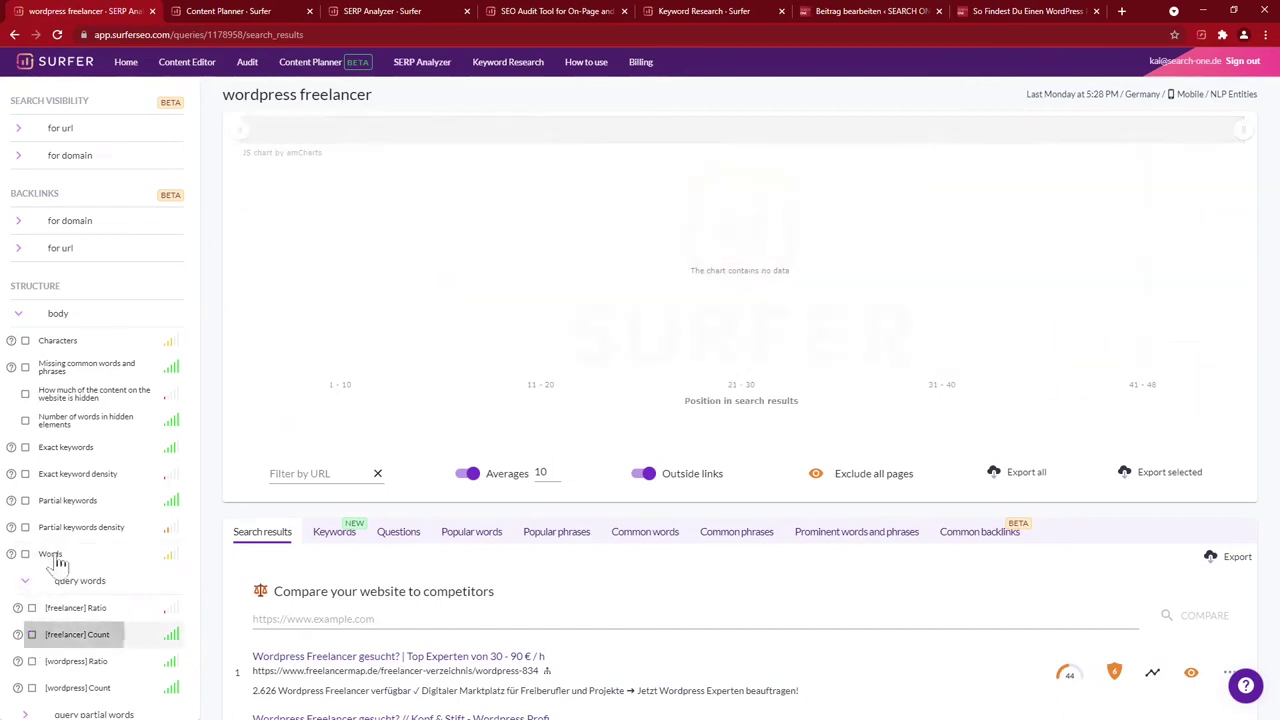
left_click(26, 318)
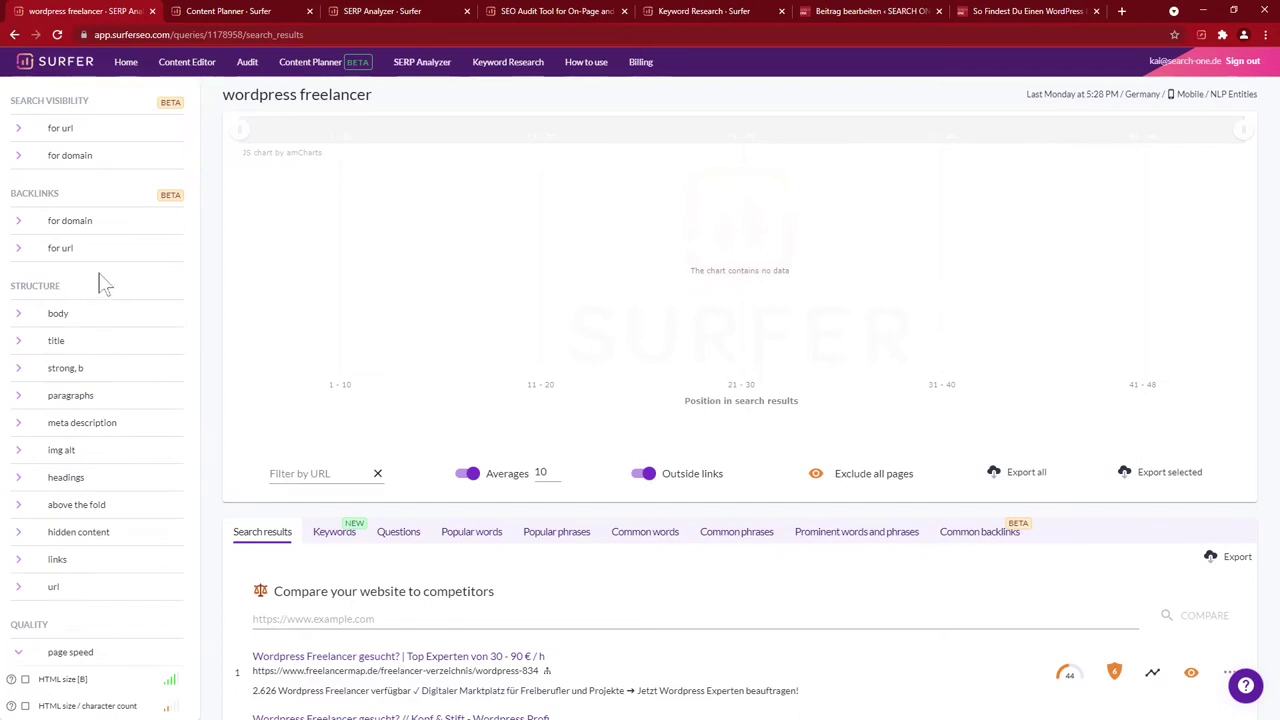
Plot the number of ranked keywords for the URL temporarily and read the factor's explanation
left_click(18, 129)
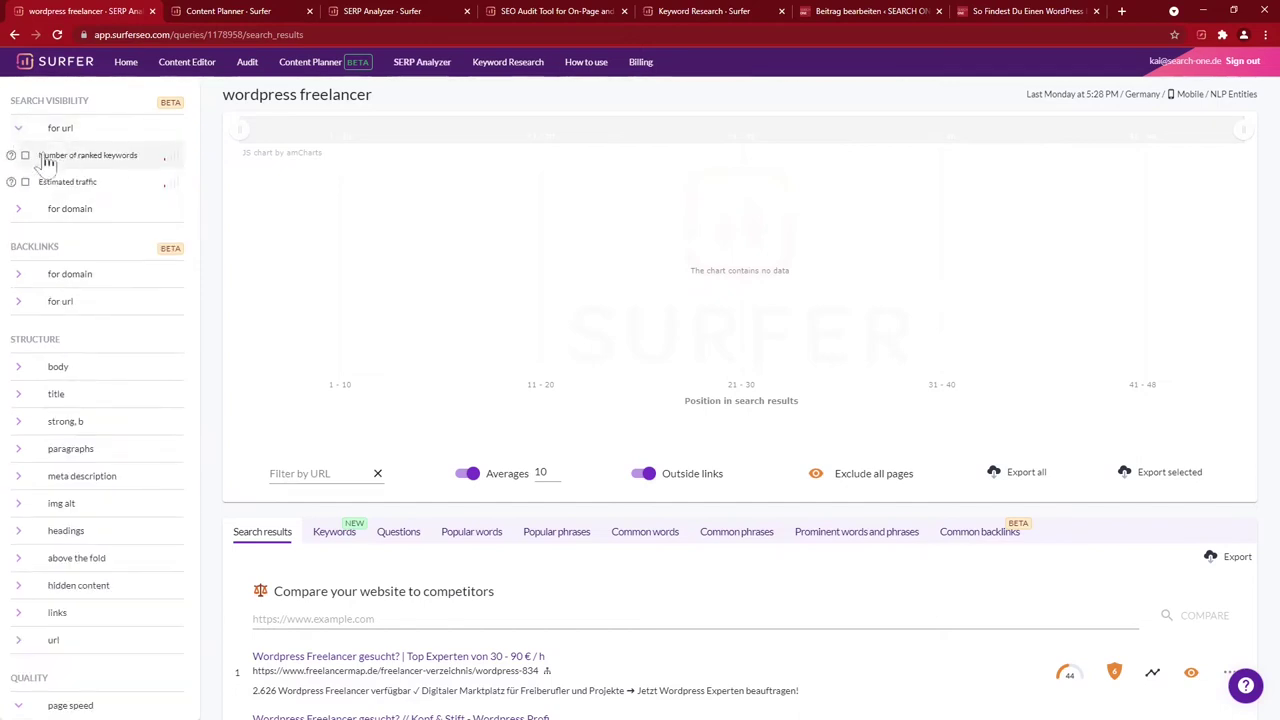
left_click(25, 156)
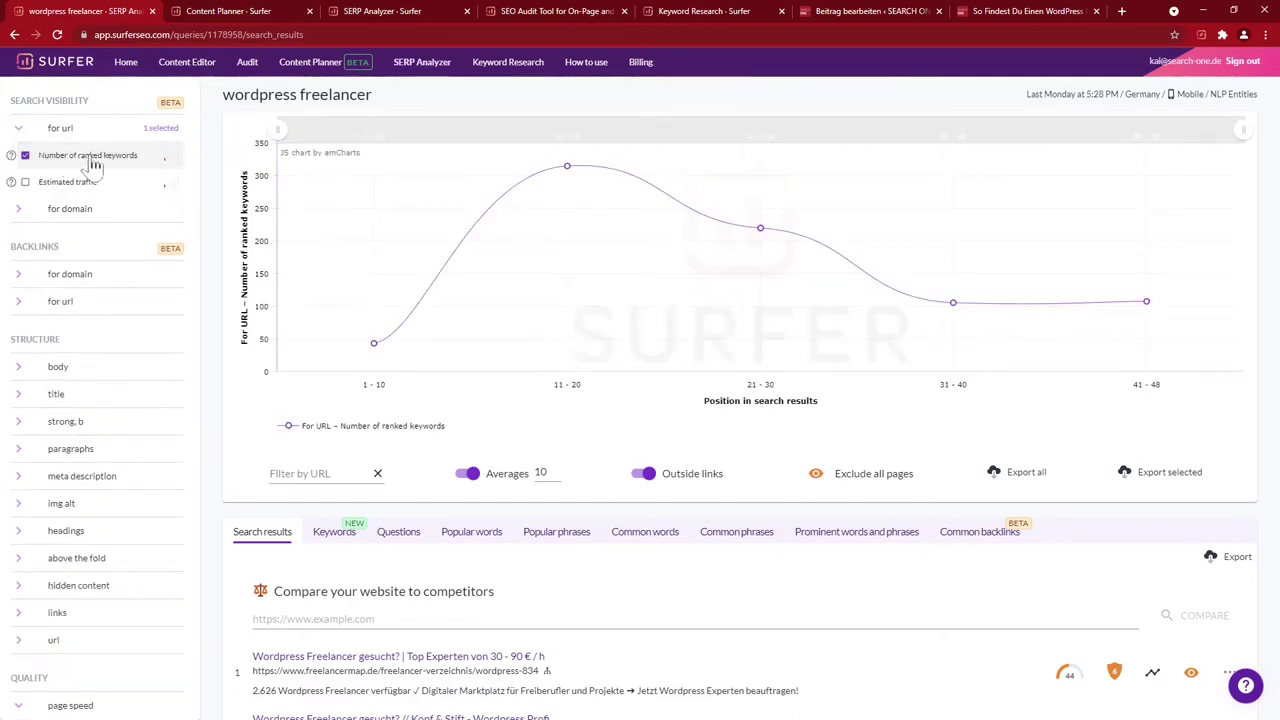
left_click(25, 157)
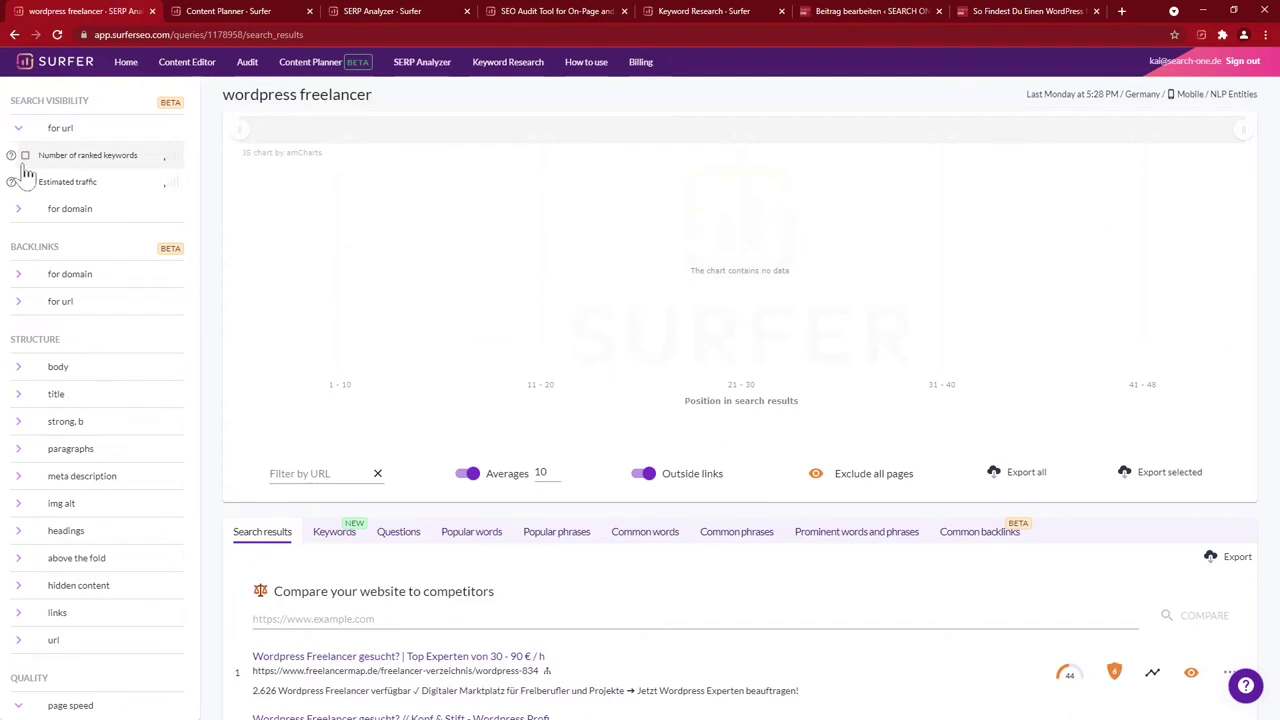
mouse_move(12, 160)
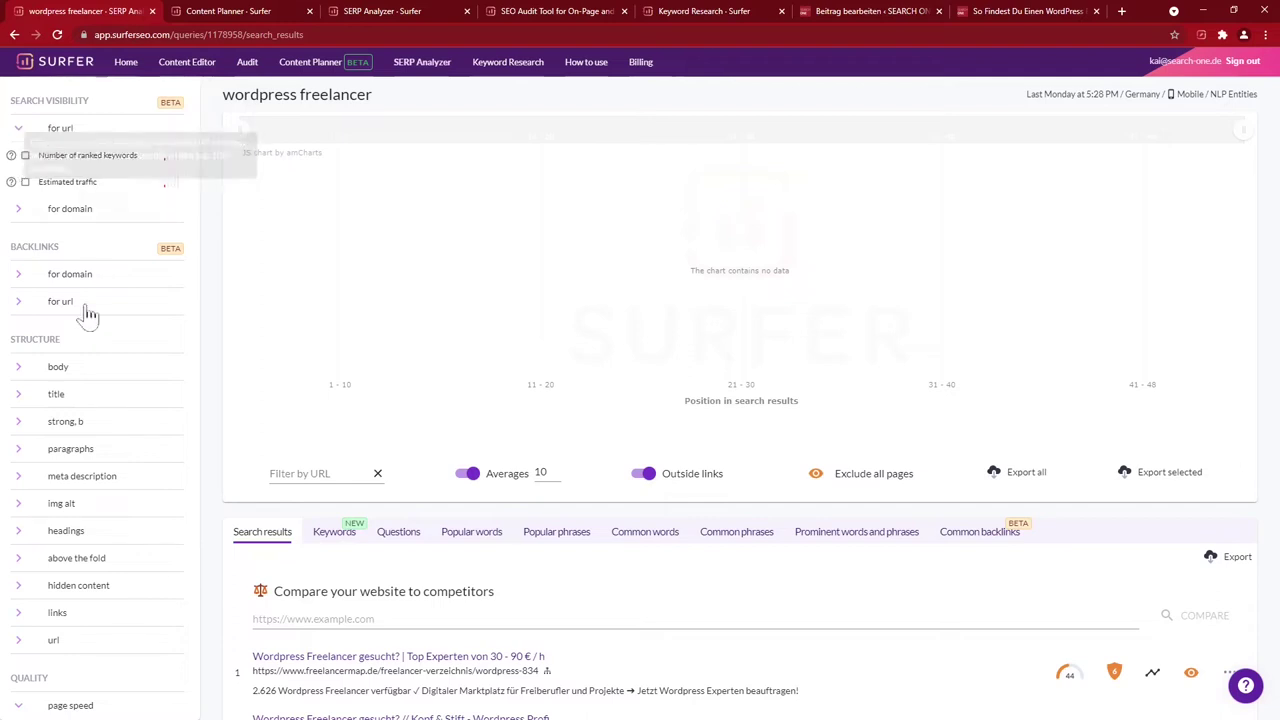
Plot the domain-level referring domains and examine the averages across the position groups
left_click(19, 277)
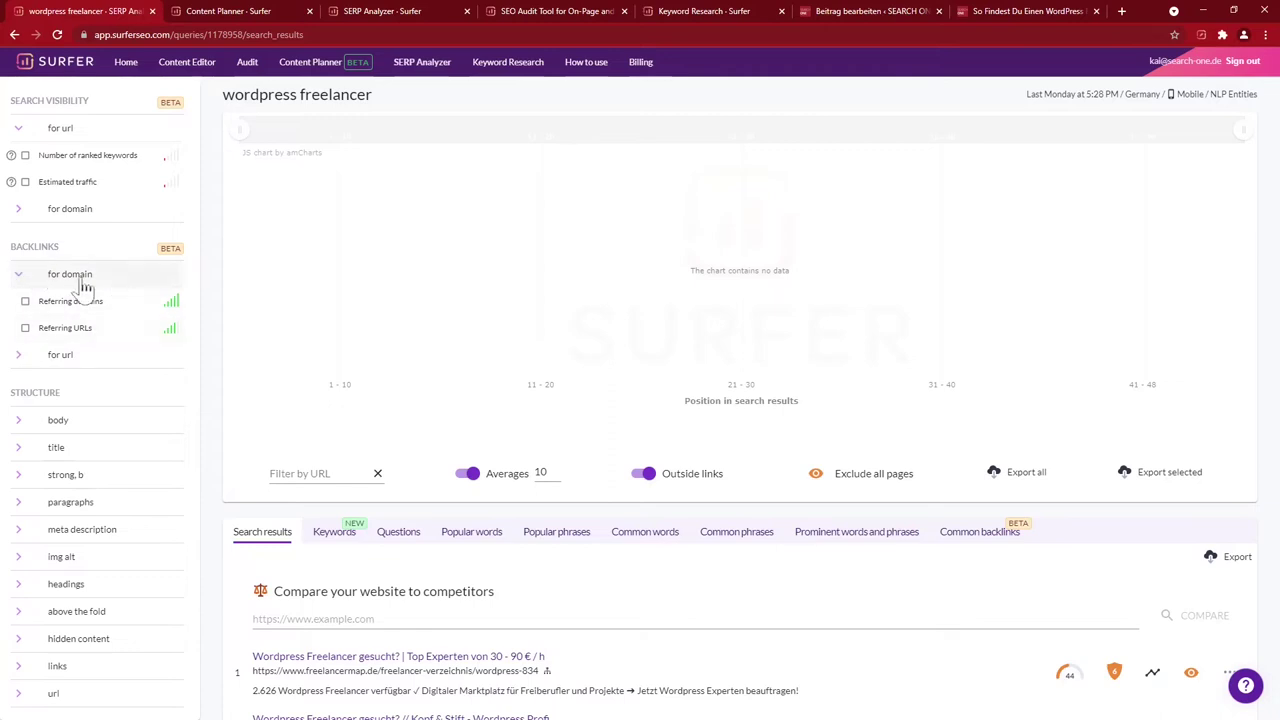
left_click(27, 303)
mouse_move(385, 370)
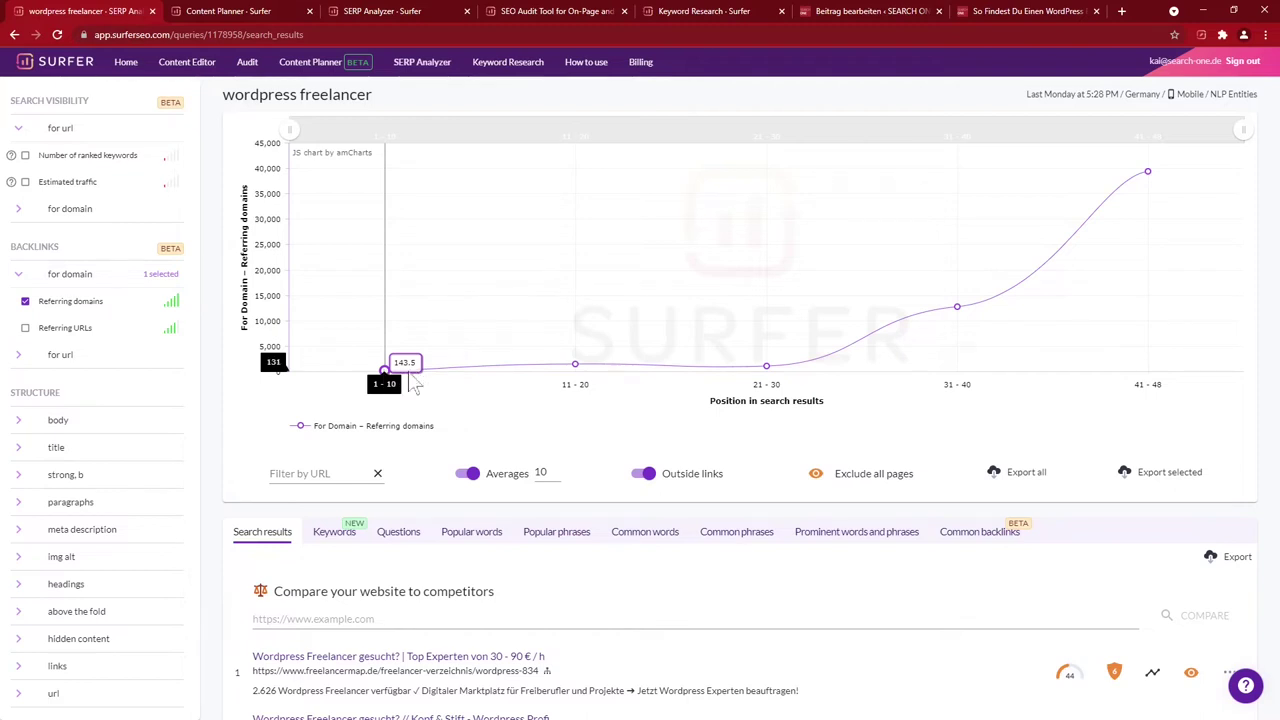
mouse_move(590, 370)
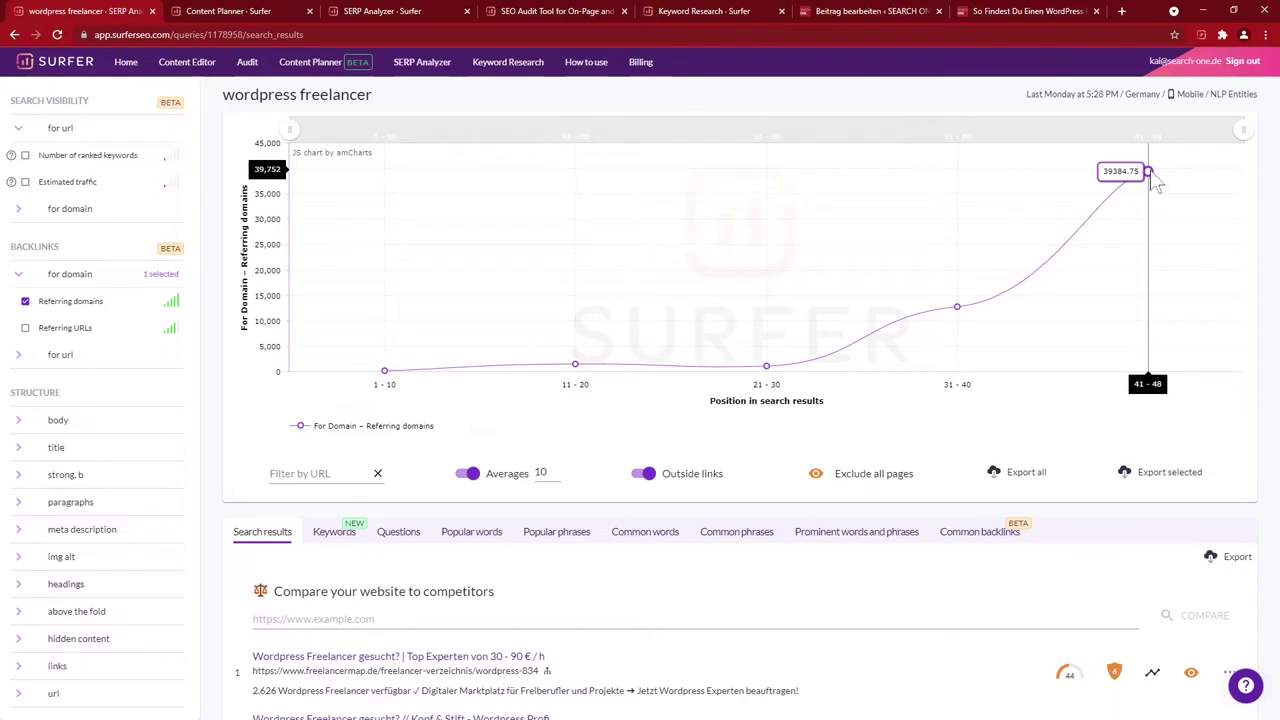
Plot the domain-level referring URLs alone and together with the referring domains, and clear both from the chart
left_click(26, 329)
left_click(25, 301)
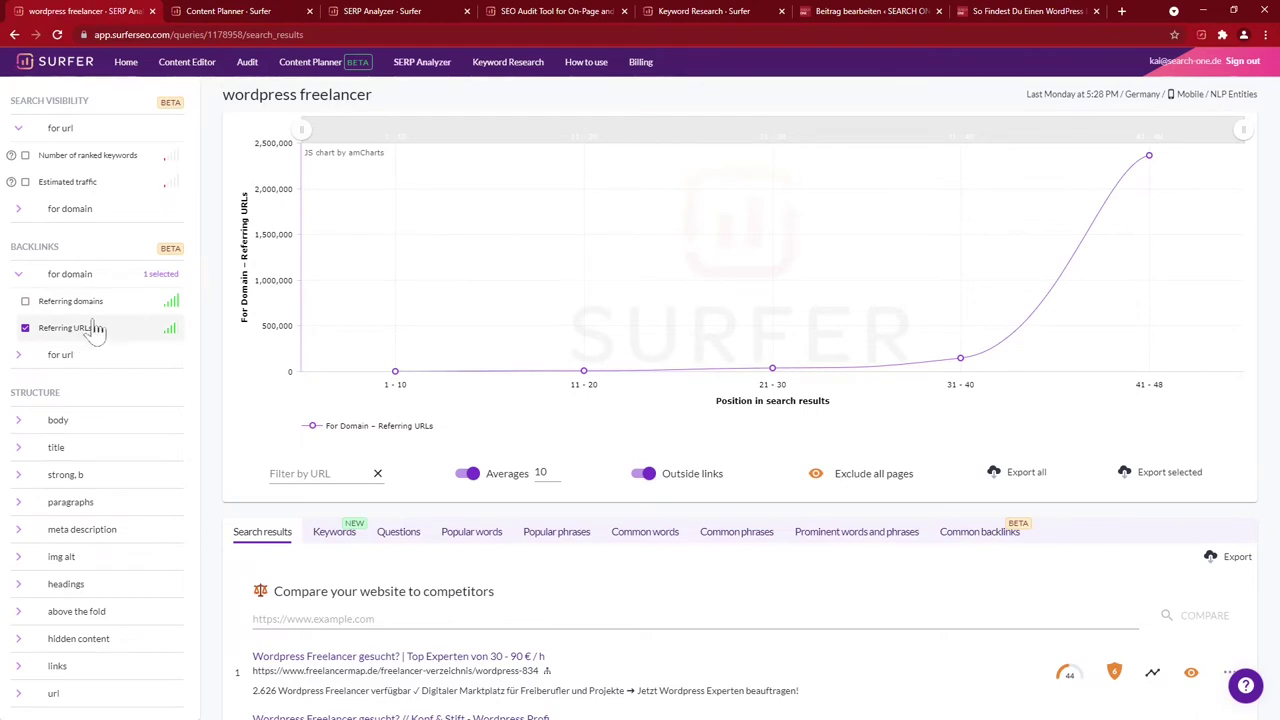
left_click(25, 302)
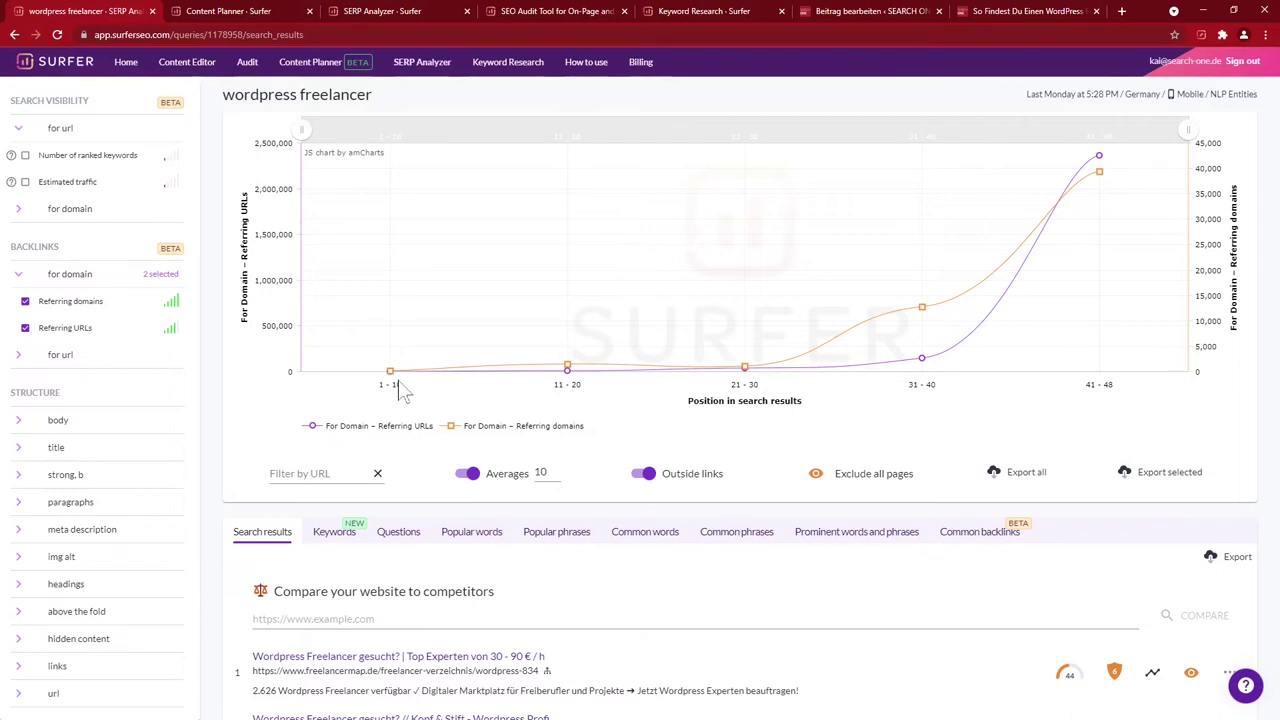
left_click(25, 328)
left_click(25, 301)
Plot the URL-level referring domains and referring URLs together, checking the referring domains' correlation and averages
left_click(18, 355)
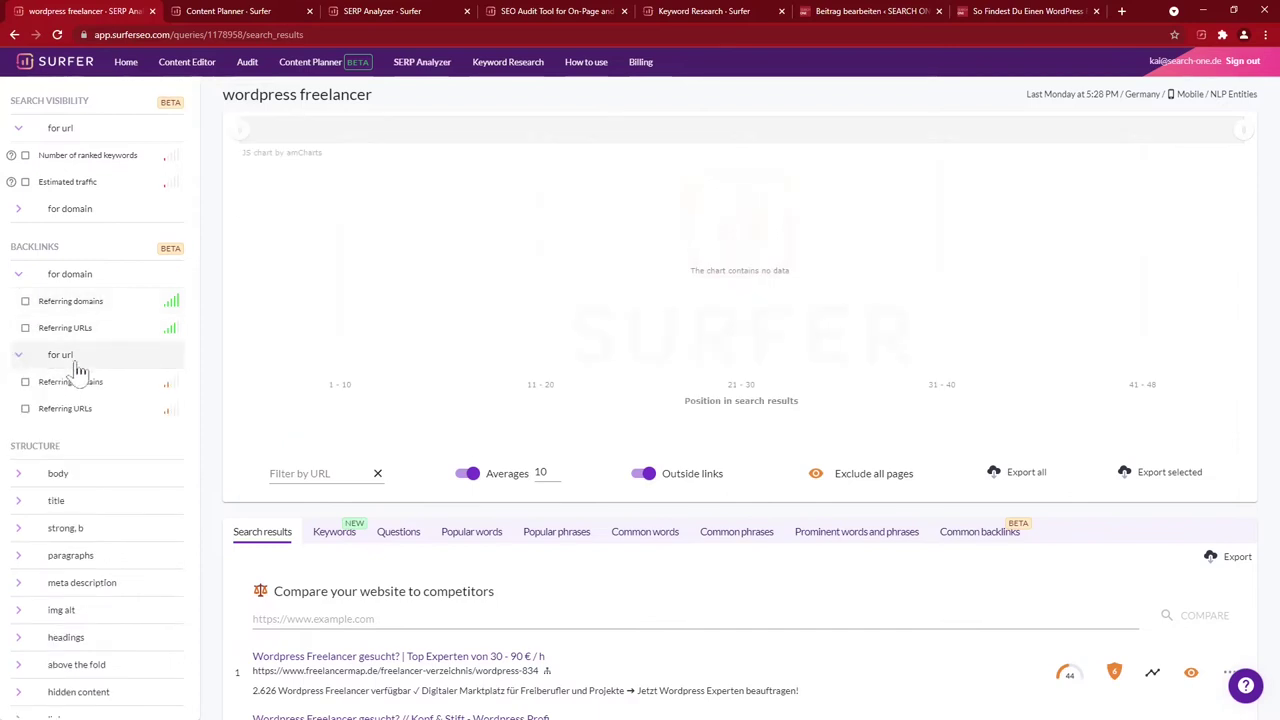
left_click(25, 383)
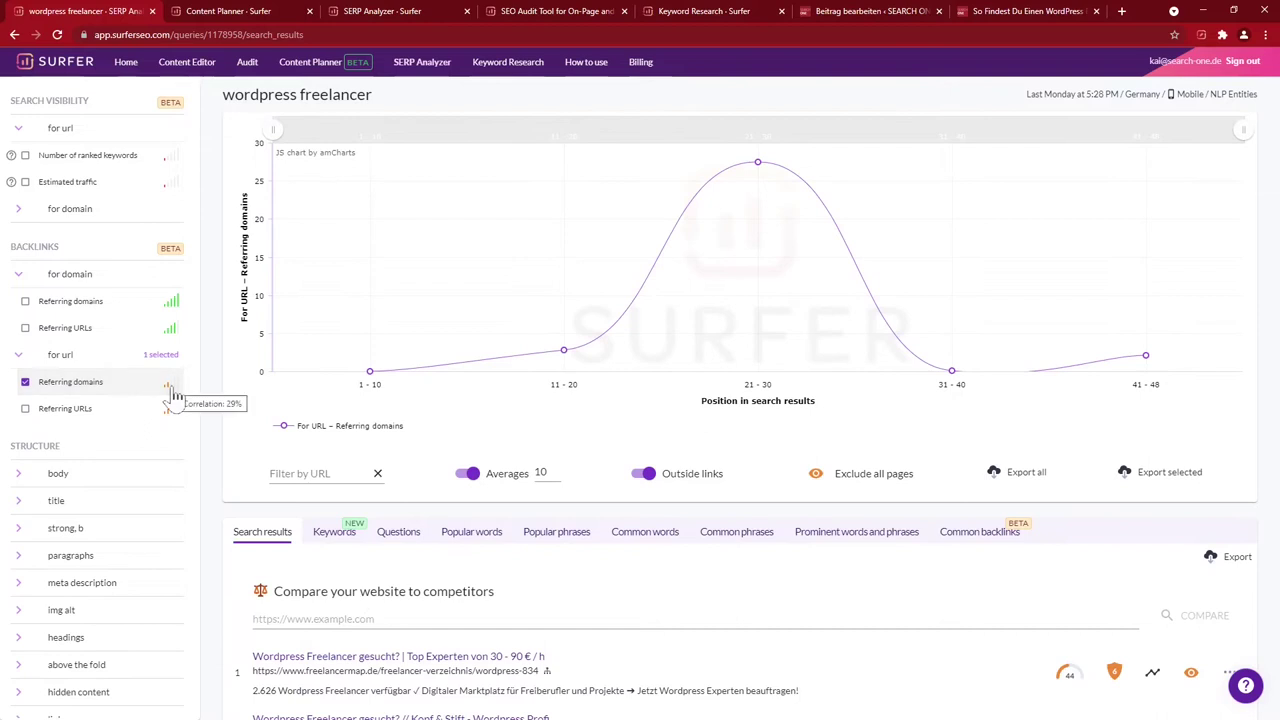
mouse_move(380, 383)
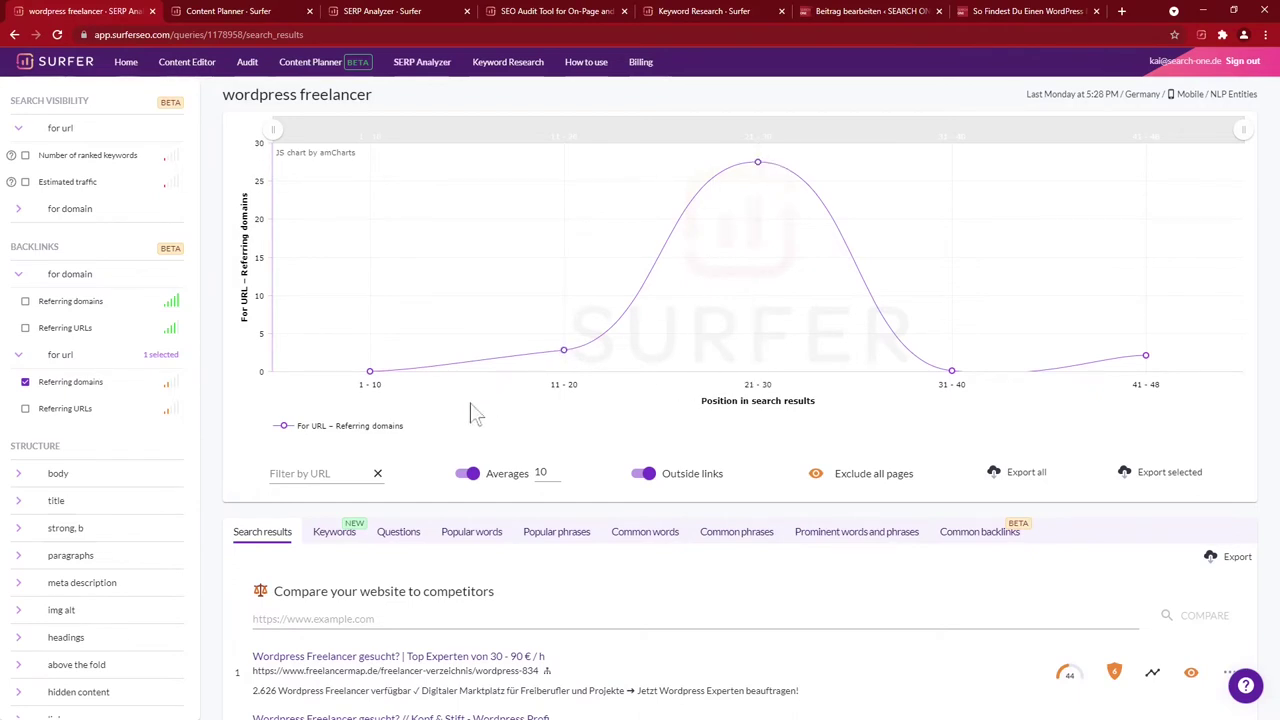
left_click(25, 408)
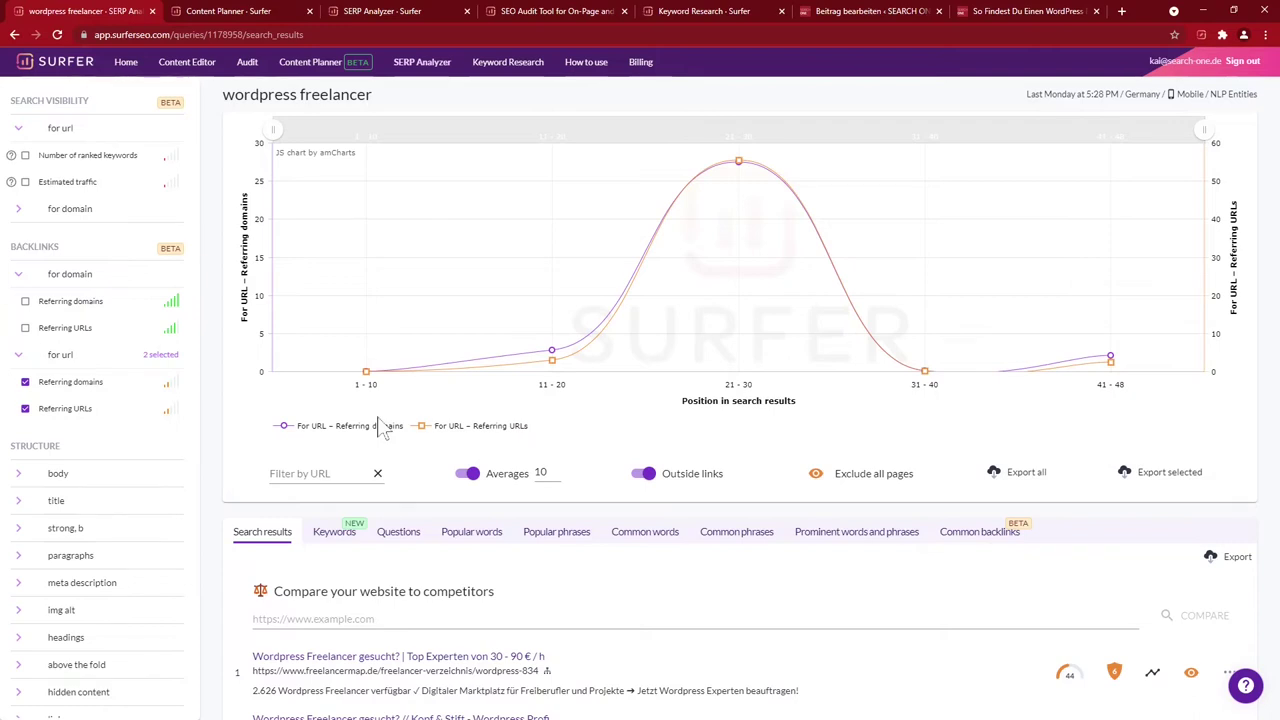
Clear the backlink factors and compare Load time (ms) with HTML size [B] from the page speed group
scroll(141, 395, "down", 2)
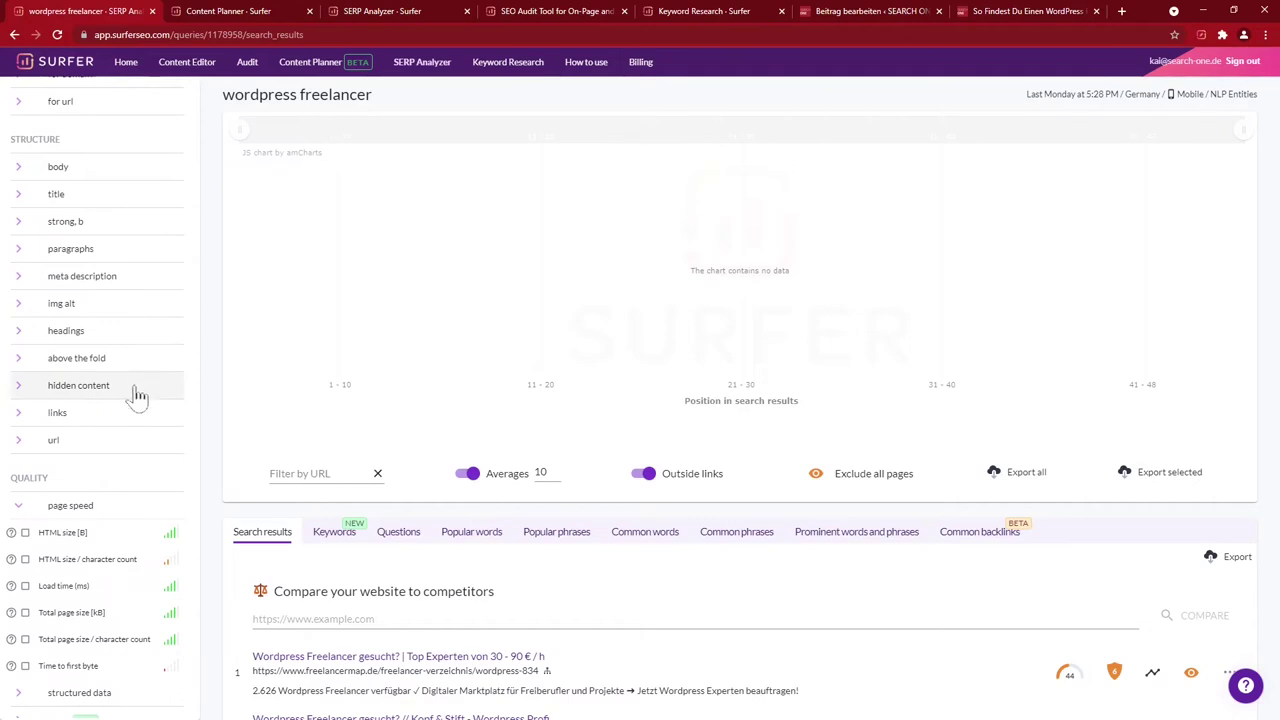
scroll(140, 410, "down", 2)
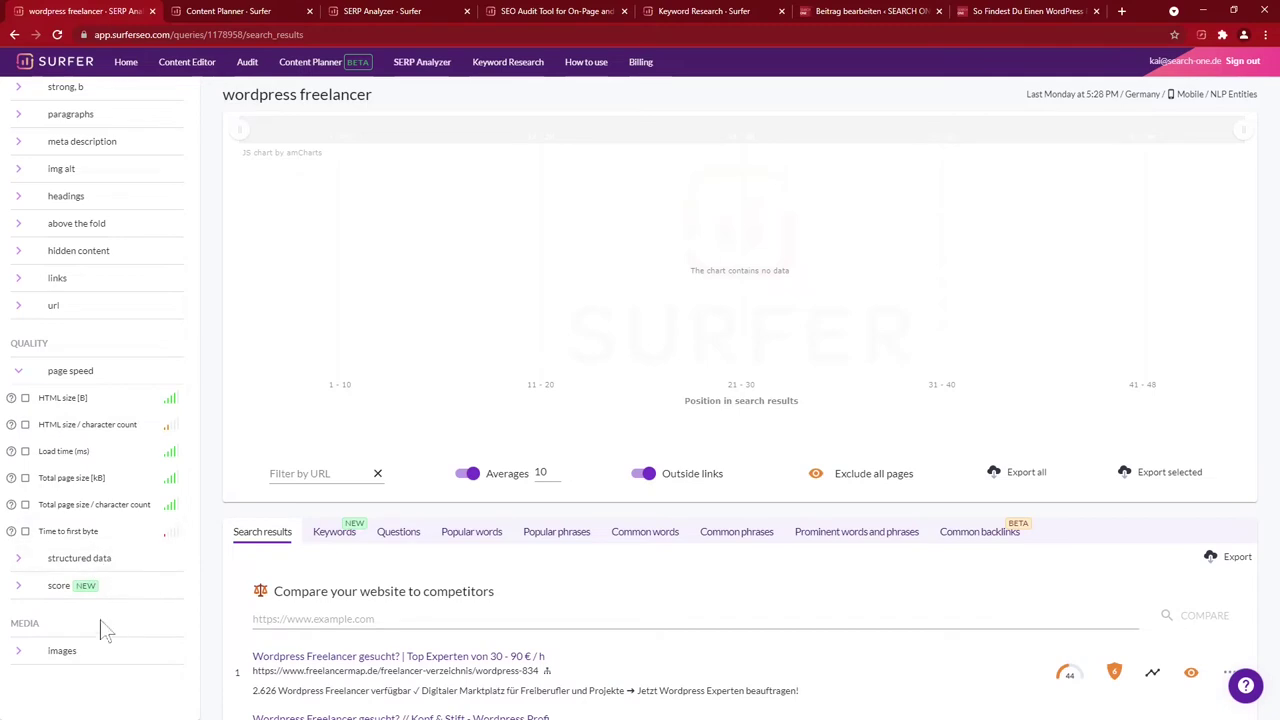
left_click(26, 452)
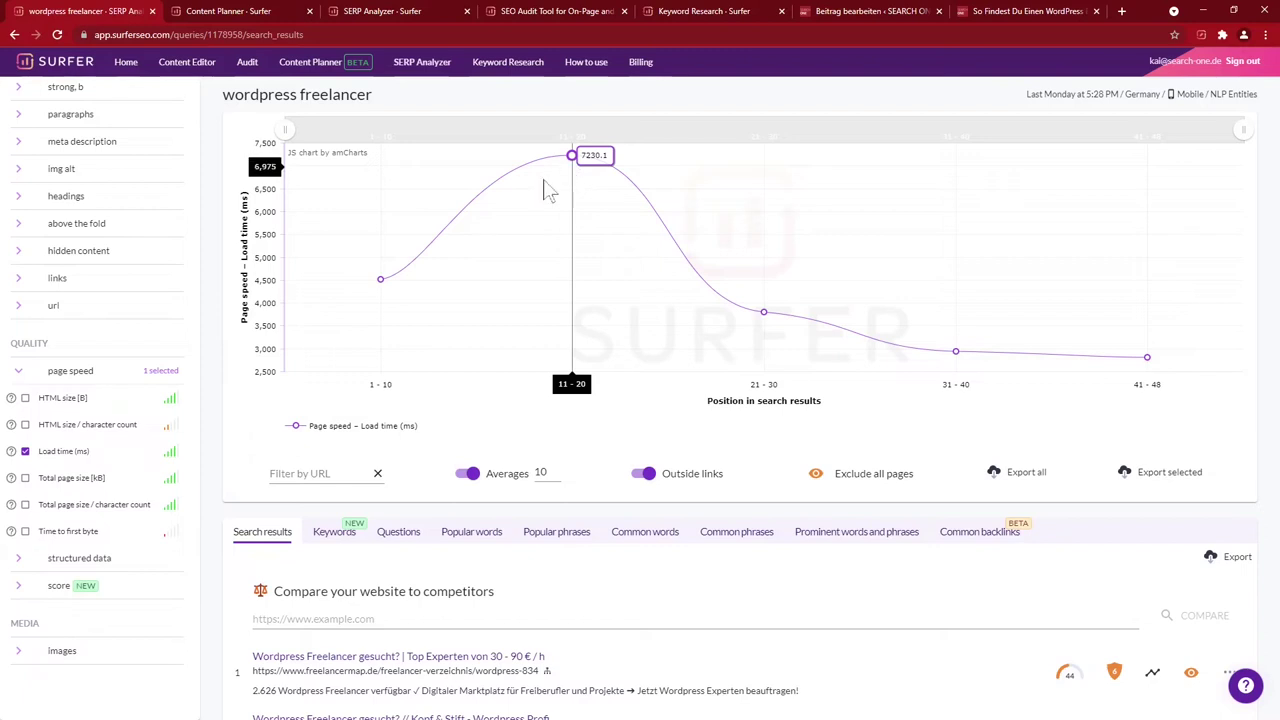
left_click(25, 398)
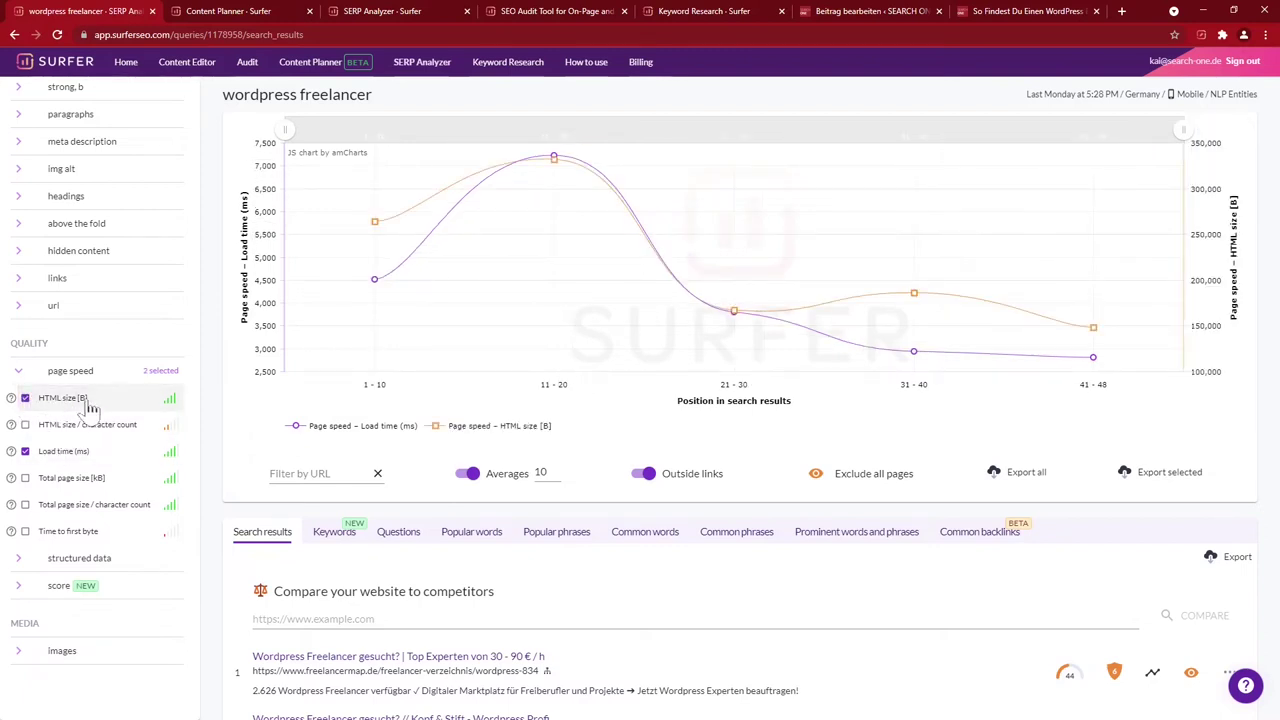
mouse_move(415, 205)
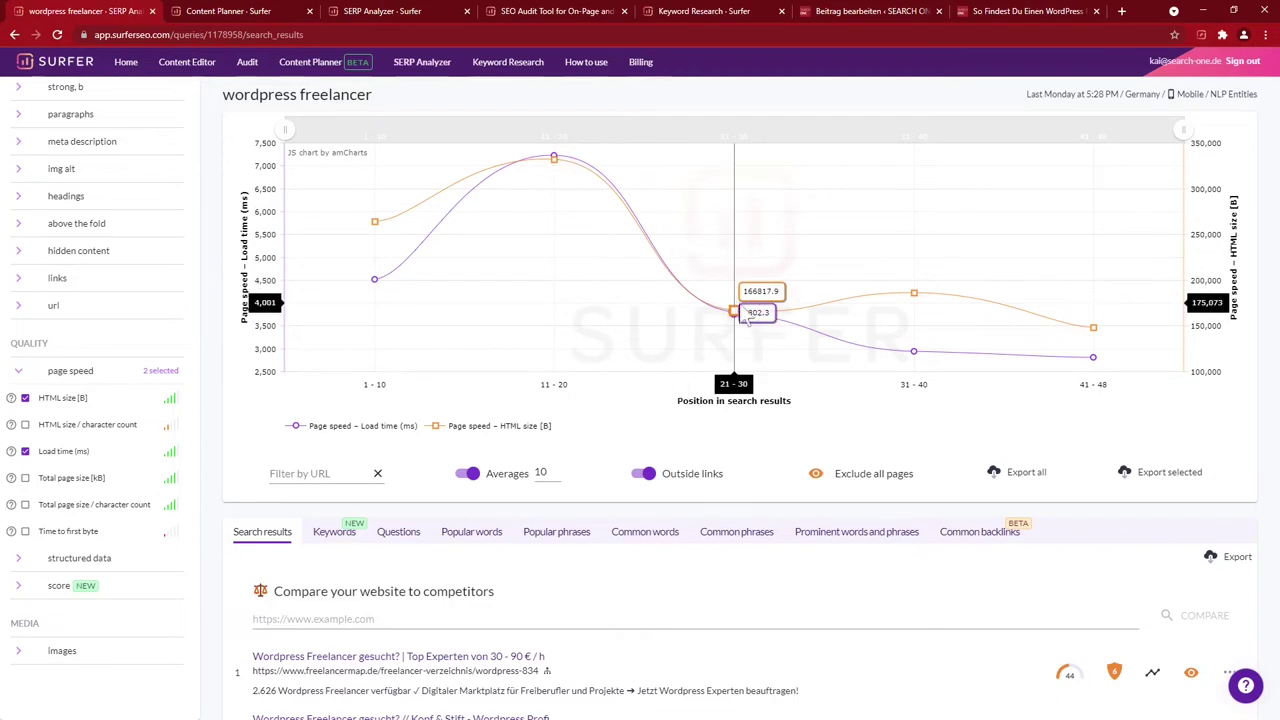
scroll(597, 580, "down", 3)
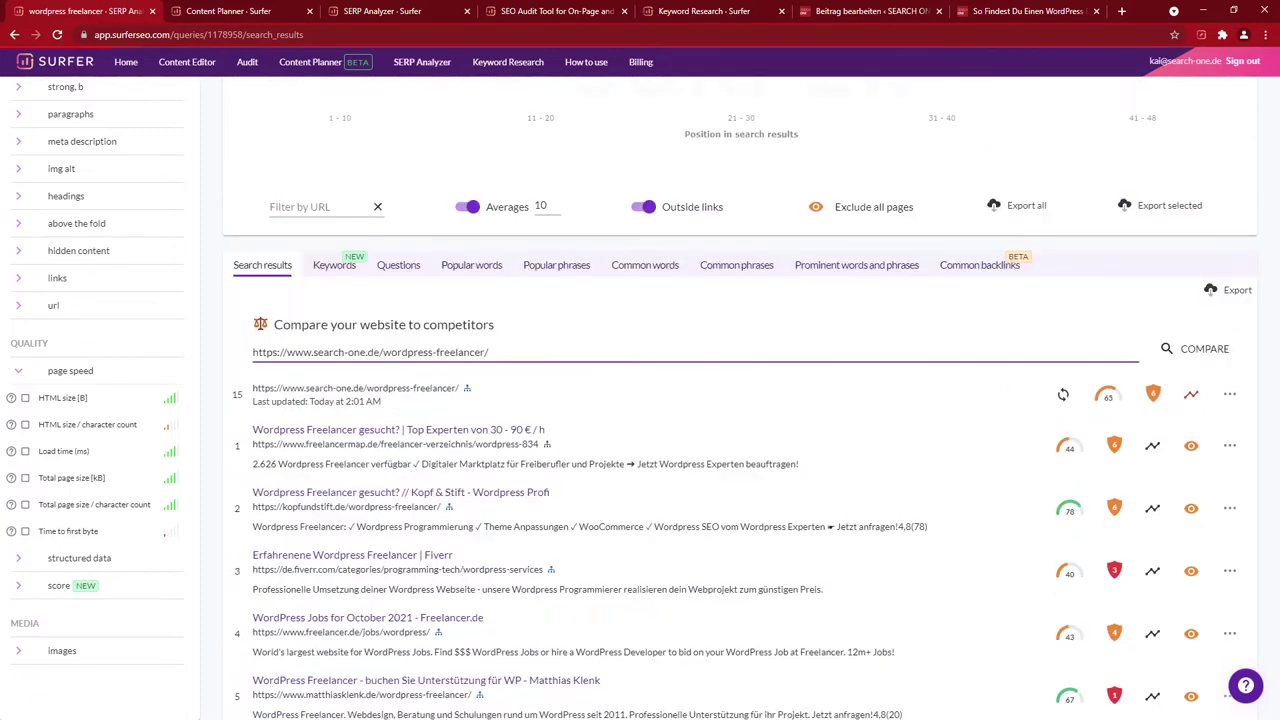
left_click(1200, 352)
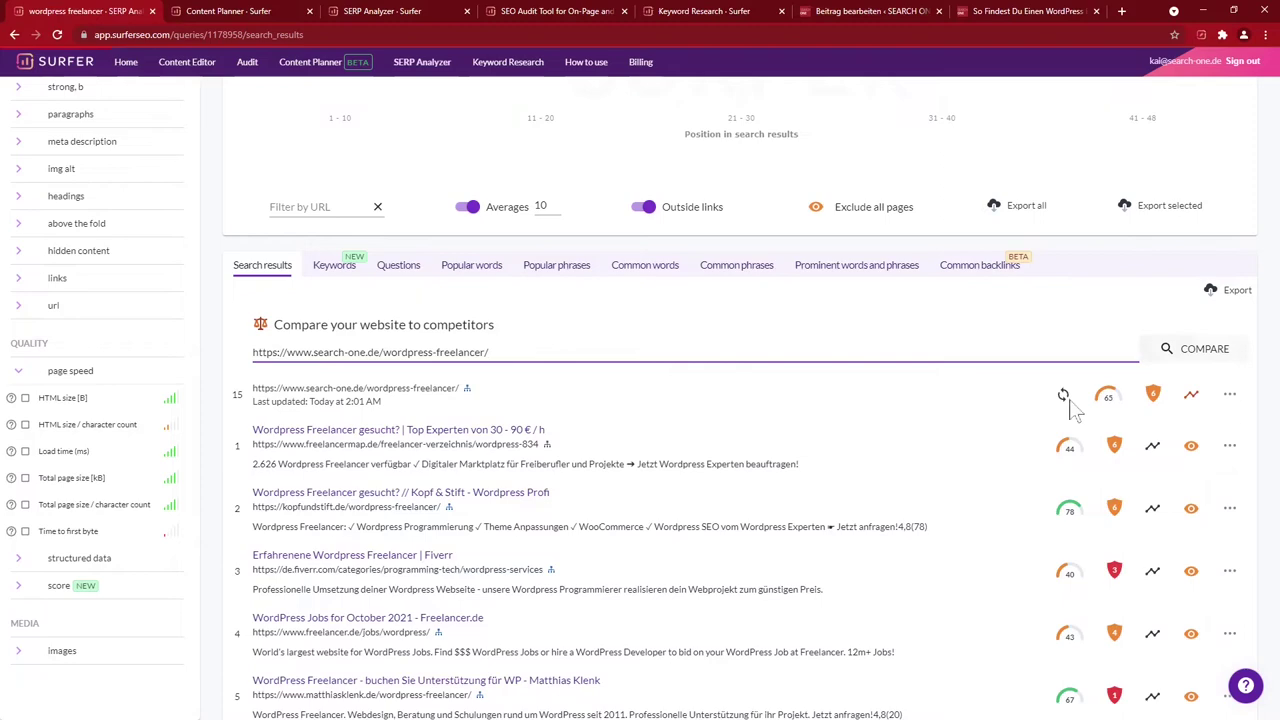
scroll(686, 582, "down", 1)
scroll(686, 580, "down", 8)
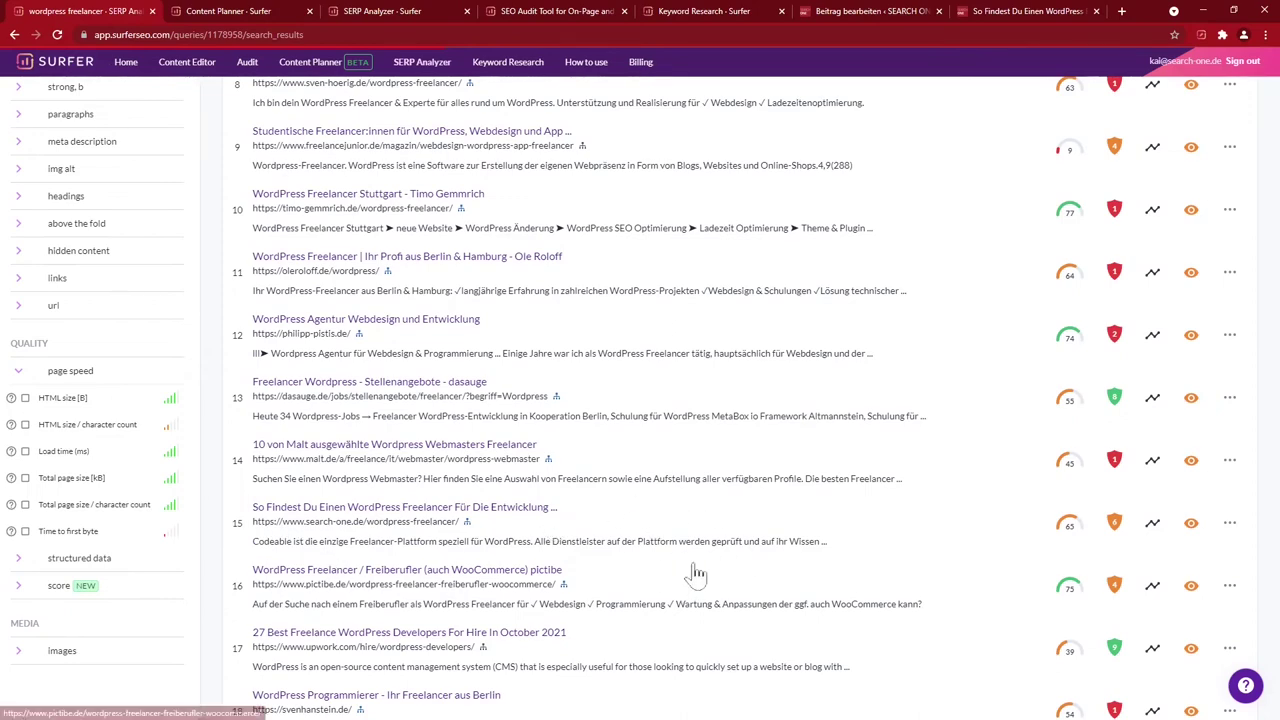
scroll(697, 573, "up", 10)
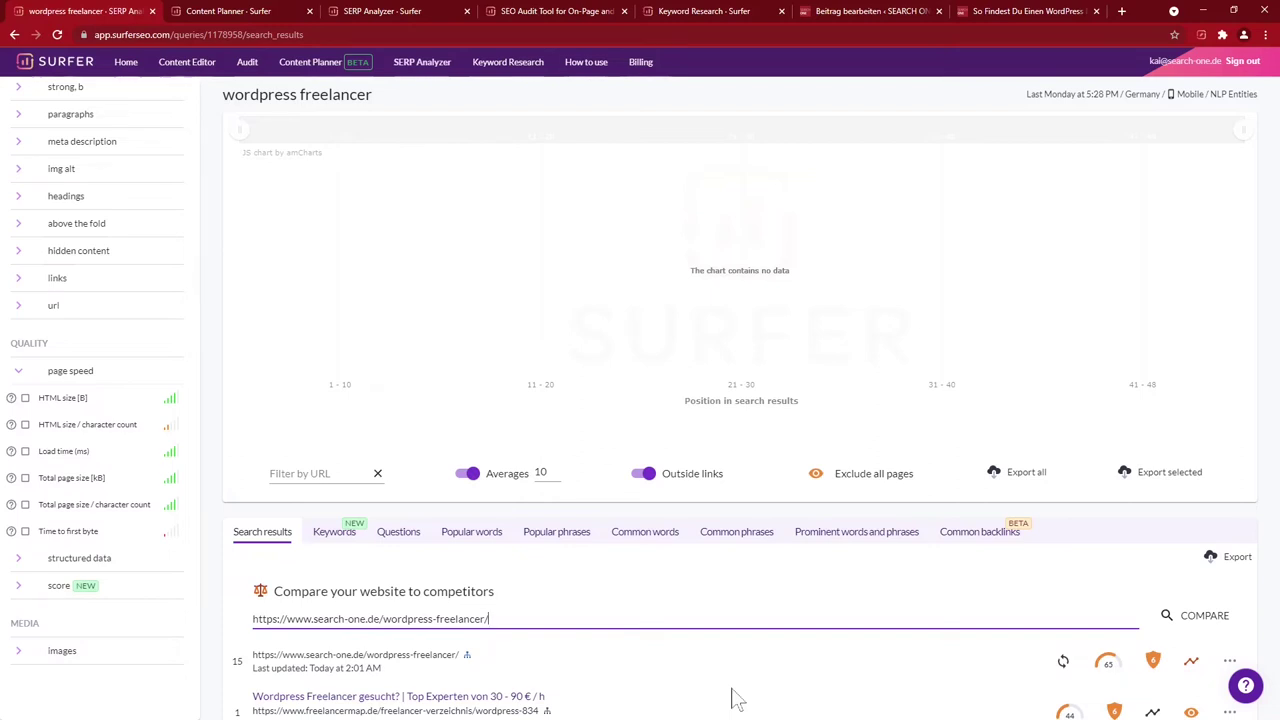
scroll(708, 671, "down", 1)
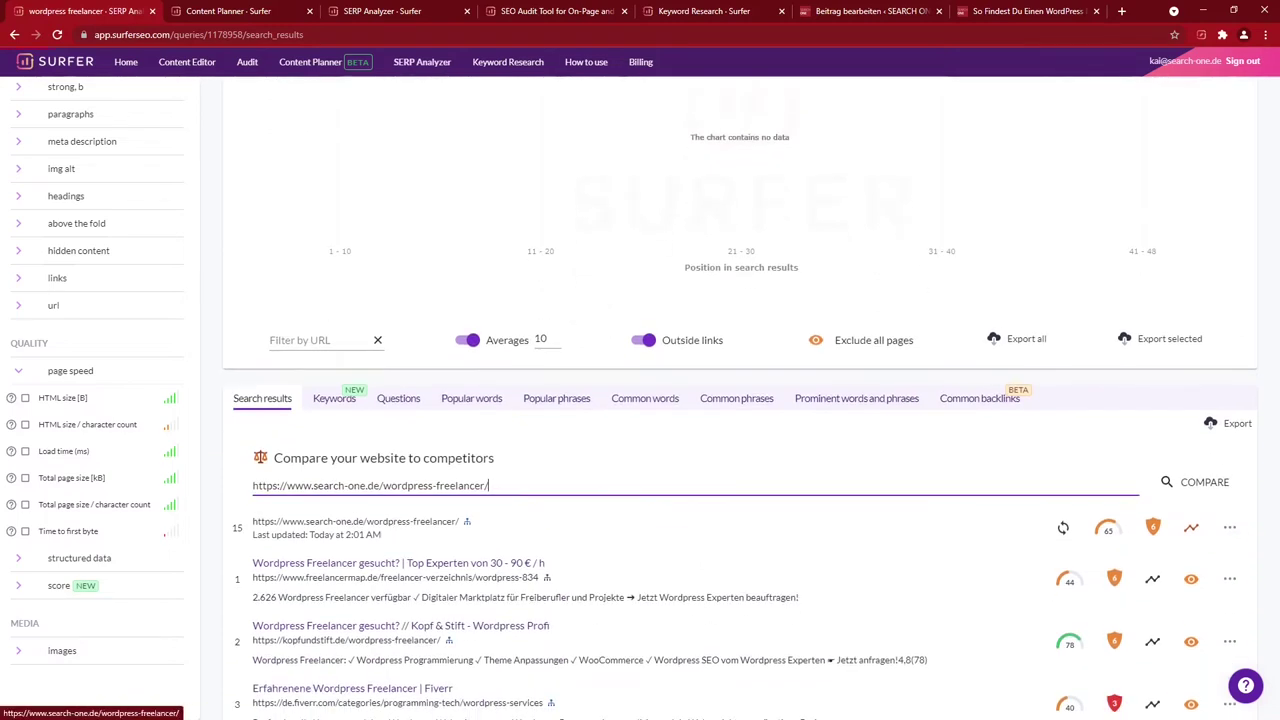
Review the common ranked keywords and the similar questions for the wordpress freelancer query
left_click(342, 408)
scroll(486, 586, "down", 3)
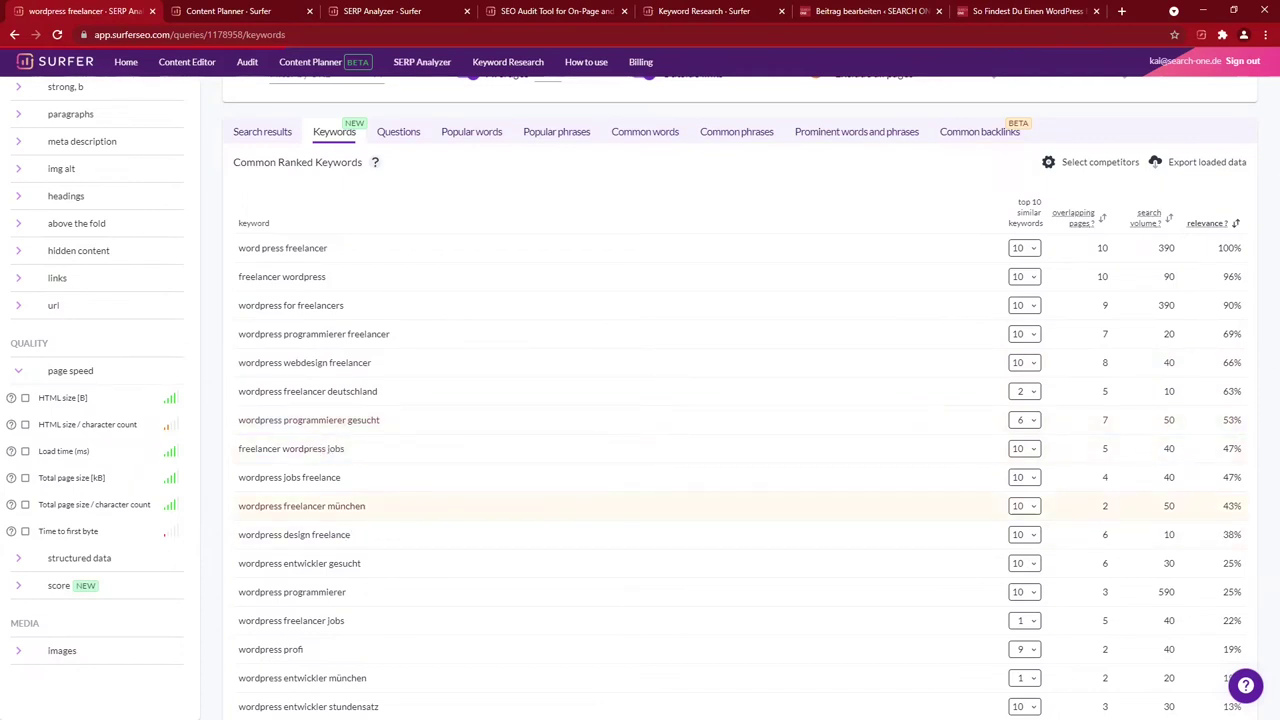
scroll(373, 522, "down", 2)
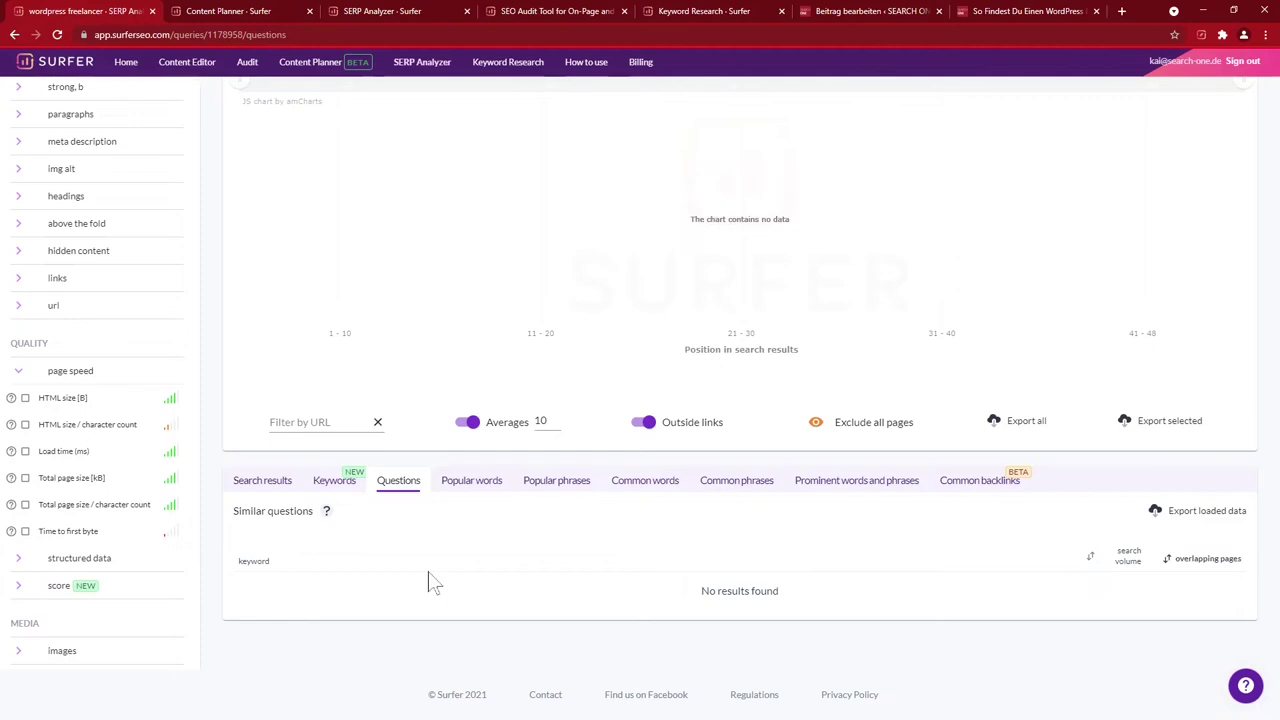
Examine the popular words with their counts and densities on the compared page and its competitors
left_click(471, 482)
scroll(485, 490, "down", 3)
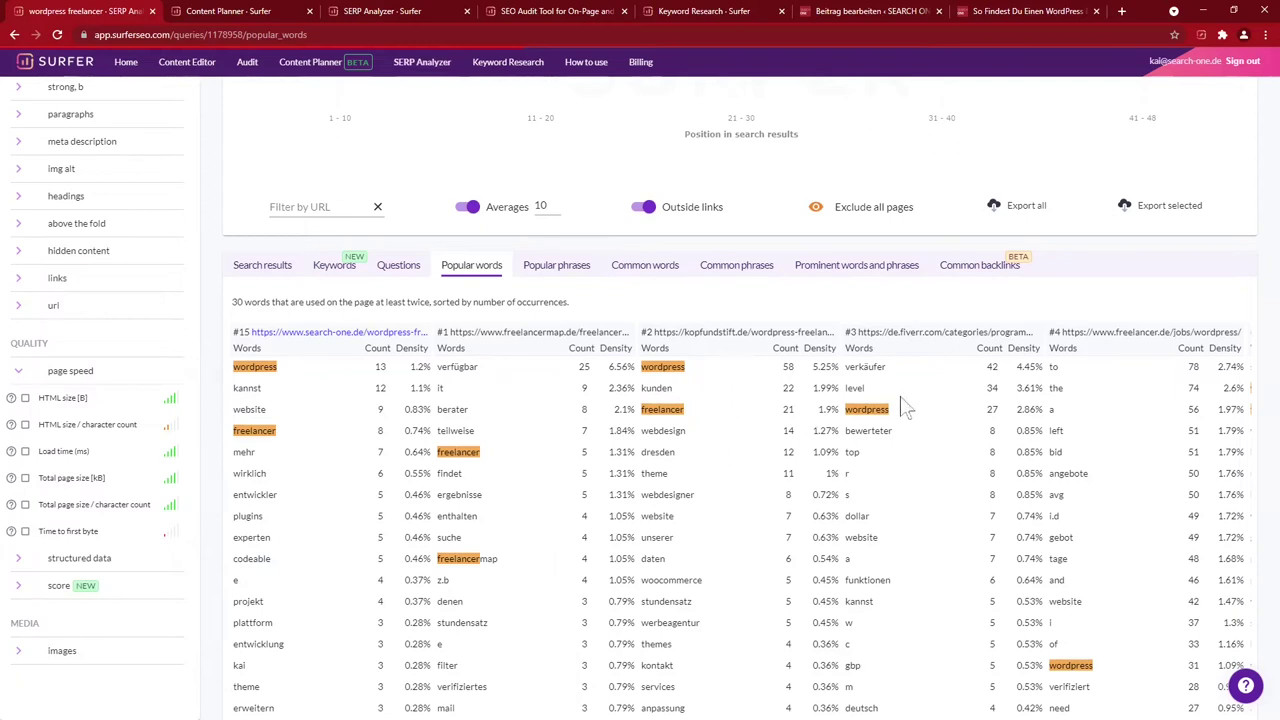
scroll(905, 578, "down", 4)
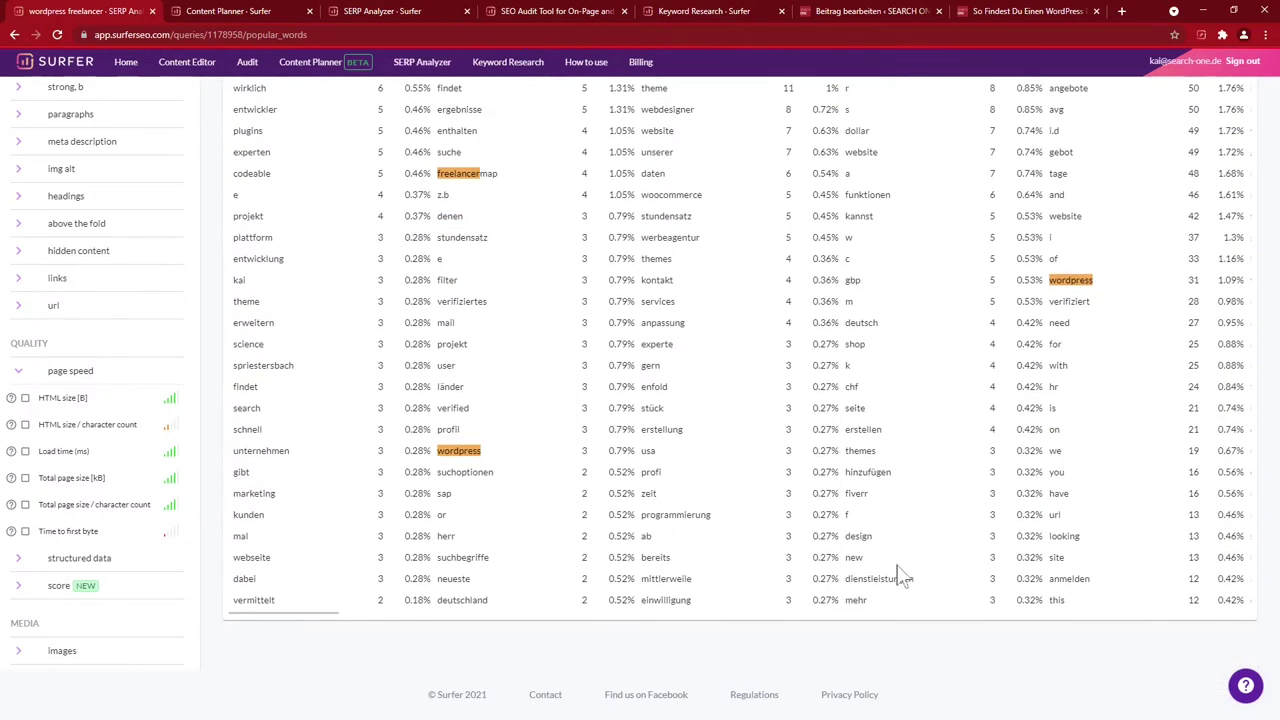
scroll(905, 578, "up", 4)
Examine the popular phrases with their counts and densities on the compared page and its competitors
left_click(556, 218)
scroll(586, 371, "up", 3)
scroll(583, 441, "down", 5)
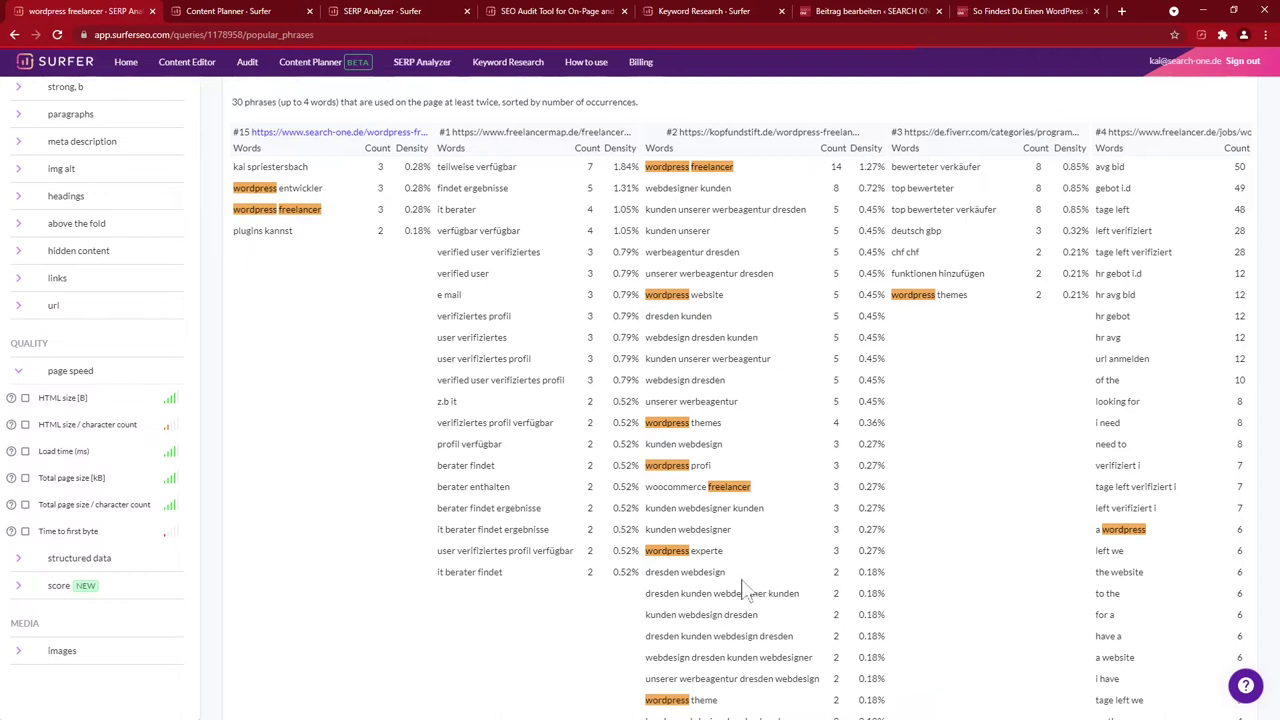
scroll(745, 580, "up", 5)
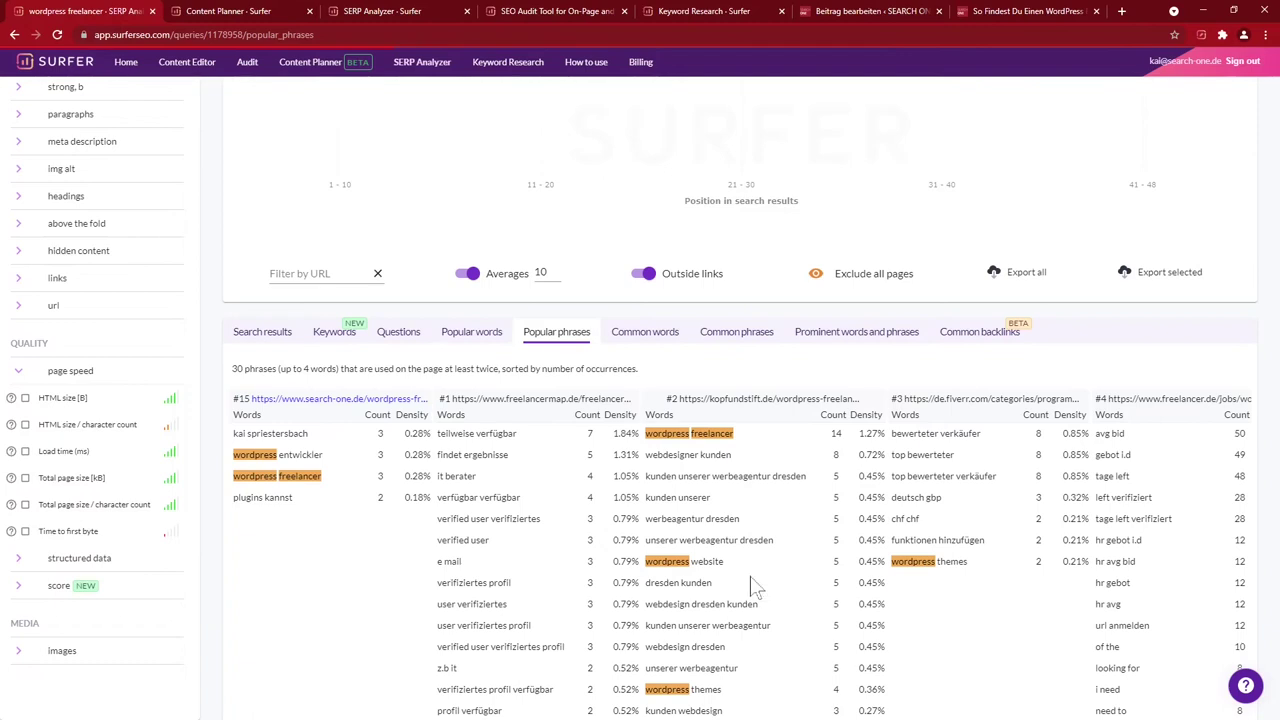
Review the common words and the common phrases shared among the top 10 pages
left_click(648, 535)
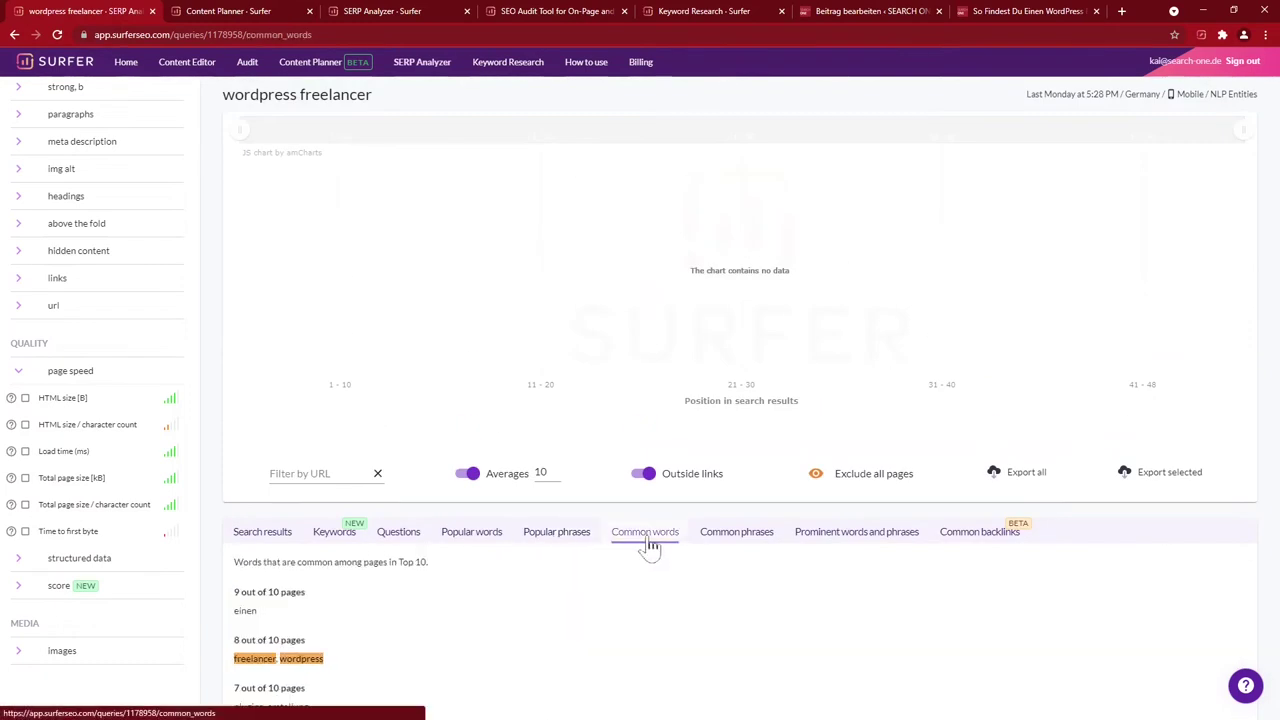
scroll(503, 560, "down", 3)
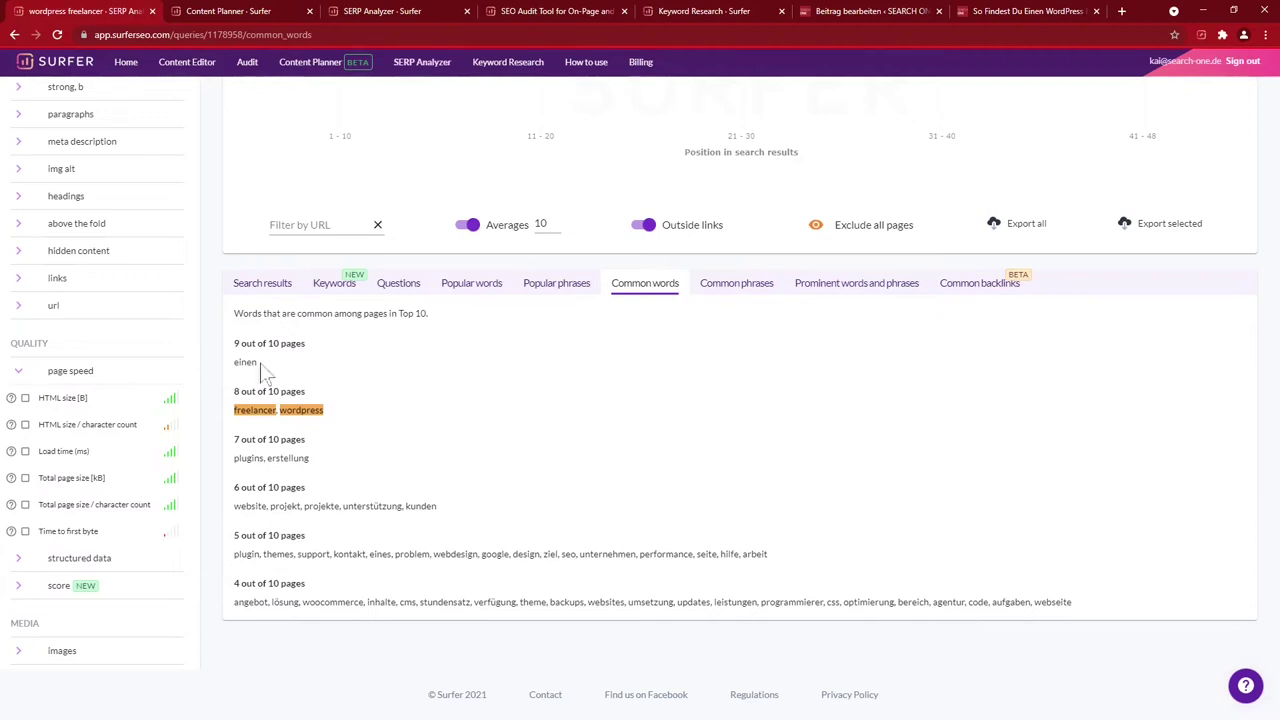
left_click(737, 290)
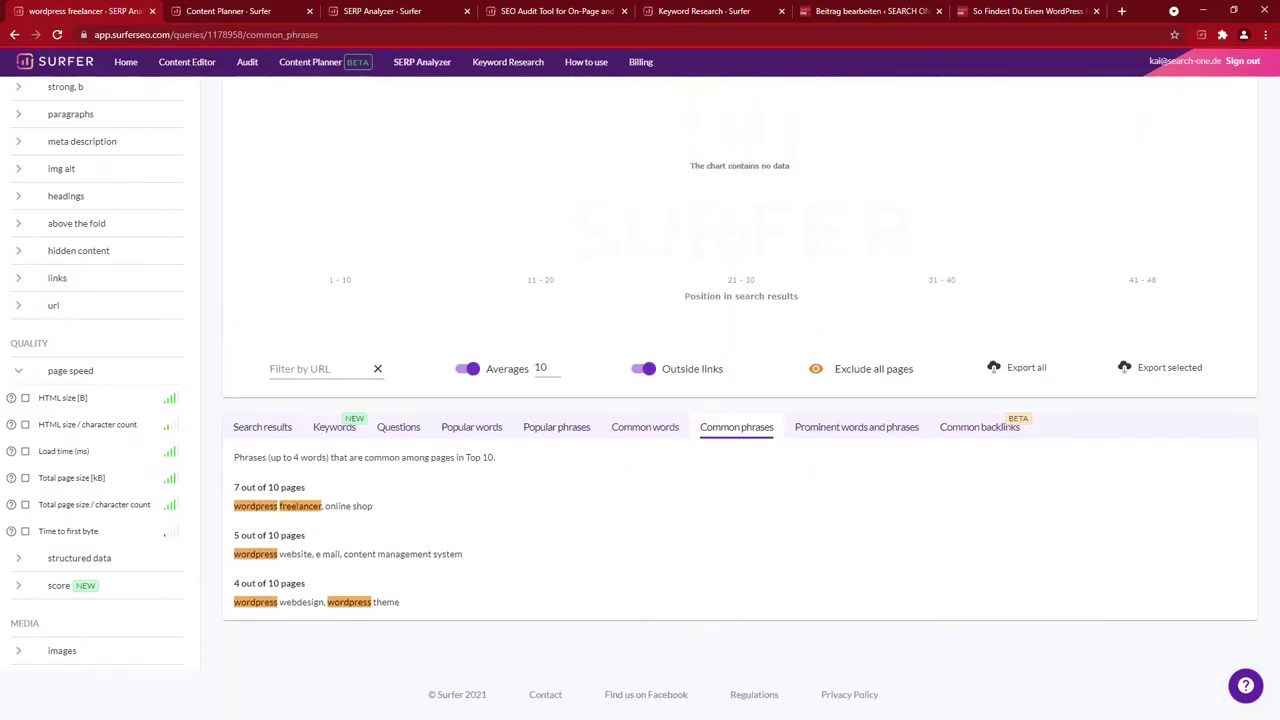
Review the prominent words and phrases, switching between the two lists and ending on phrases with their page frequency and density
left_click(838, 440)
left_click(288, 544)
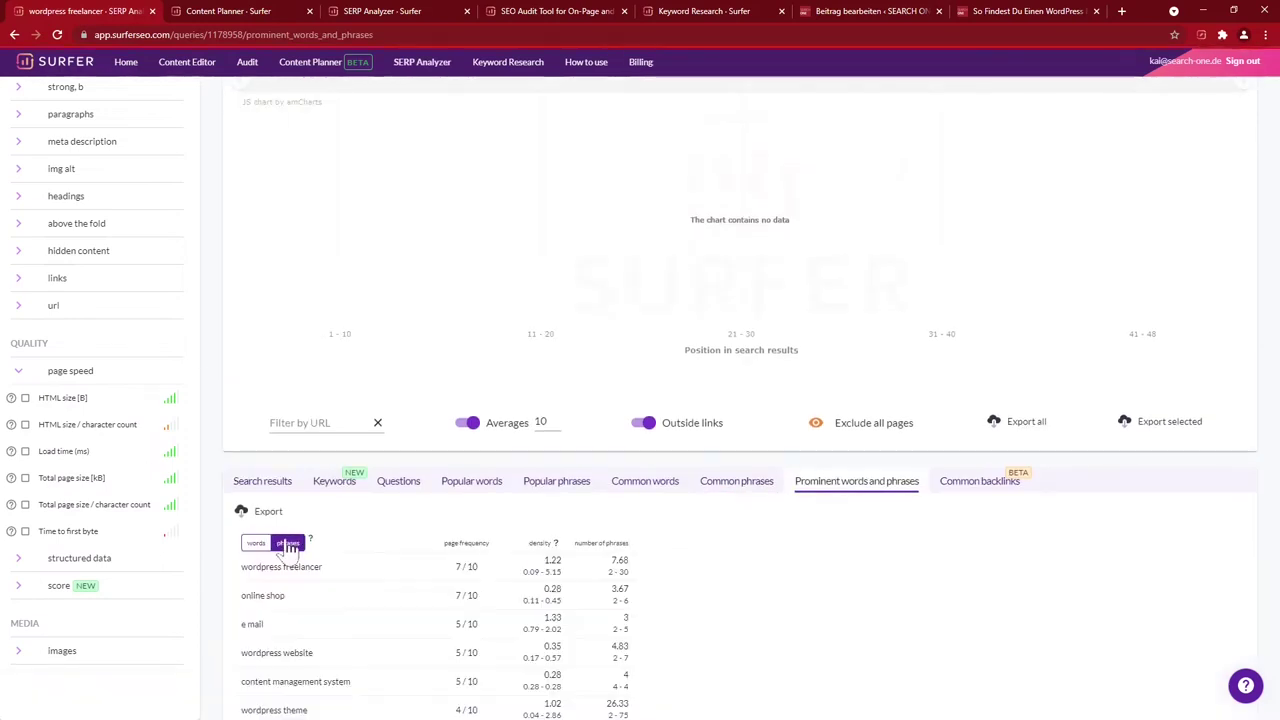
left_click(254, 545)
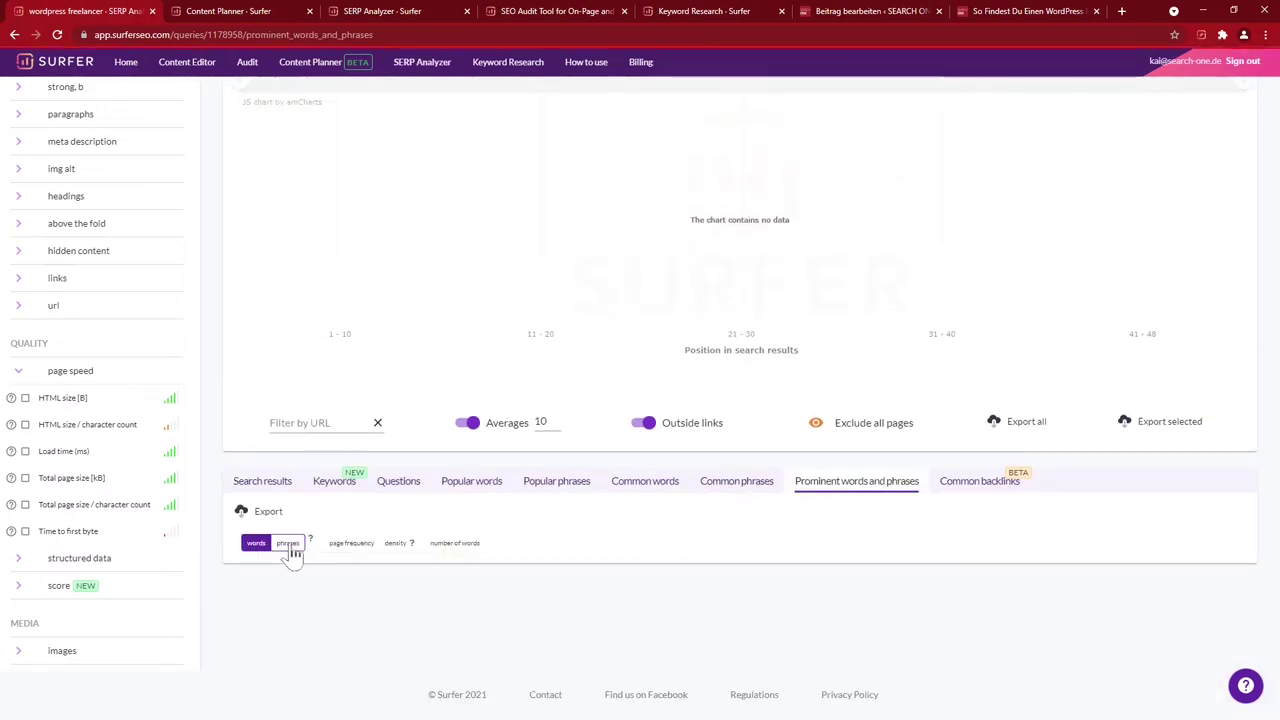
left_click(289, 545)
scroll(640, 590, "down", 3)
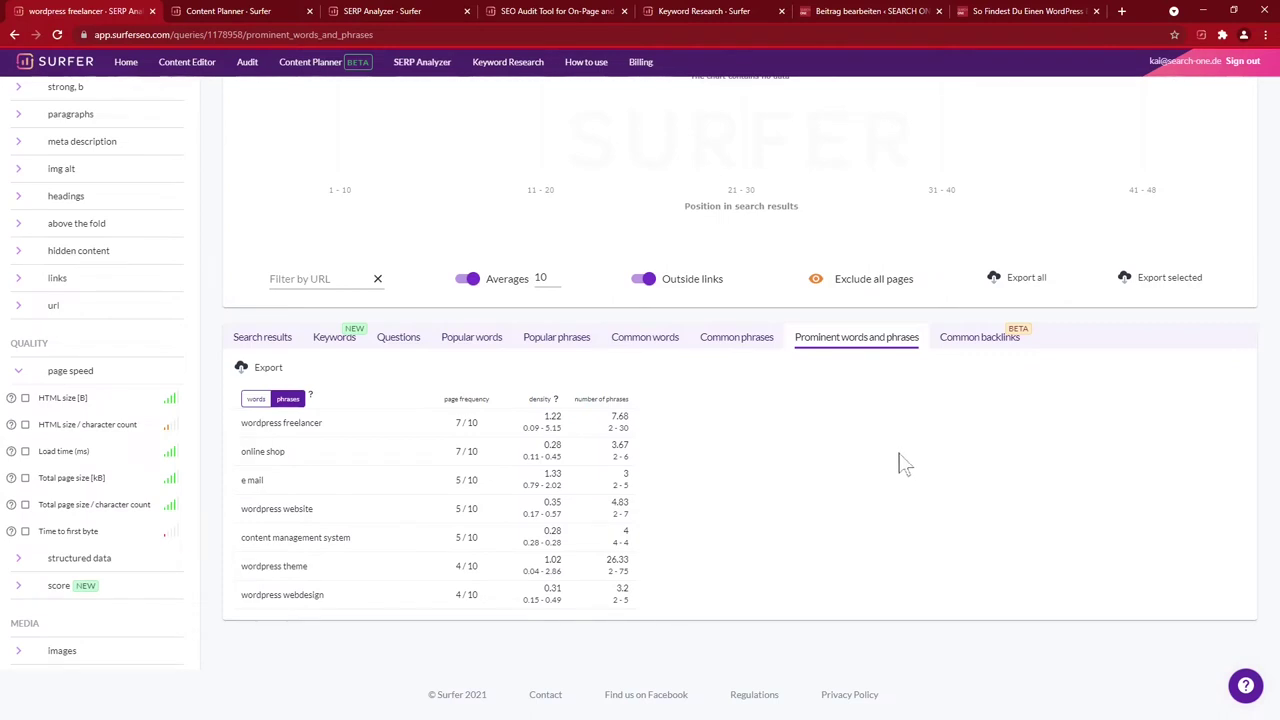
Browse the common backlinks list of referring domains for the top 20 pages and return to its beginning
left_click(975, 338)
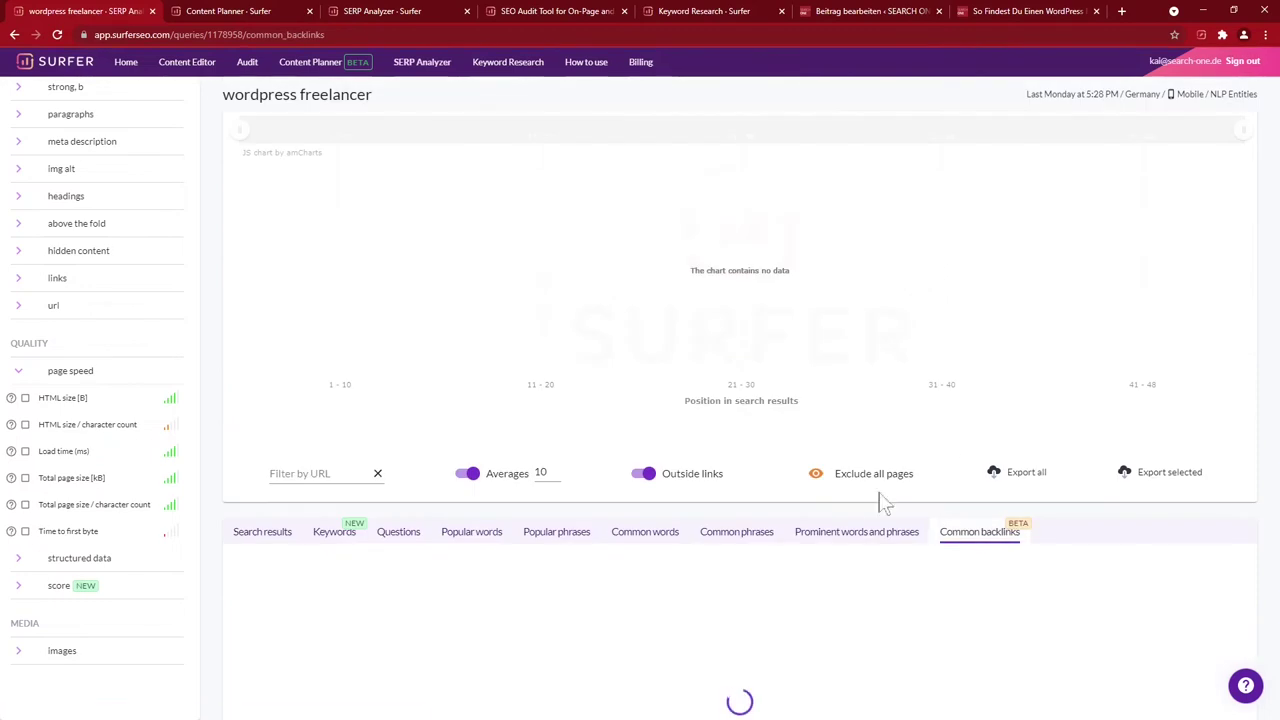
scroll(860, 510, "down", 3)
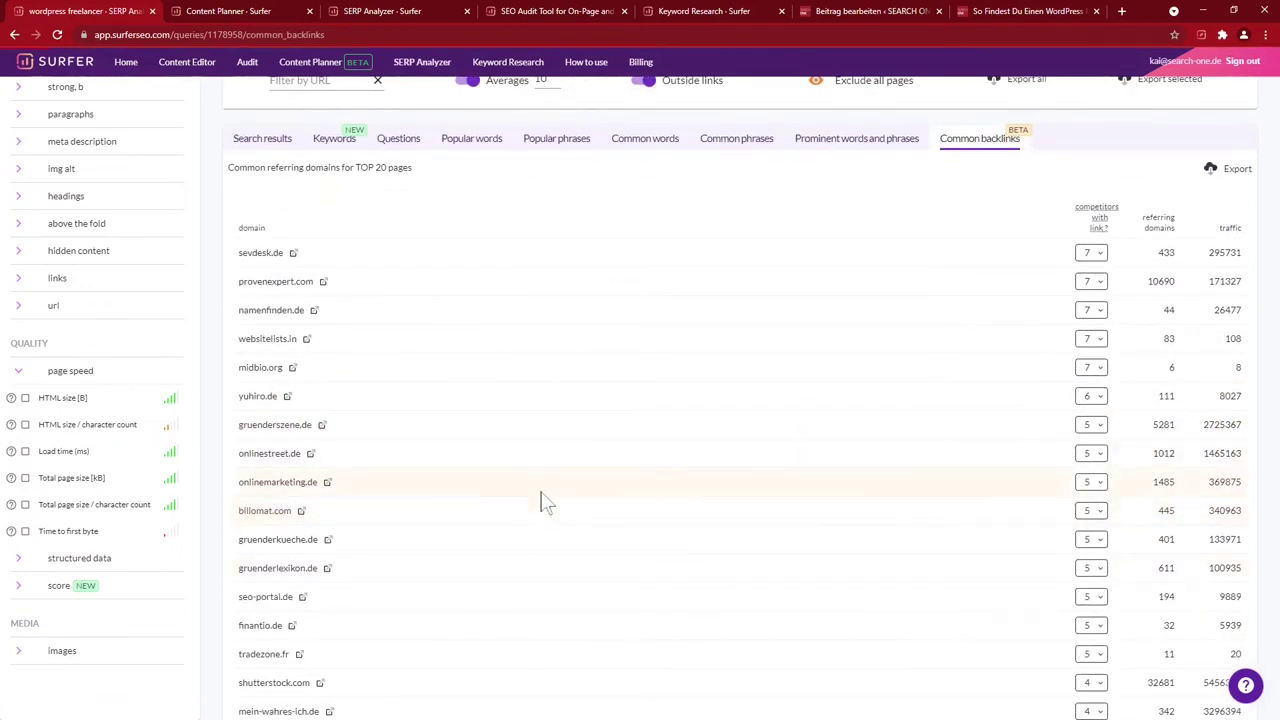
scroll(550, 495, "down", 1)
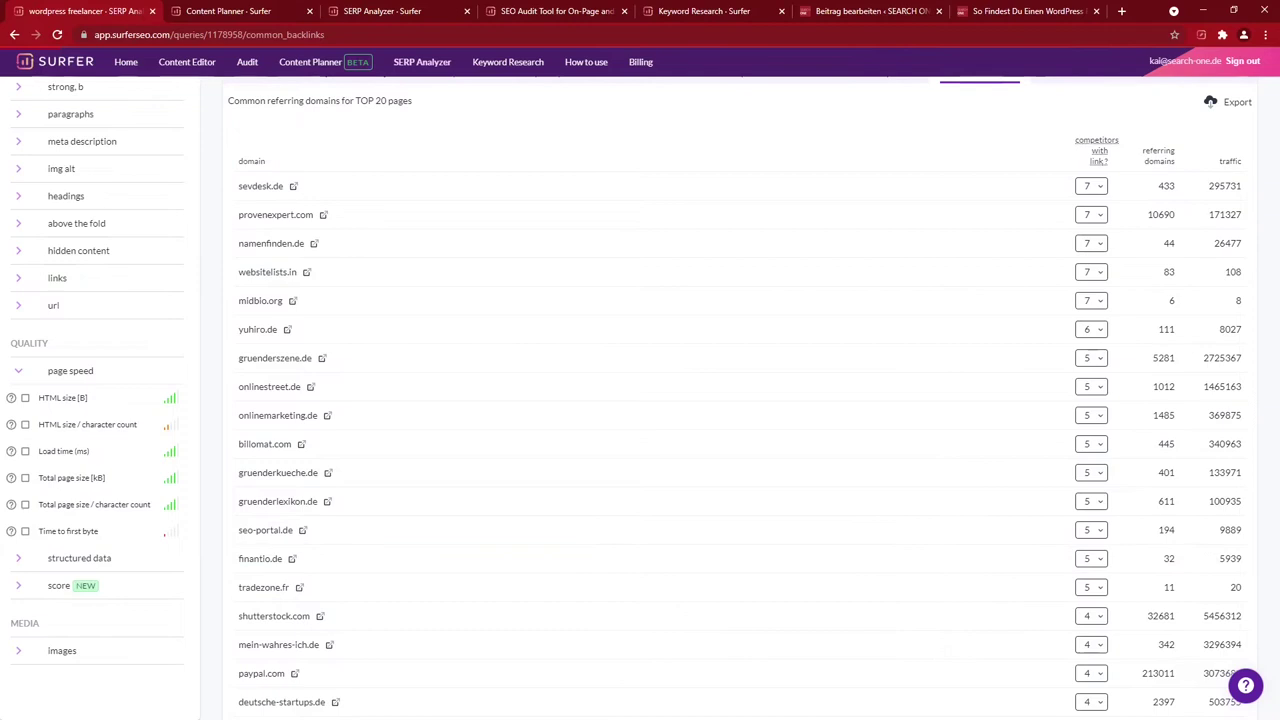
scroll(484, 572, "down", 1)
scroll(486, 565, "down", 10)
scroll(500, 537, "down", 15)
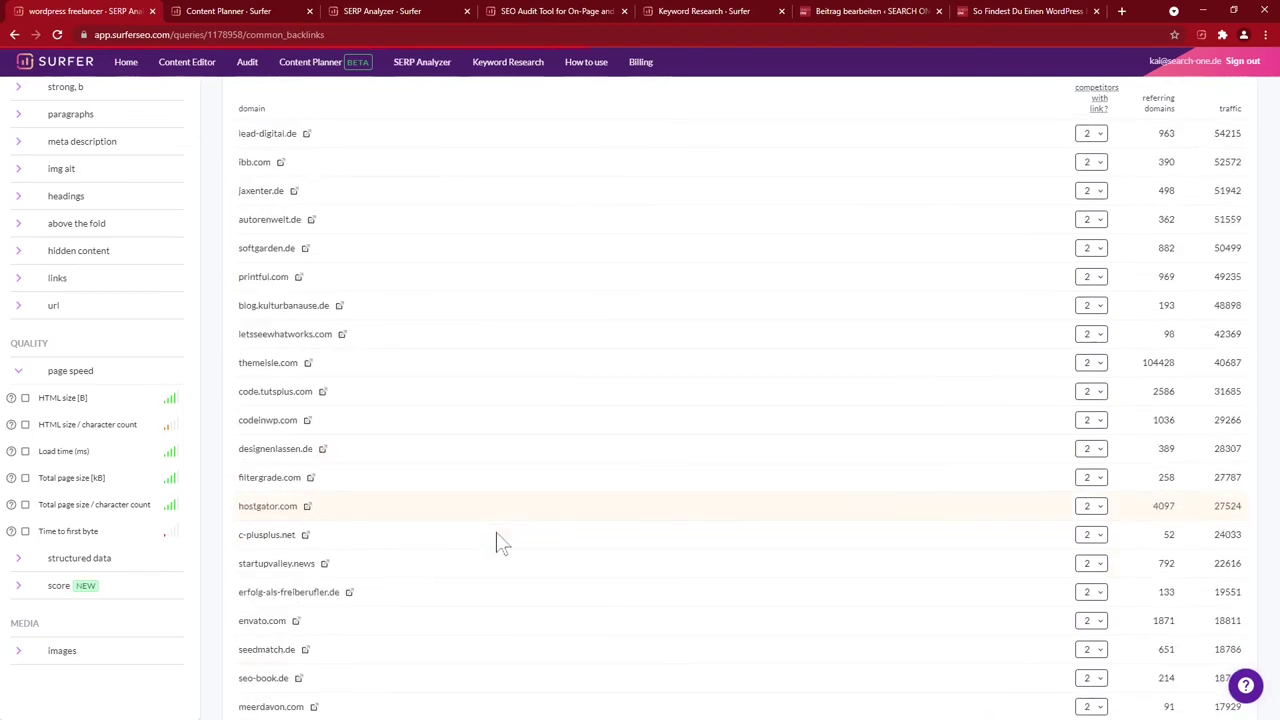
scroll(500, 541, "down", 10)
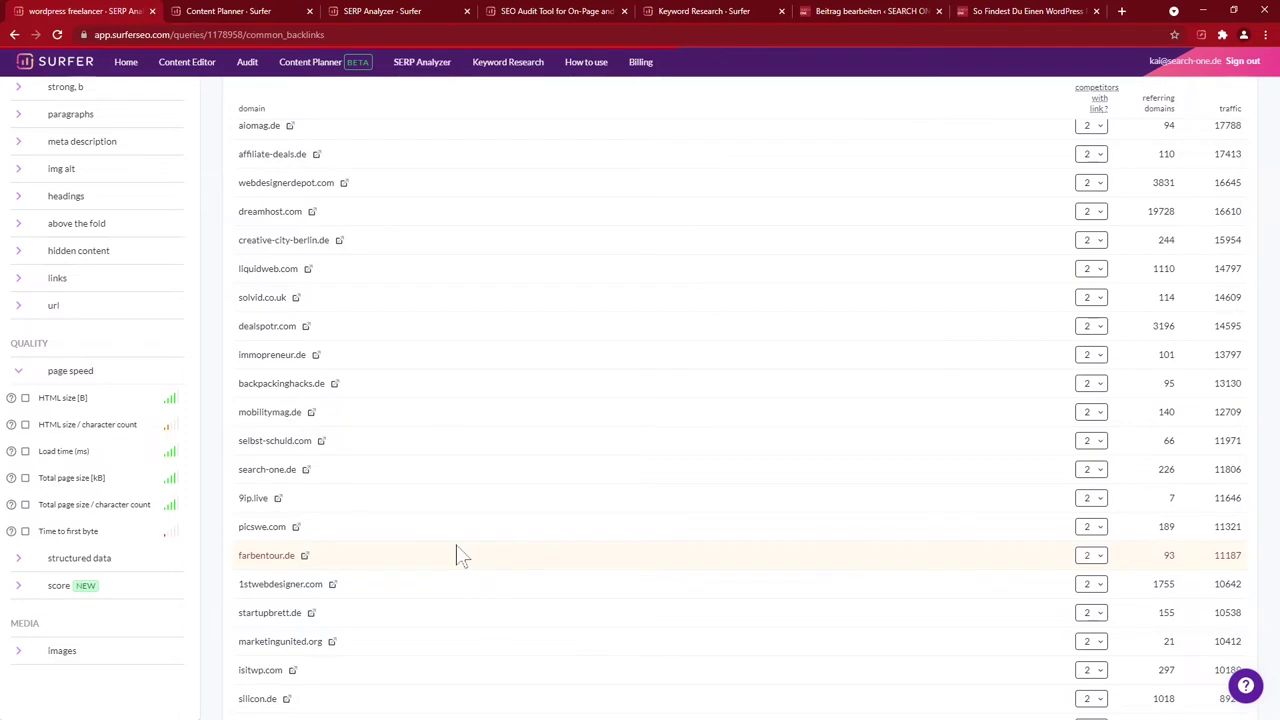
scroll(458, 566, "down", 1)
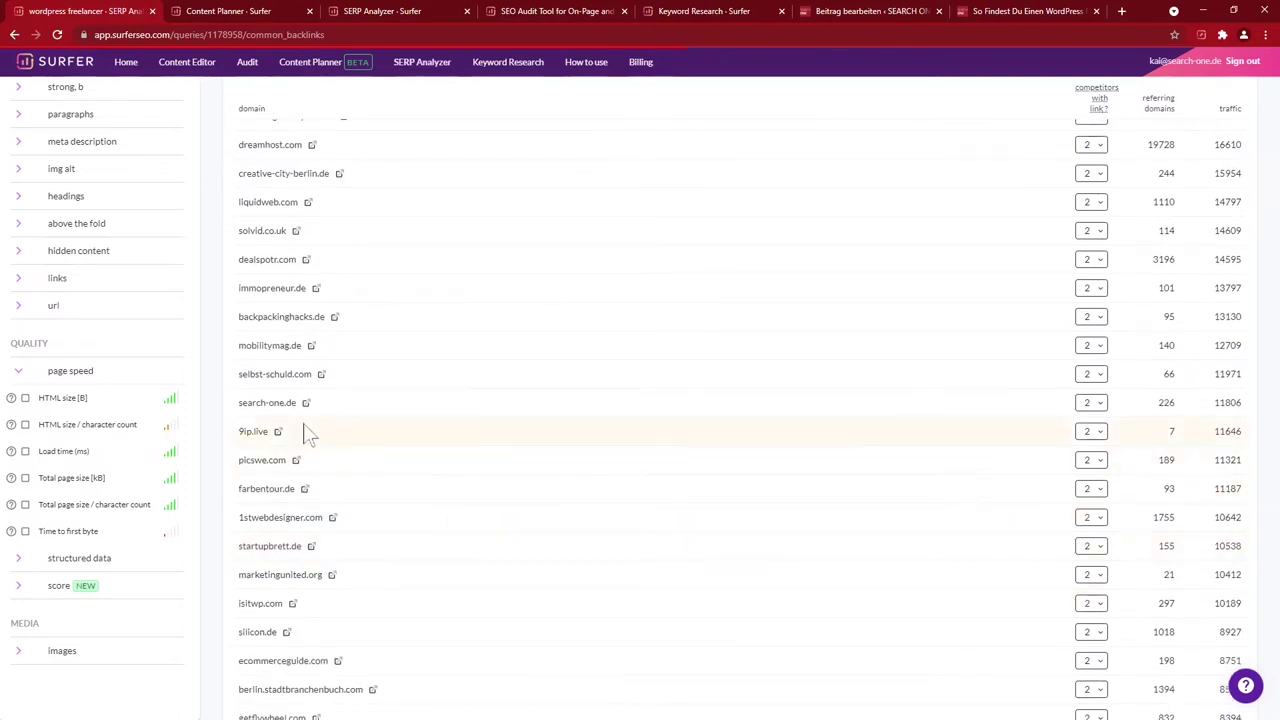
left_click_drag(1275, 410, 1274, 95)
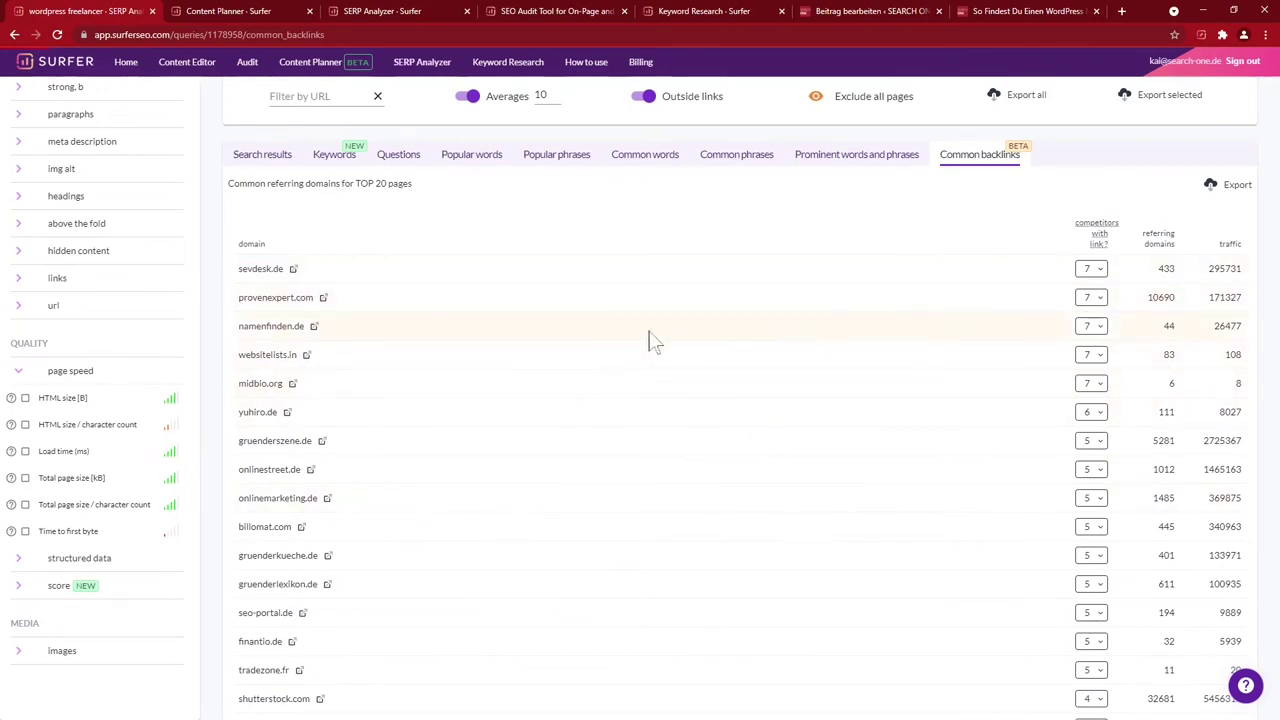
Expand sevdesk.de to examine its subpages linking to competitors, and collapse the domain again
left_click(1100, 272)
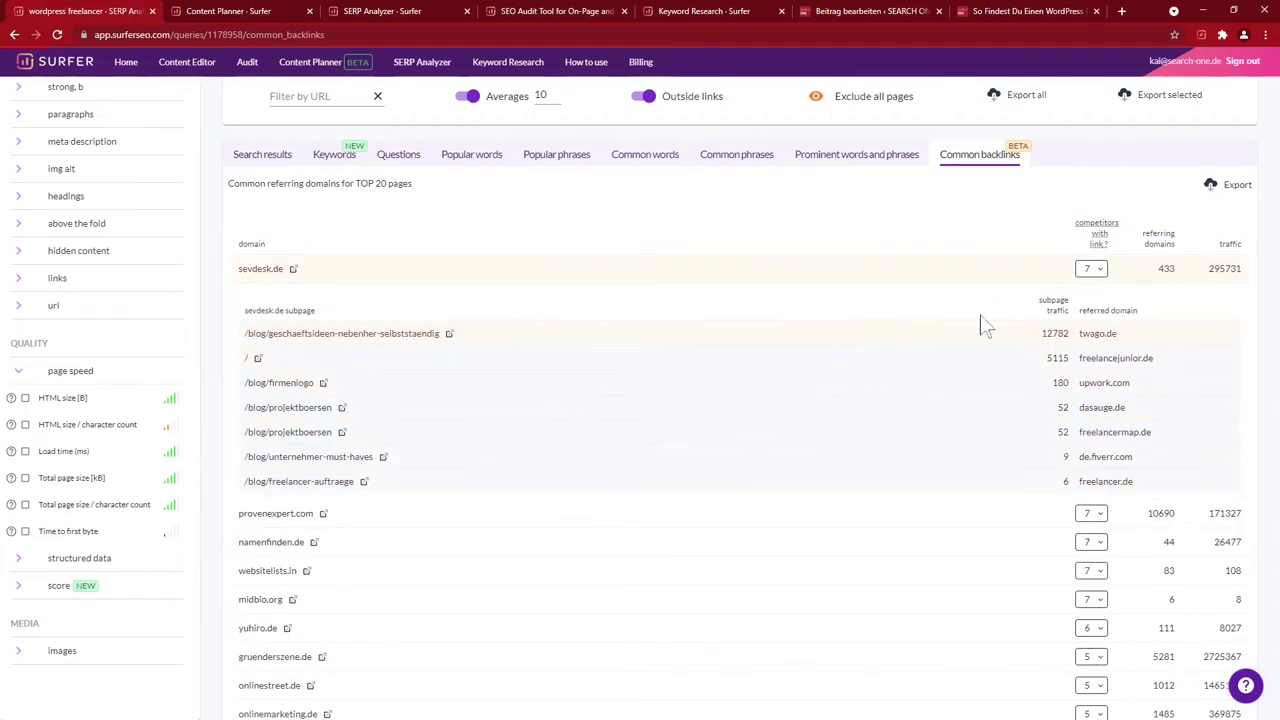
left_click(1098, 269)
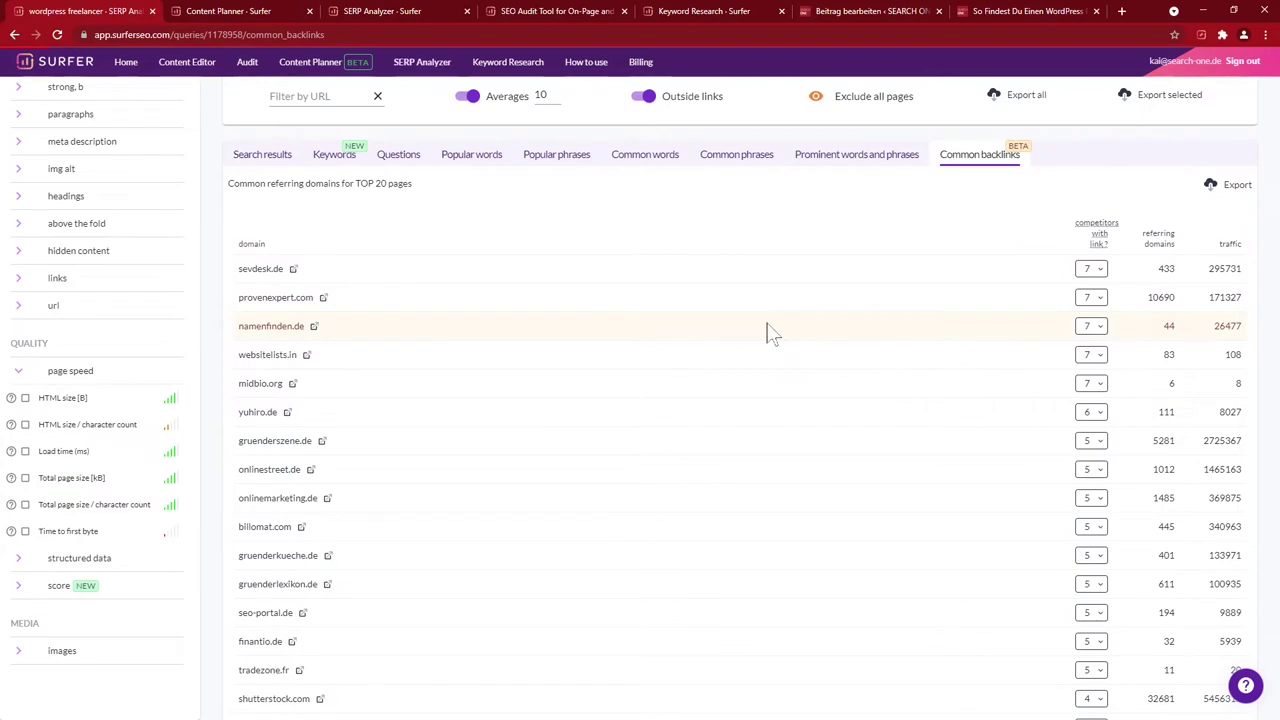
scroll(717, 463, "up", 4)
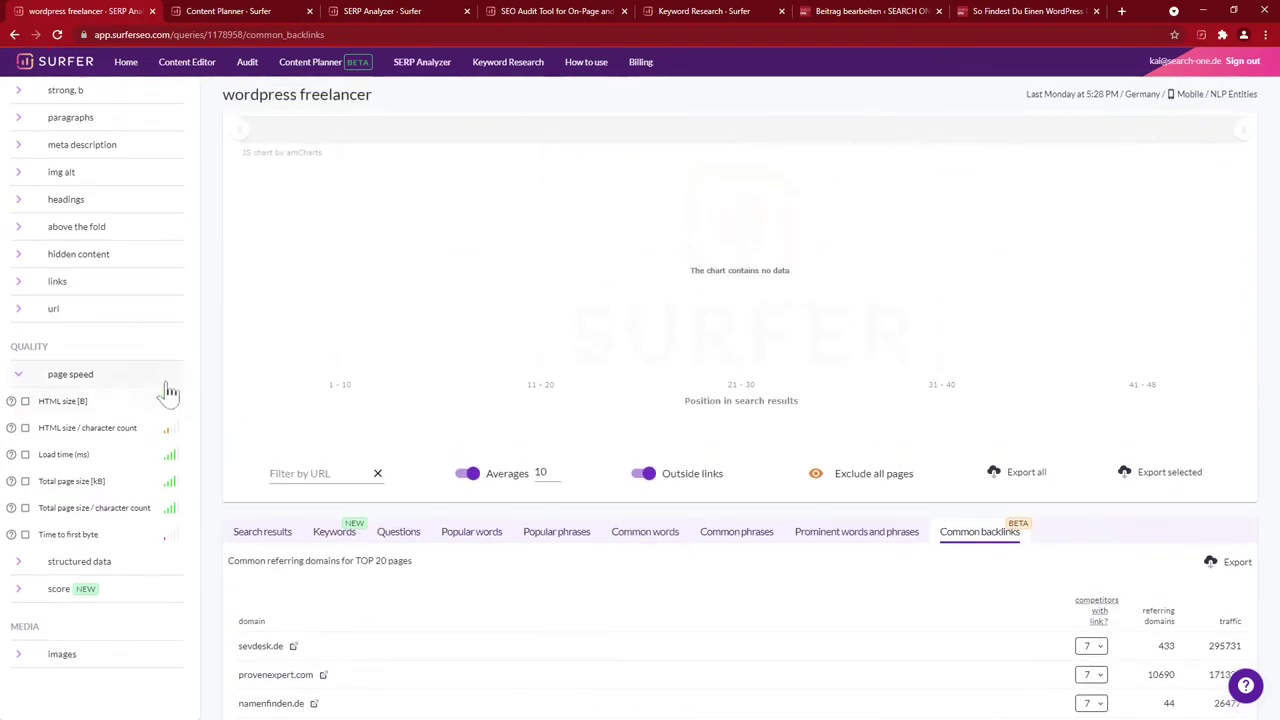
scroll(165, 392, "up", 3)
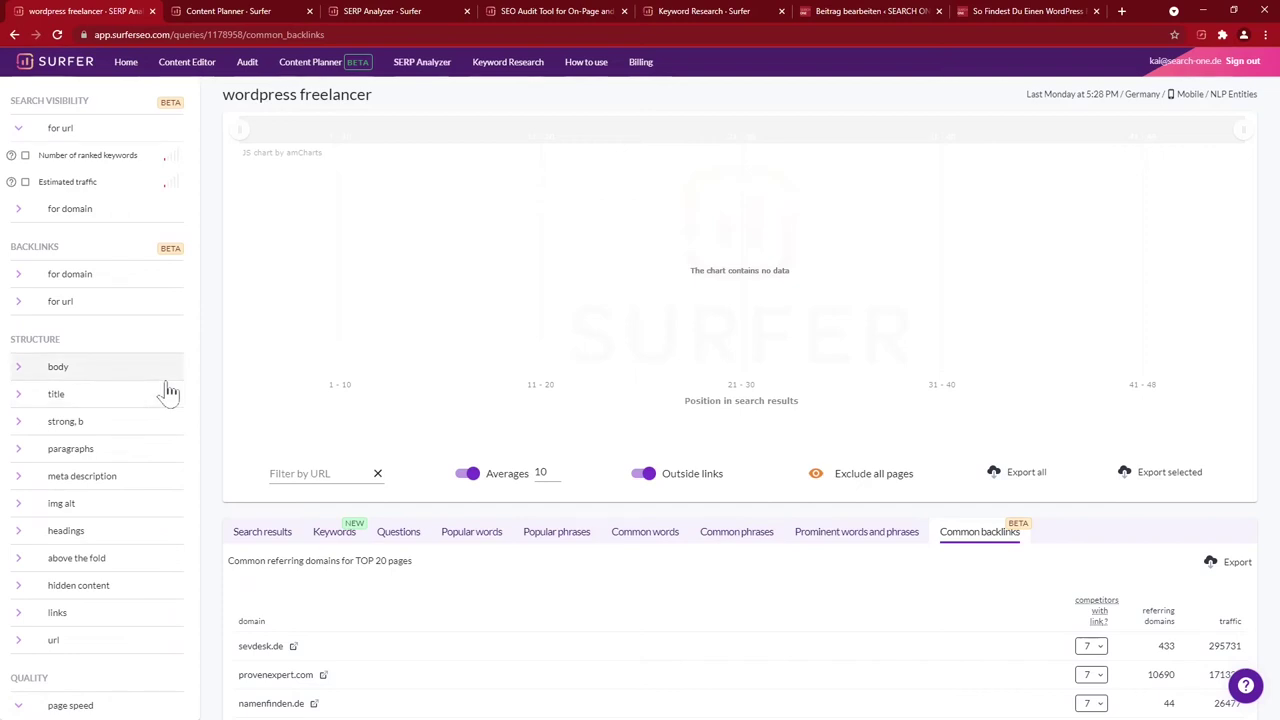
Return to the dashboard, open the wordpress freelancer query in Content Planner, and look through its topic clusters
key("alt+Left")
scroll(307, 643, "down", 5)
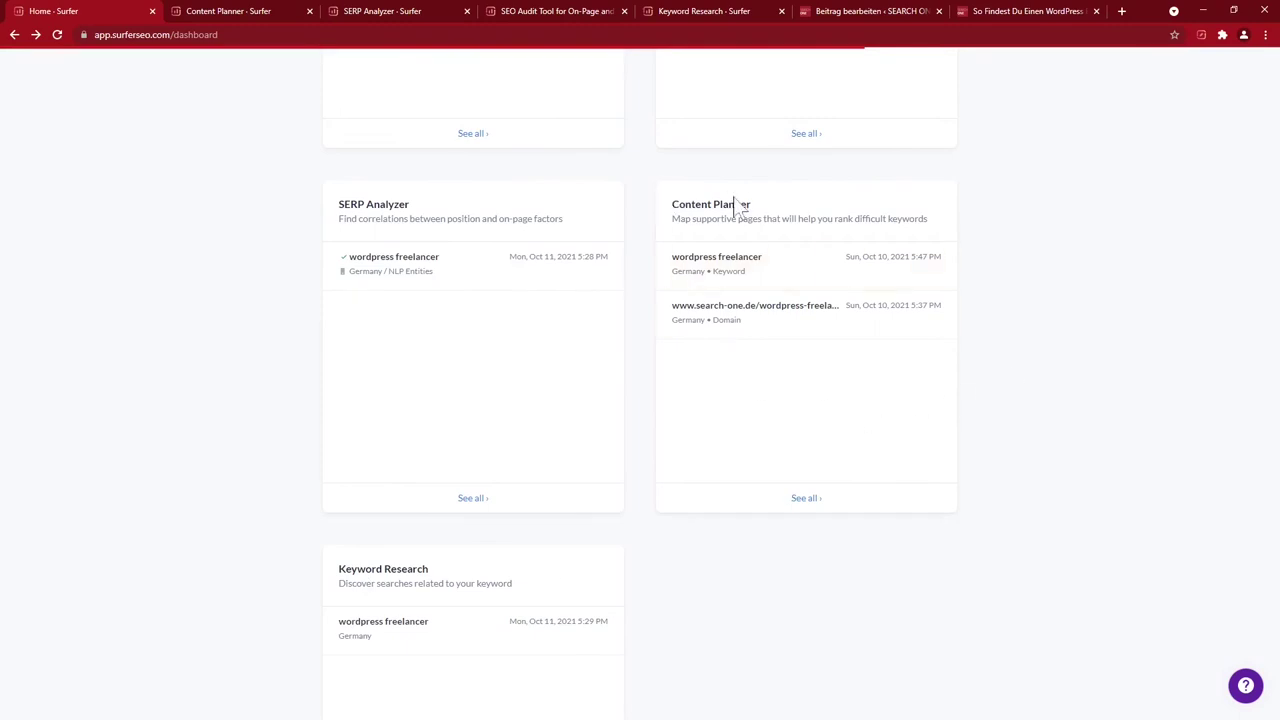
left_click(750, 266)
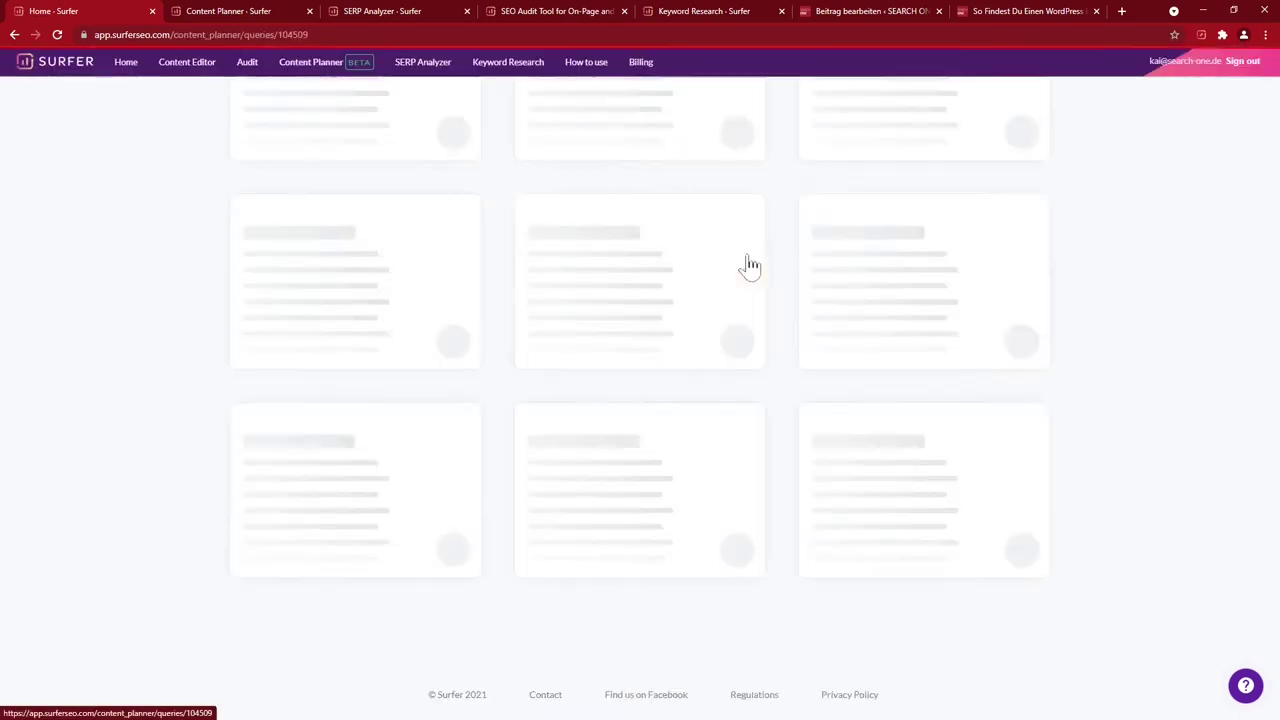
scroll(752, 264, "up", 5)
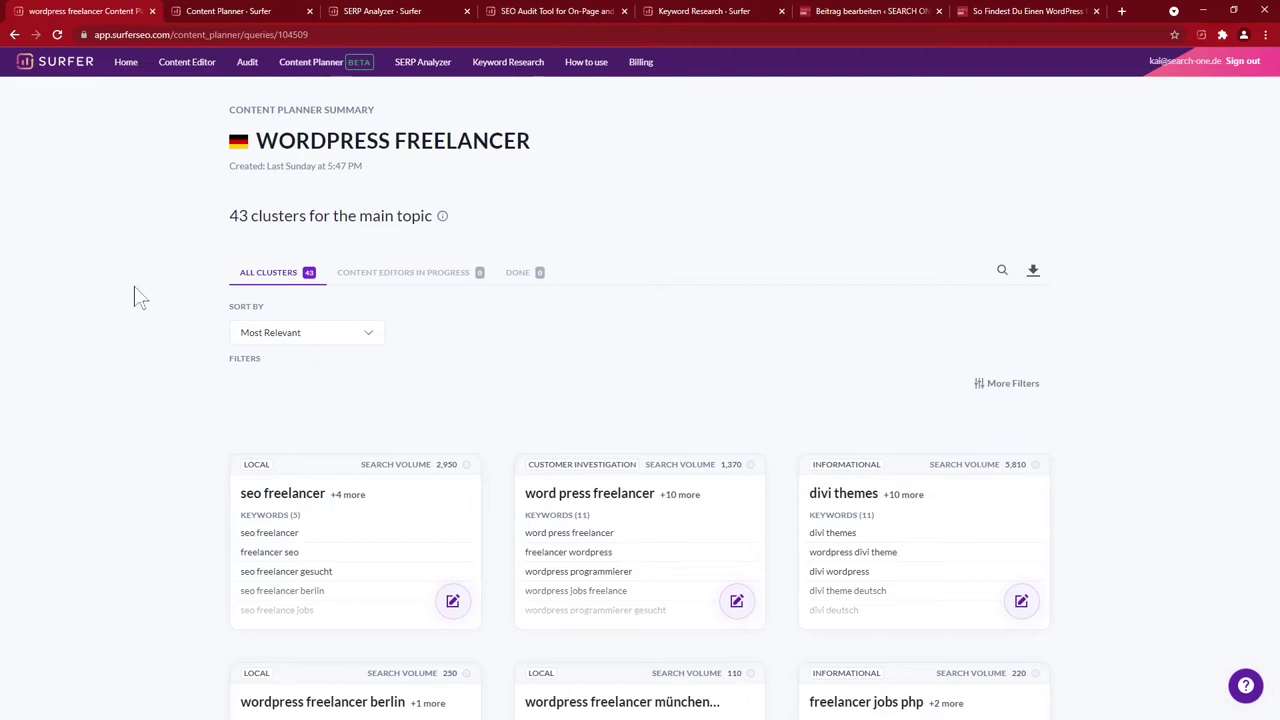
scroll(126, 423, "down", 3)
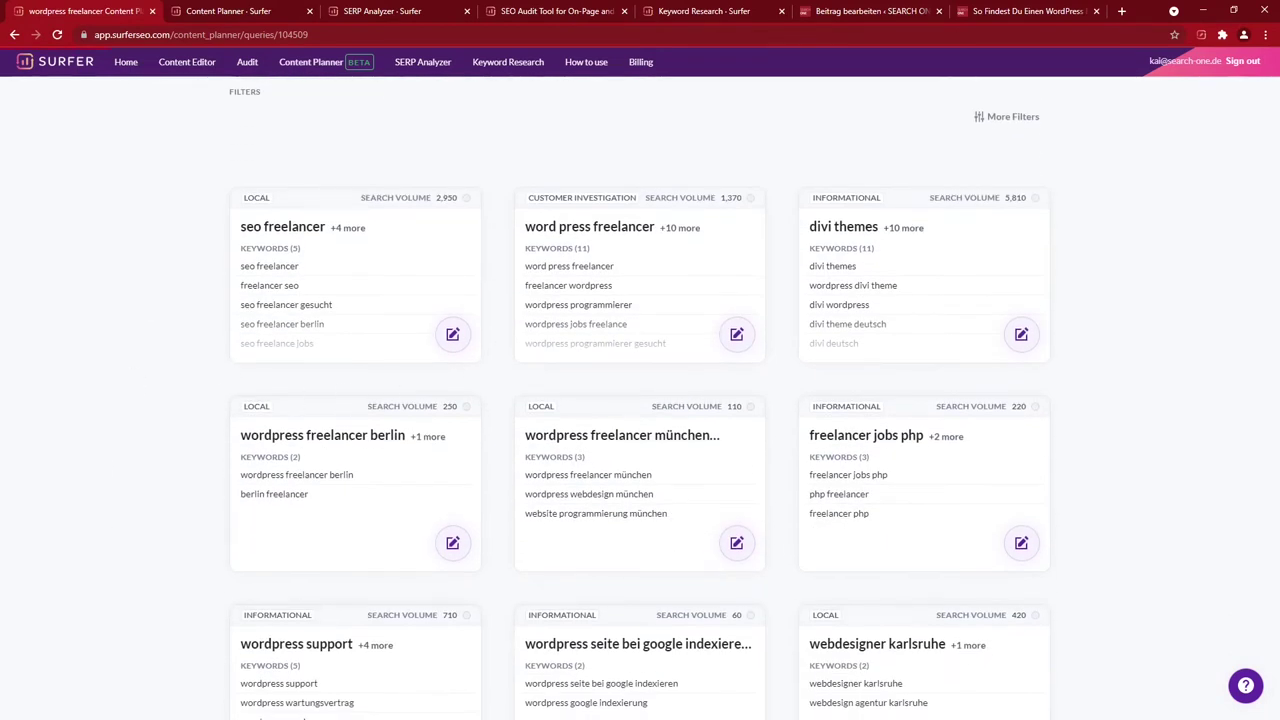
scroll(1123, 420, "down", 2)
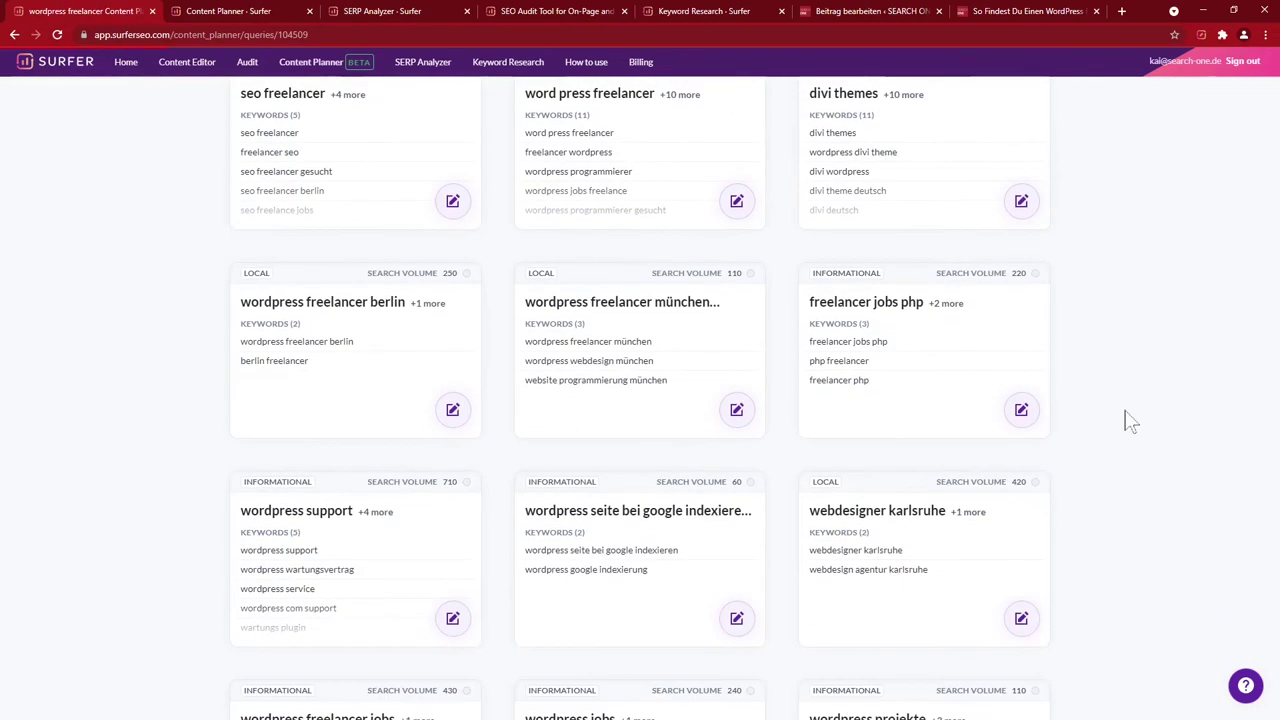
scroll(1071, 400, "down", 2)
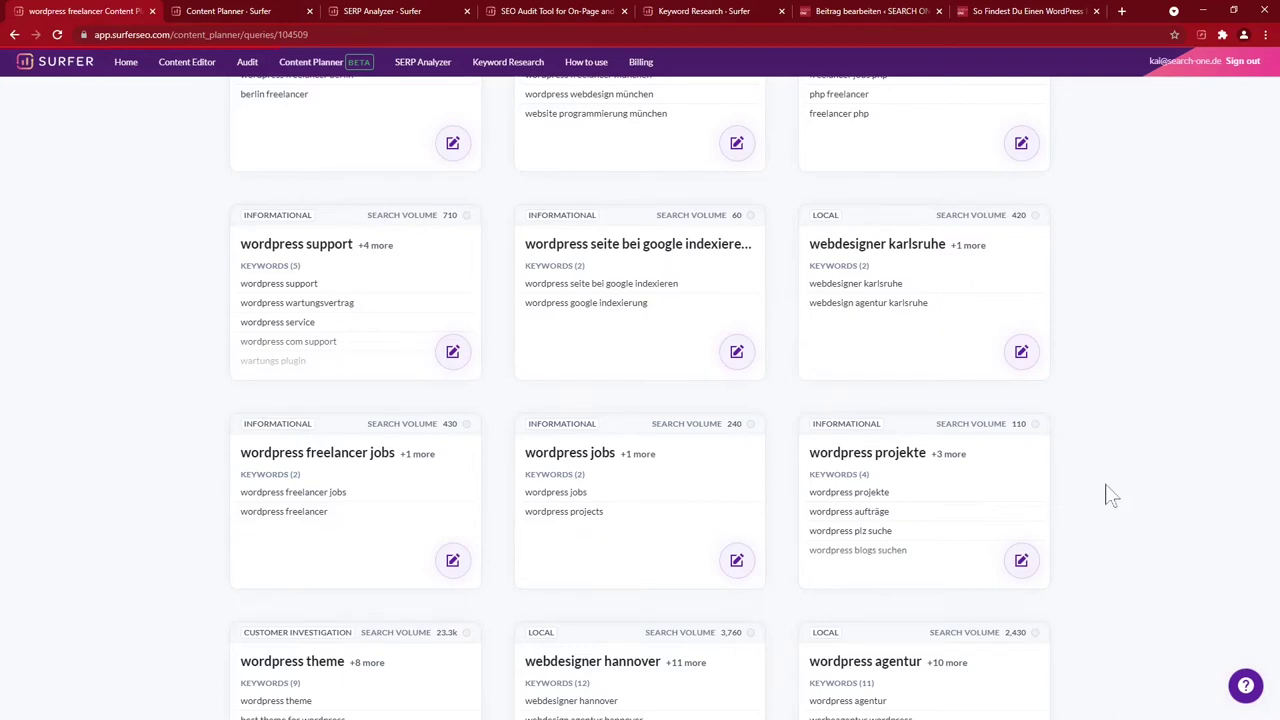
scroll(502, 394, "down", 5)
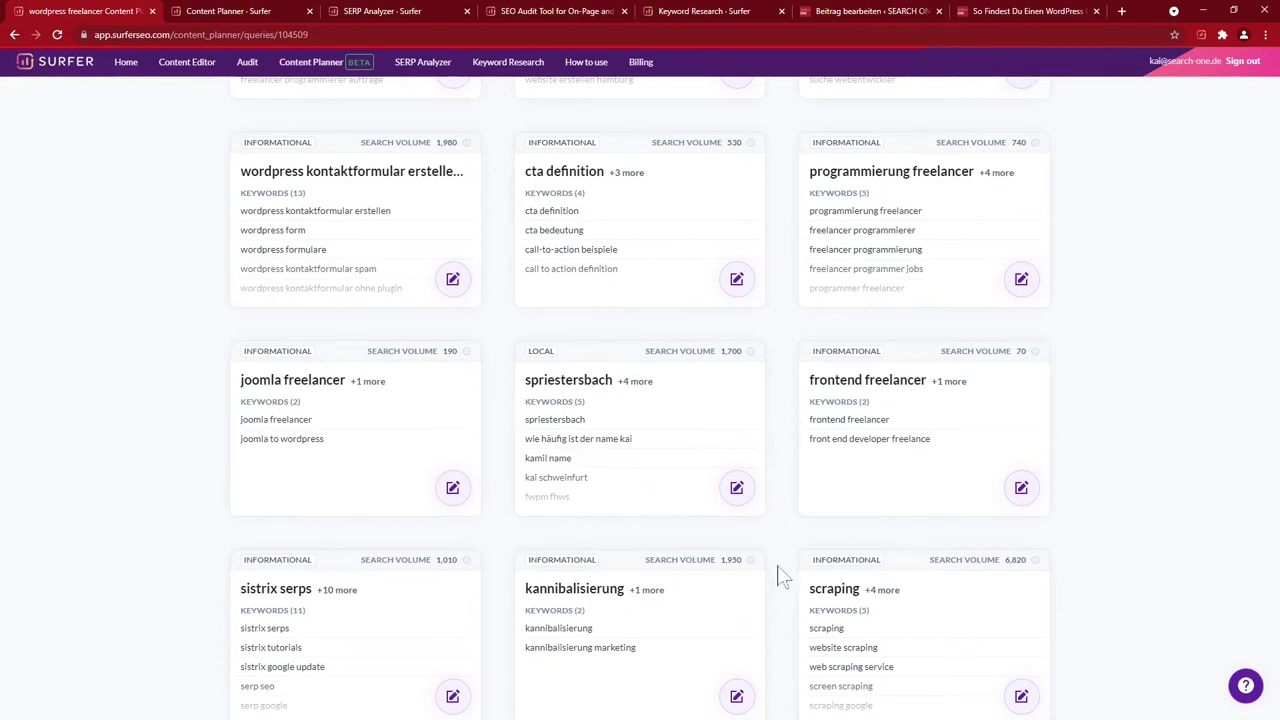
Inspect the keywords of the local surname cluster and of the frontend freelancer cluster, closing each one's details
left_click(736, 487)
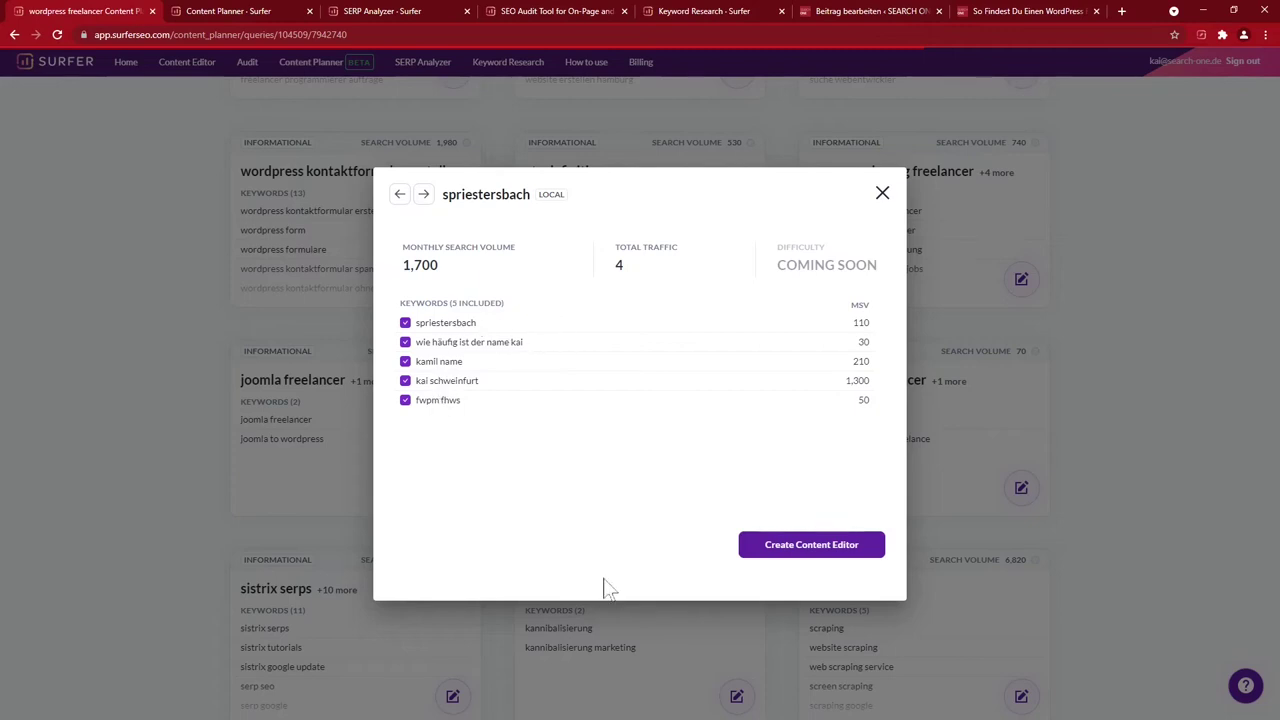
left_click(882, 193)
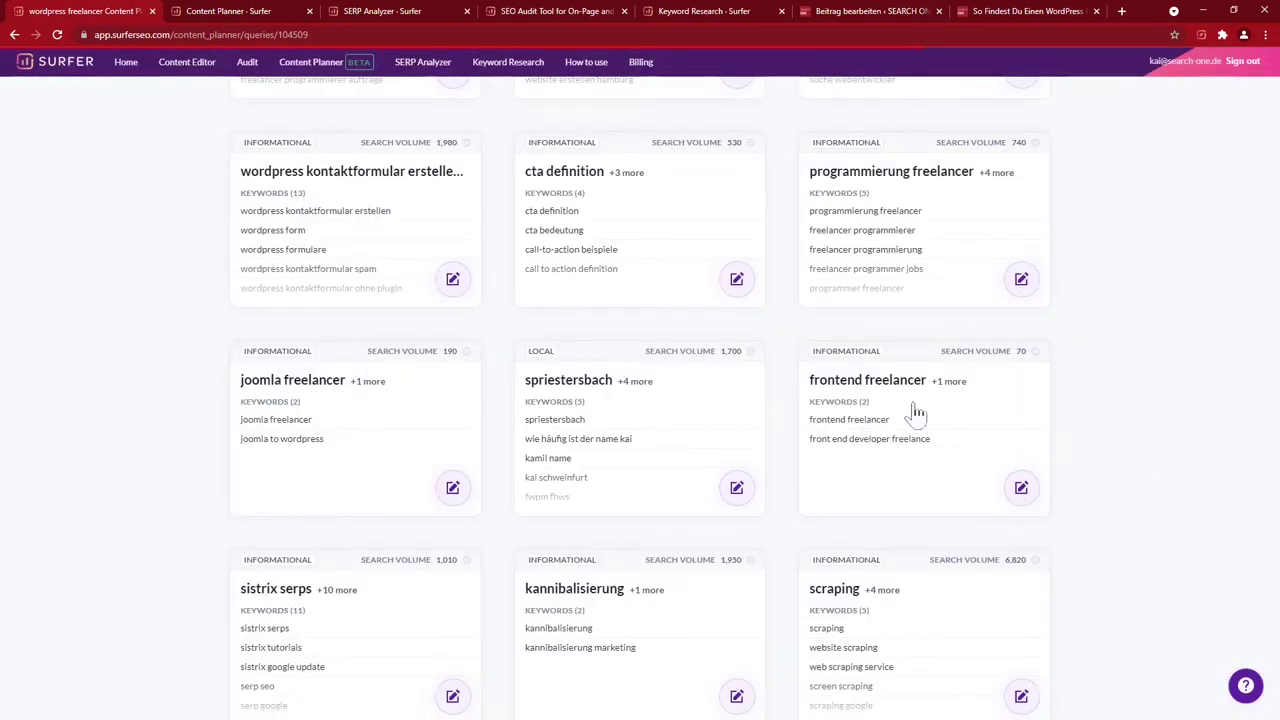
left_click(1005, 500)
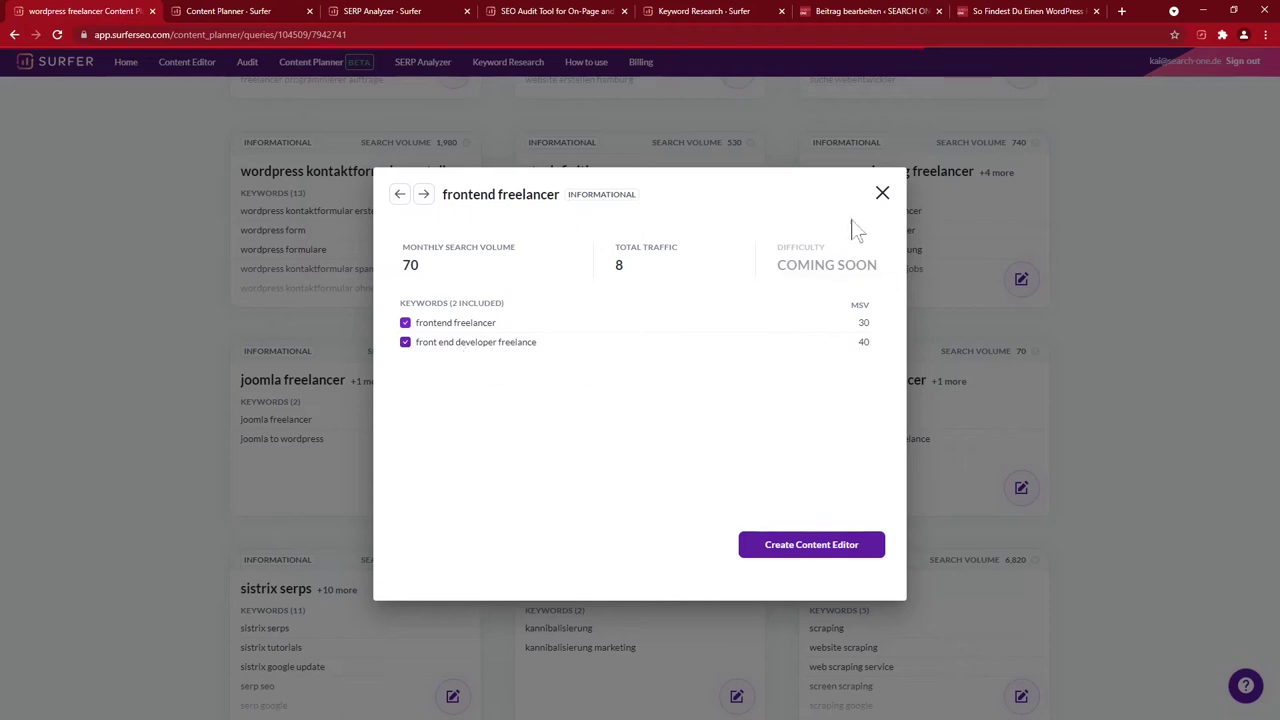
left_click(882, 194)
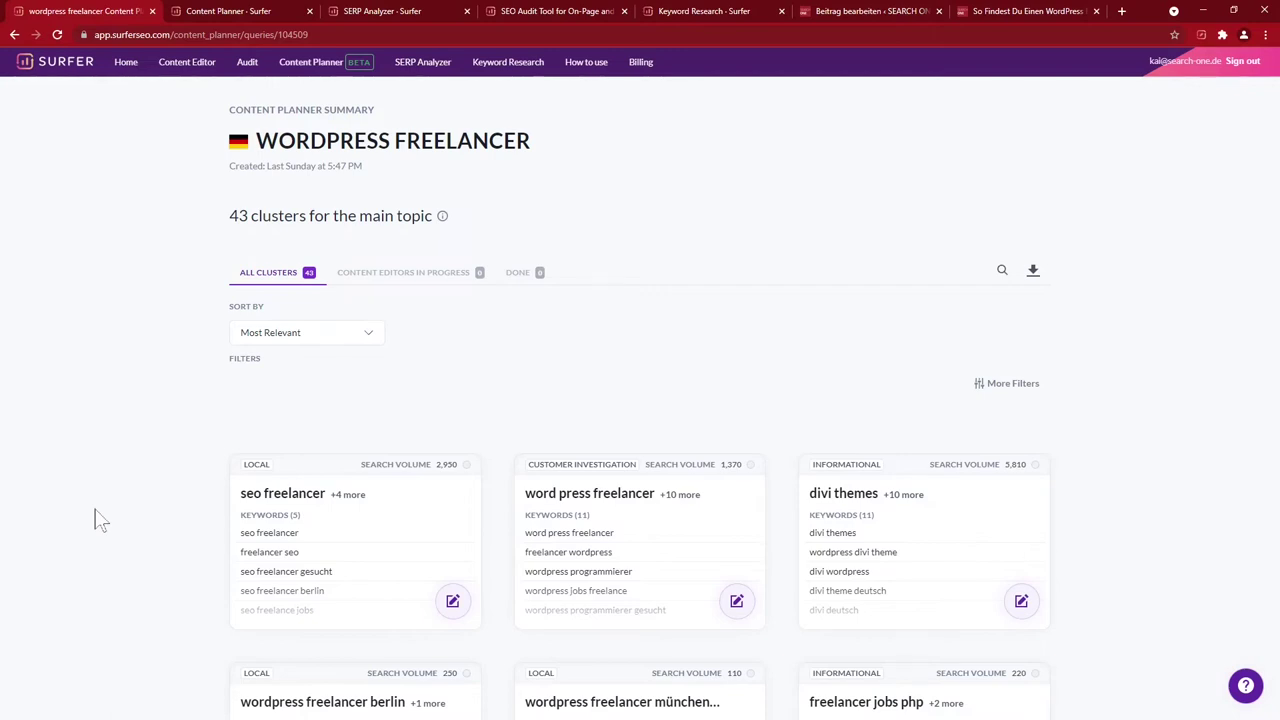
Return to the dashboard and open the wordpress freelancer query in the Keyword Research history
scroll(255, 505, "down", 9)
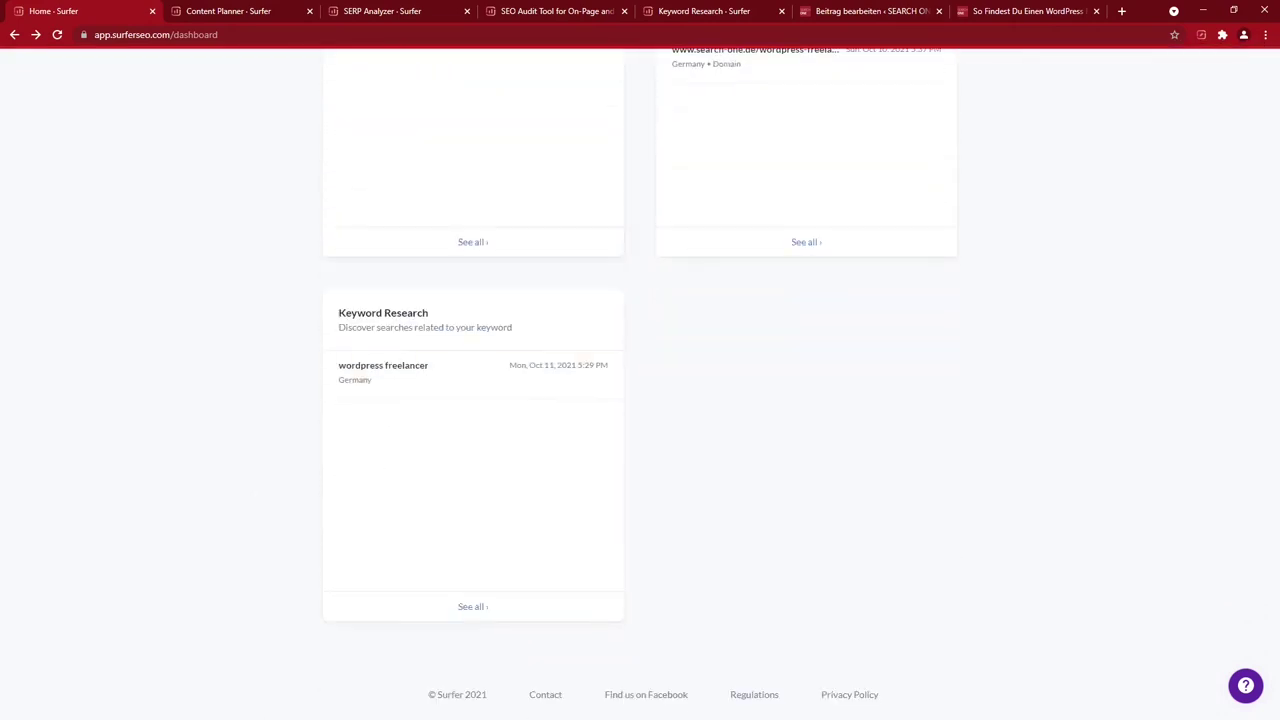
left_click(404, 398)
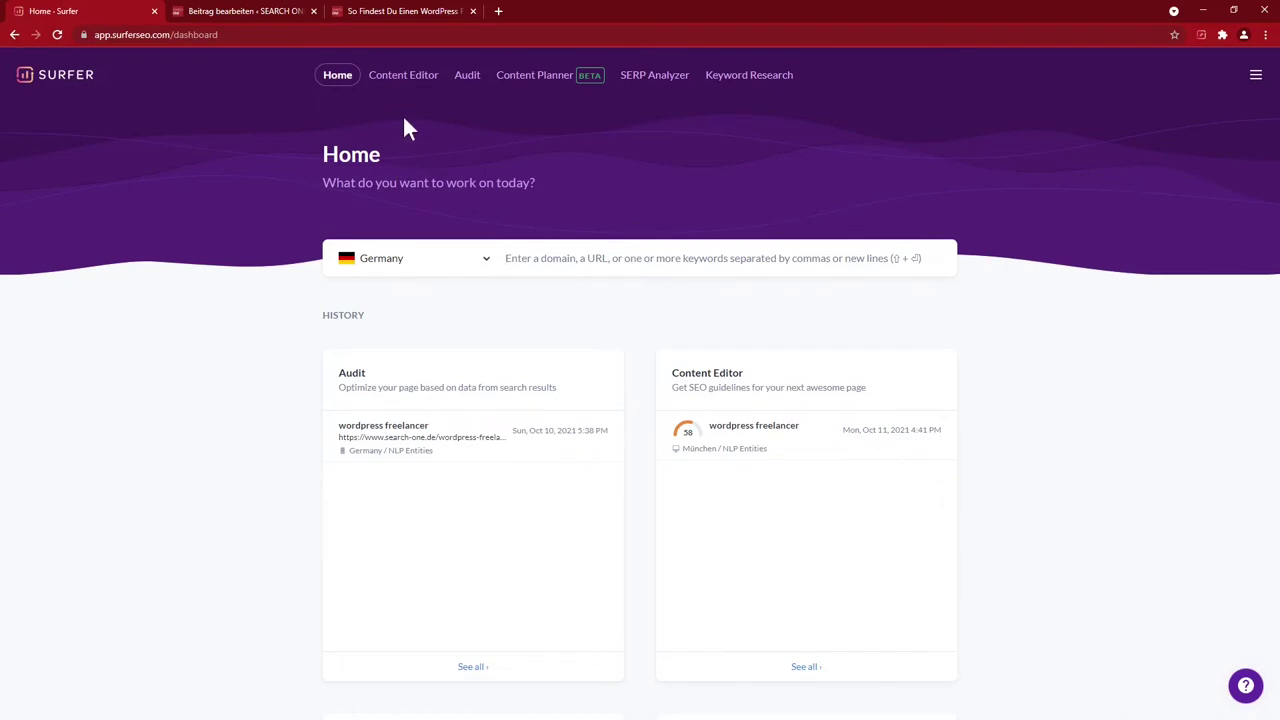
Look through the Content Editor, Audit, Content Planner, SERP Analyzer and Keyword Research sections, and return to the home overview
left_click(398, 80)
left_click(468, 80)
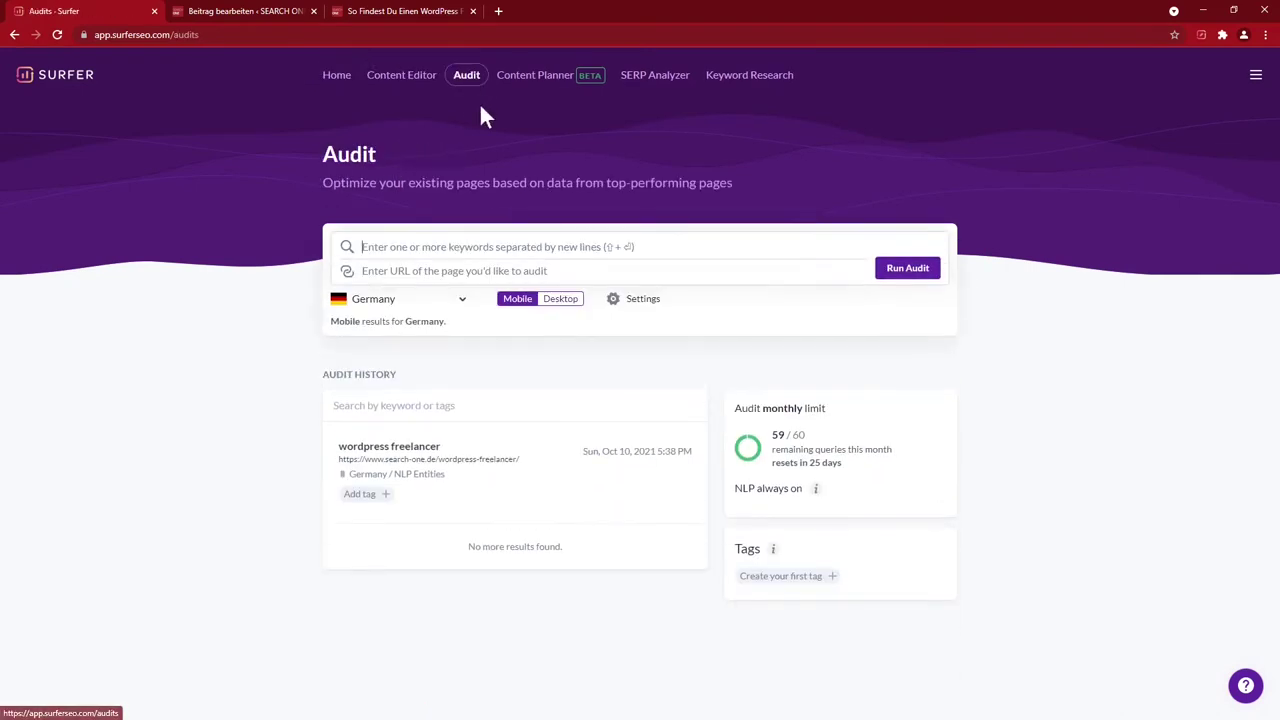
left_click(563, 84)
left_click(646, 86)
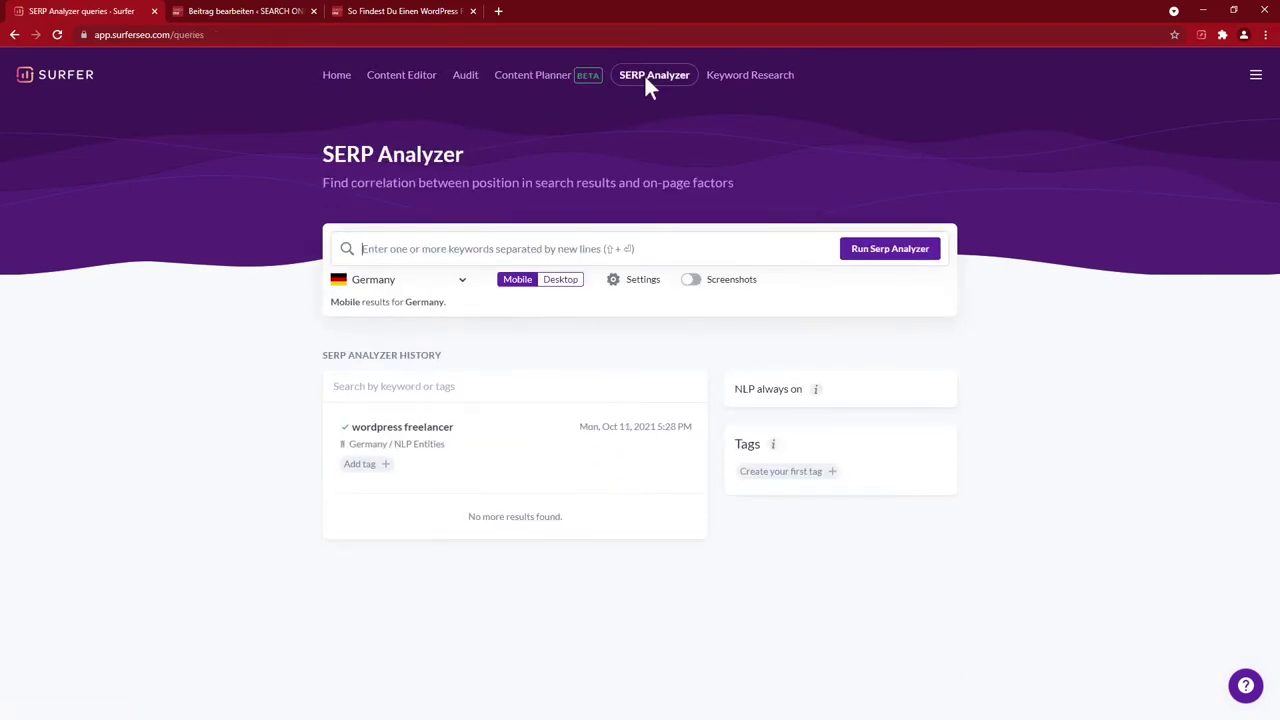
left_click(735, 88)
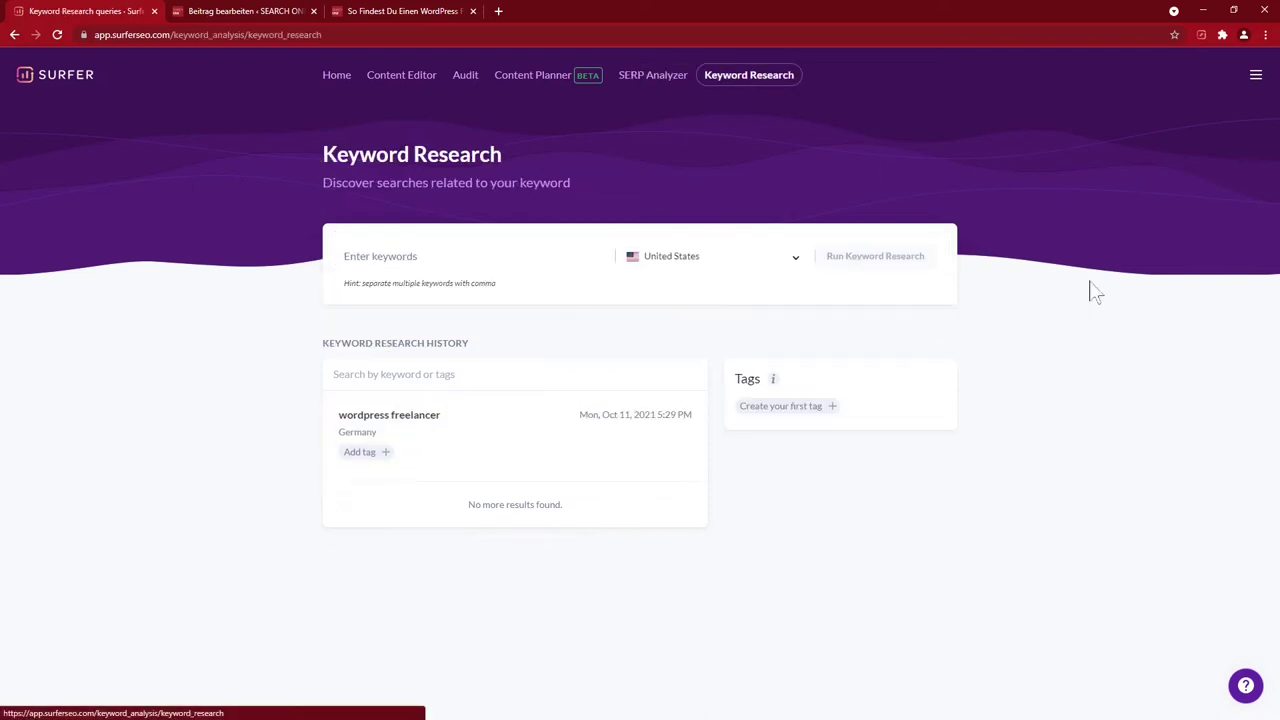
left_click(336, 88)
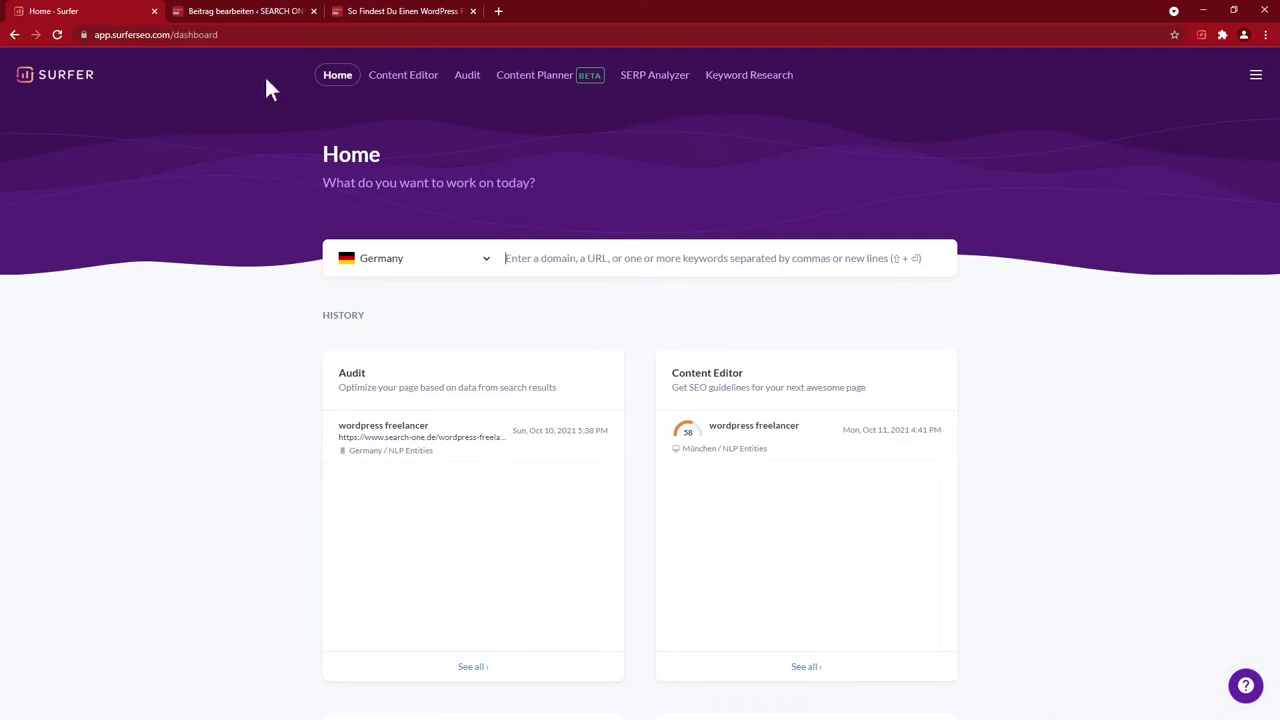
Switch to the WordPress article with its content guidelines and select the bold paragraph beginning "Viele der wirklich guten WordPress-Entwickler"
left_click(258, 14)
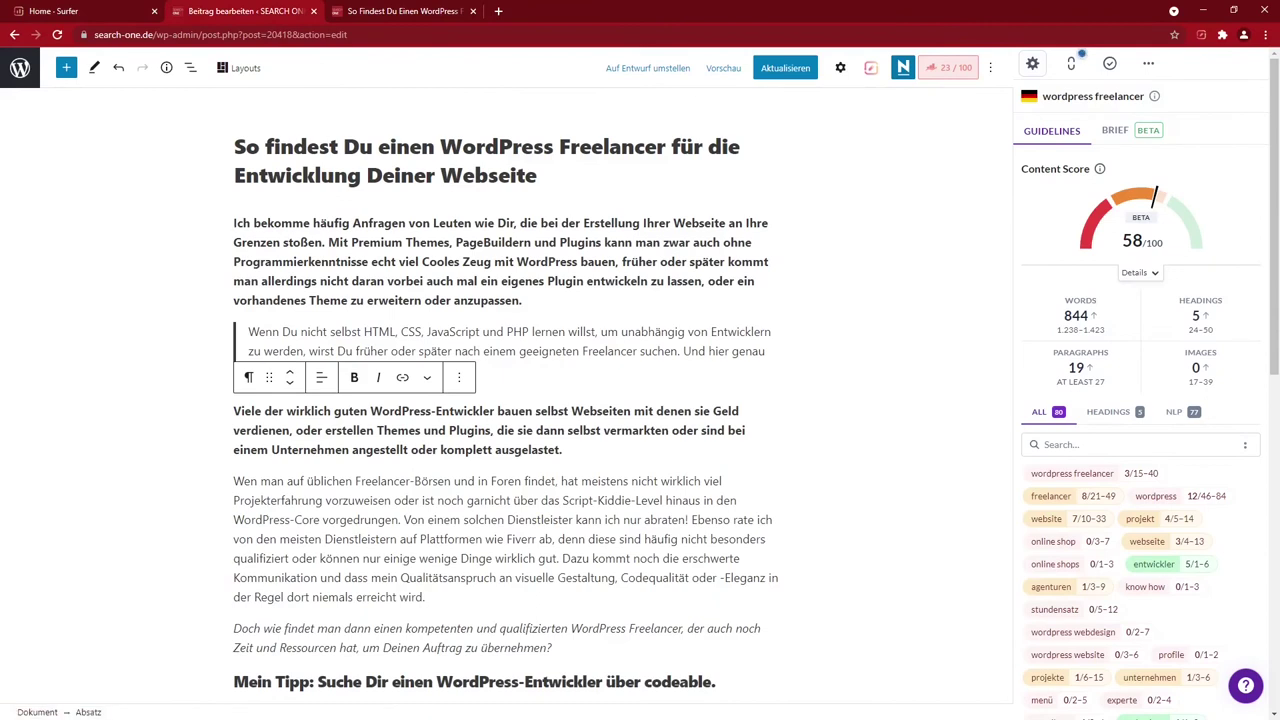
mouse_move(1090, 240)
left_click(630, 411)
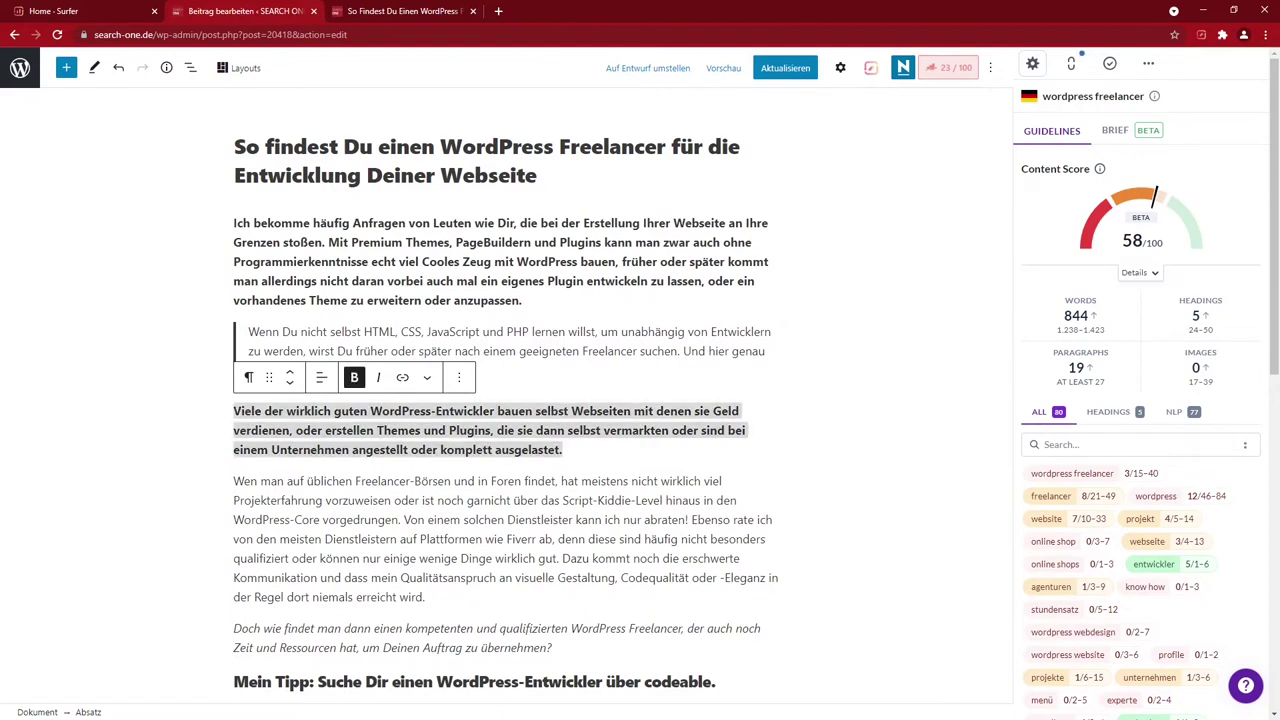
type(",")
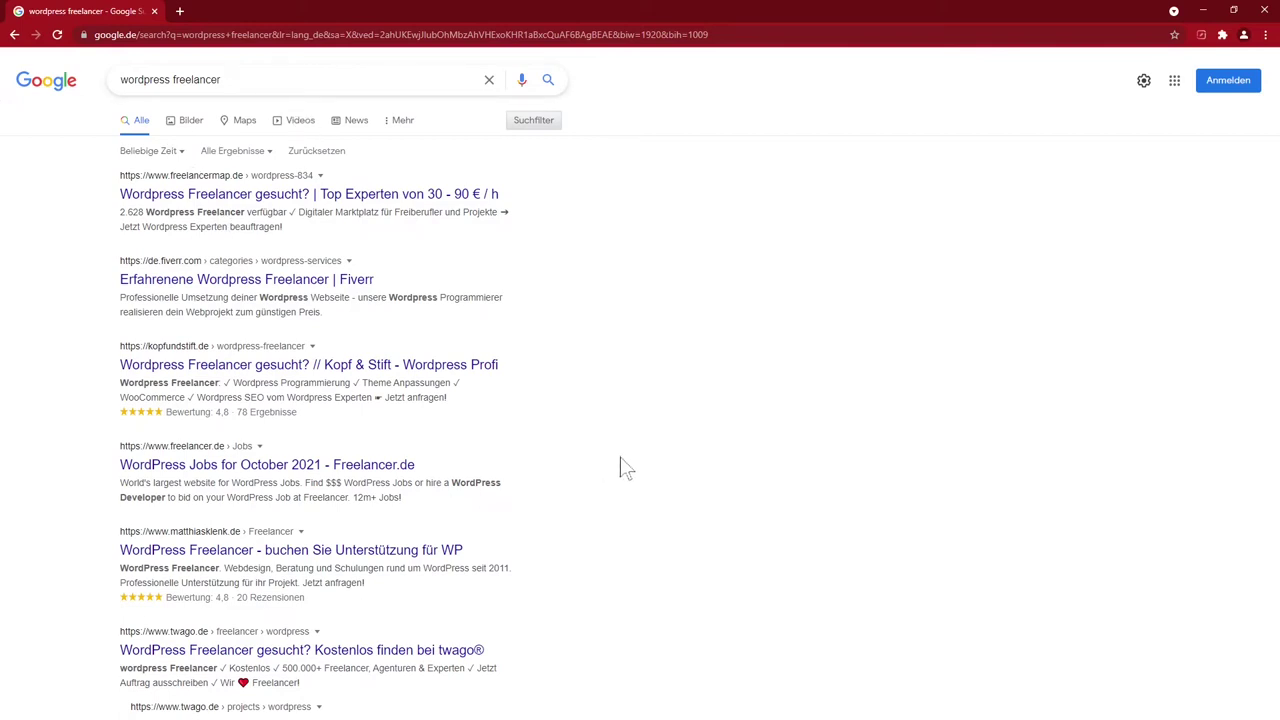
Place the Google results beside the Word research document and open the freelancermap.de and kopfundstift.de results in new tabs
key("super+Left")
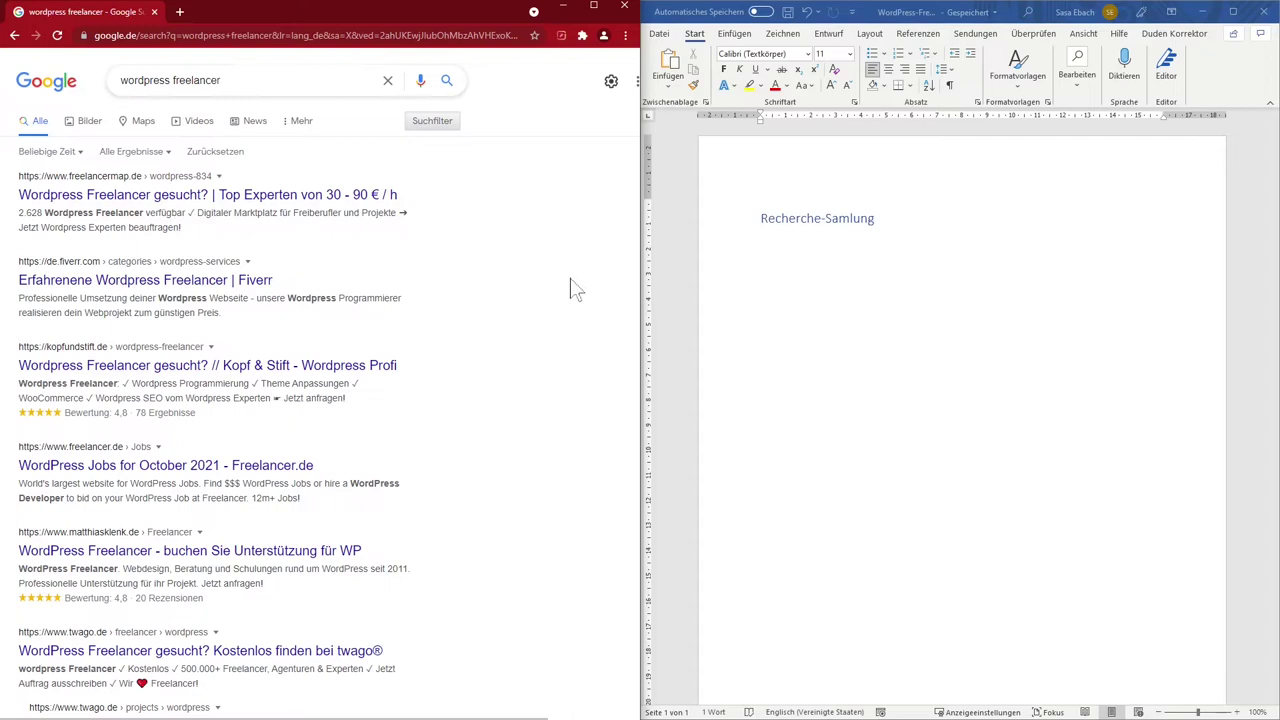
middle_click(200, 198)
middle_click(300, 366)
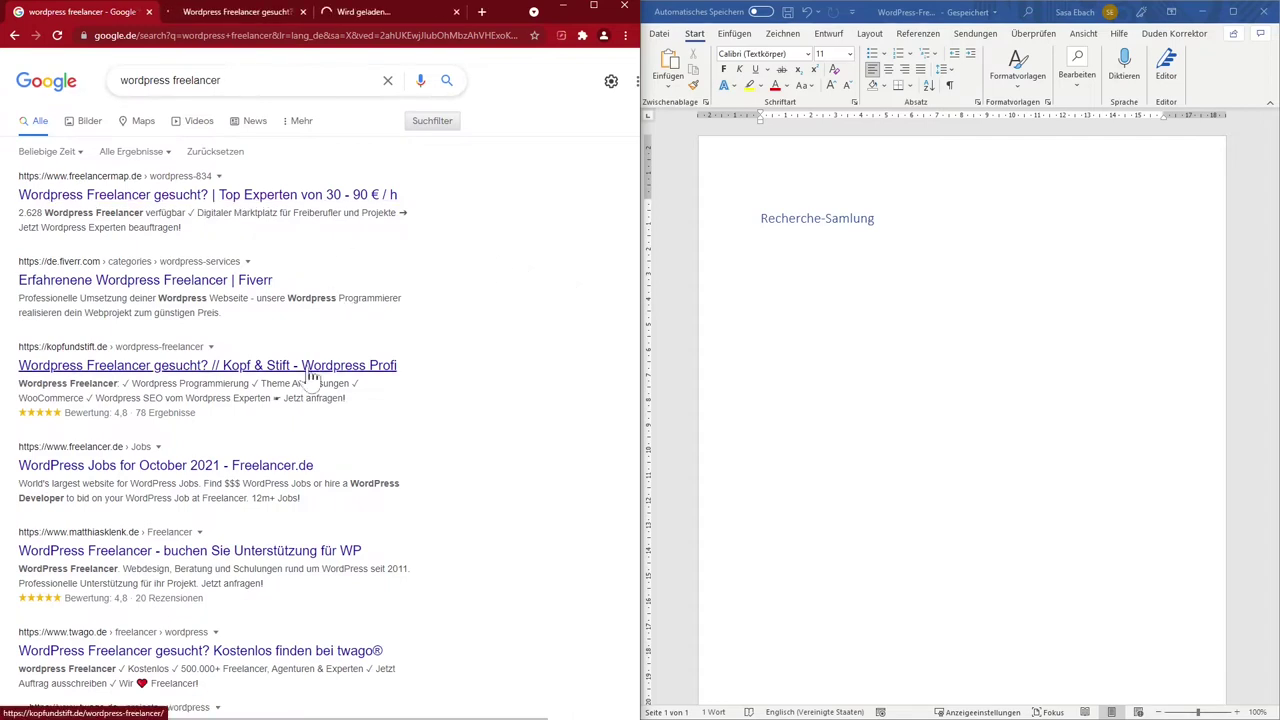